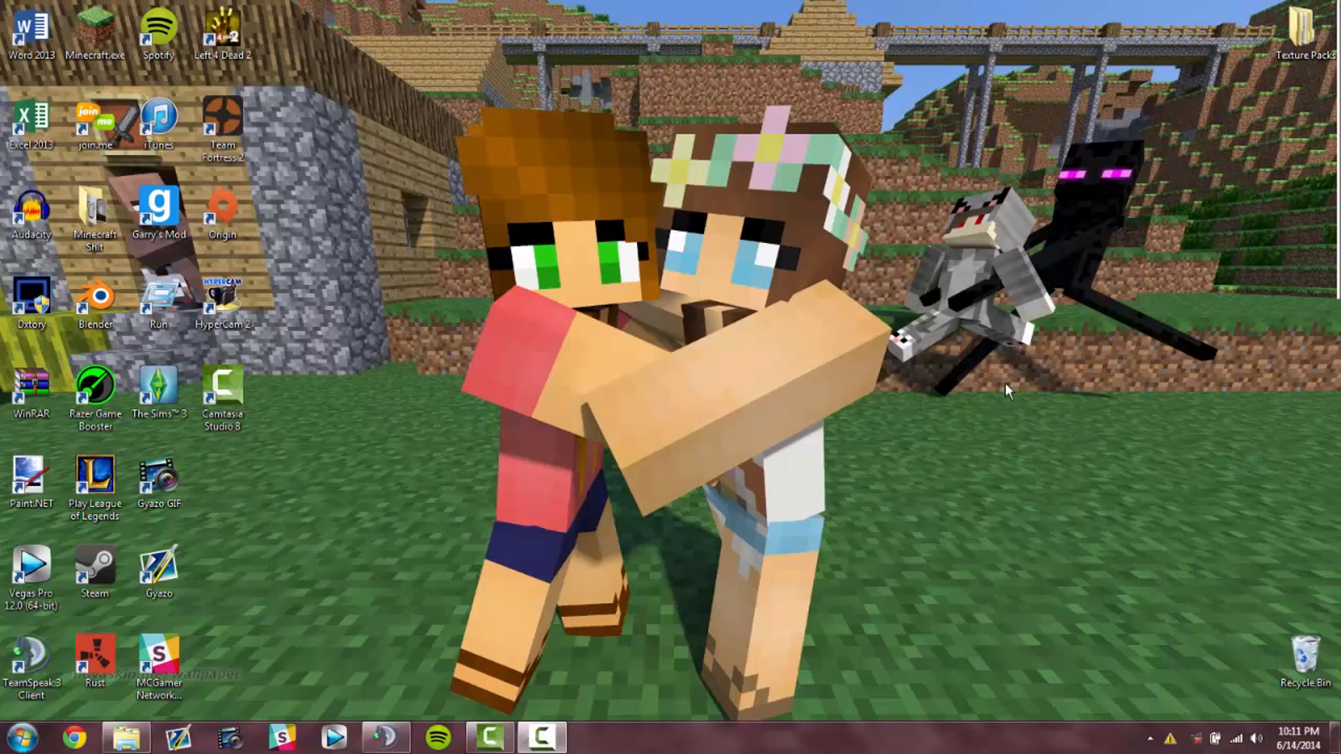
drag(435, 467, 746, 409)
drag(445, 94, 869, 707)
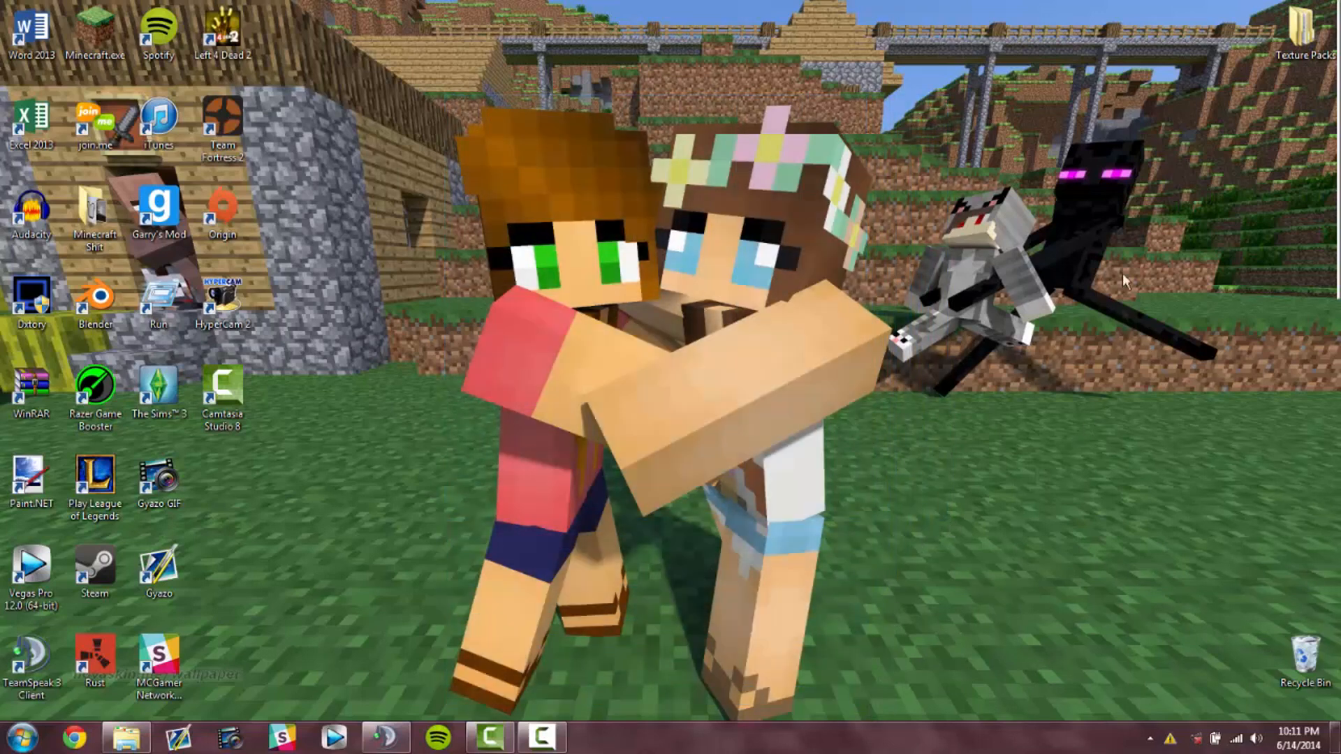
drag(901, 105, 1161, 433)
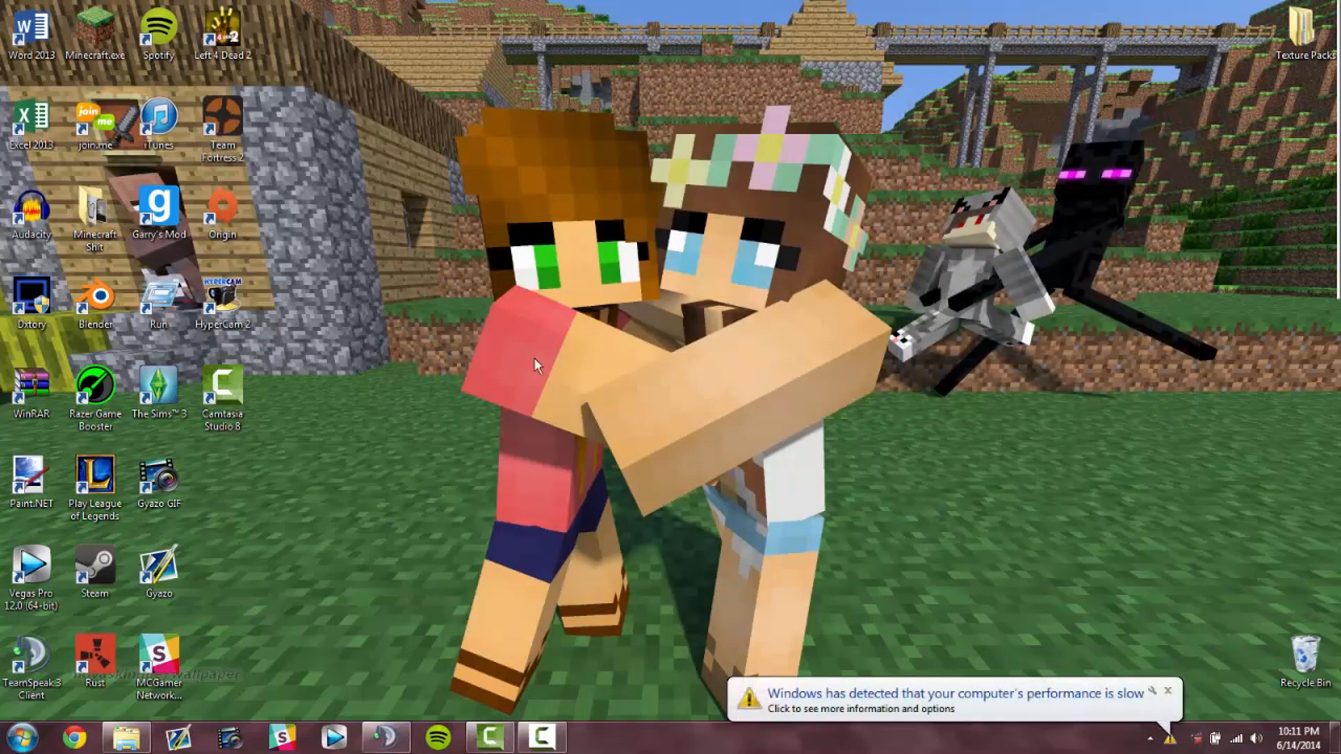
Step: Move the Texture Packs folder to the upper middle of the desktop and open it
click(1167, 693)
drag(1301, 30, 675, 292)
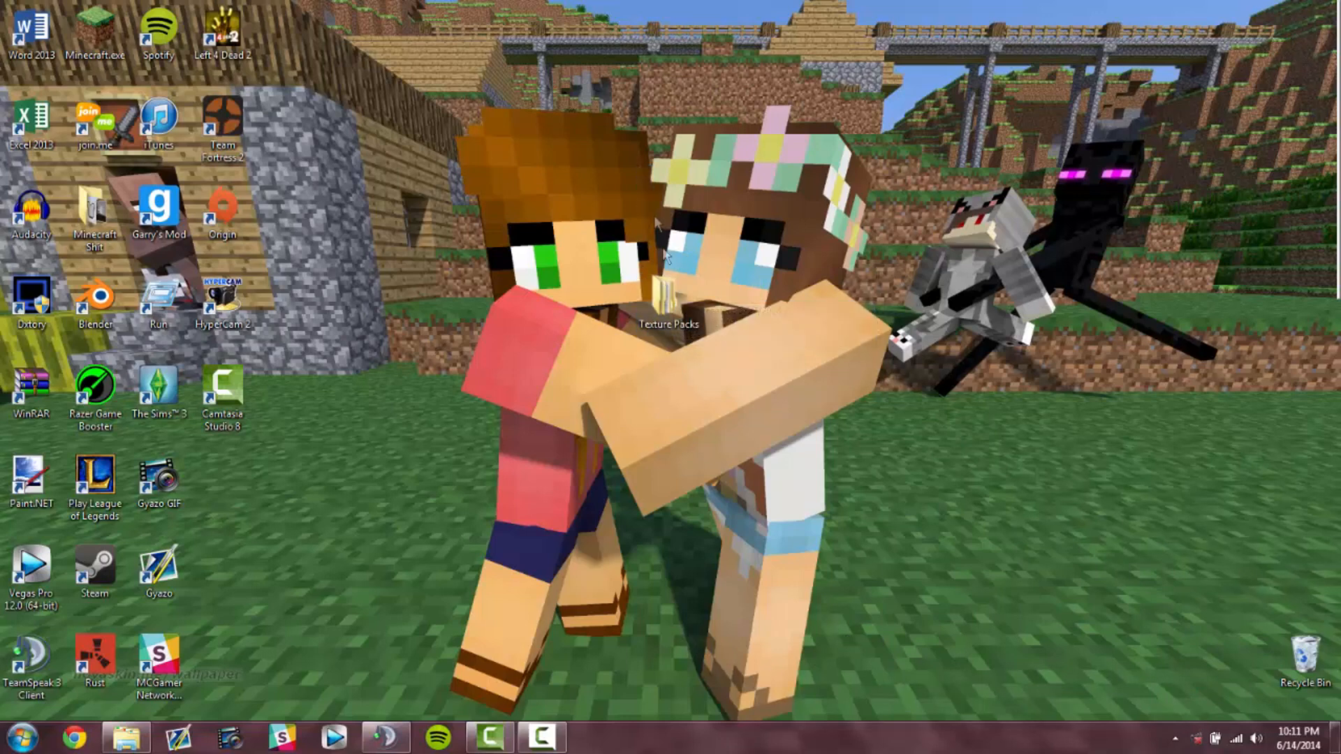
drag(667, 295, 668, 115)
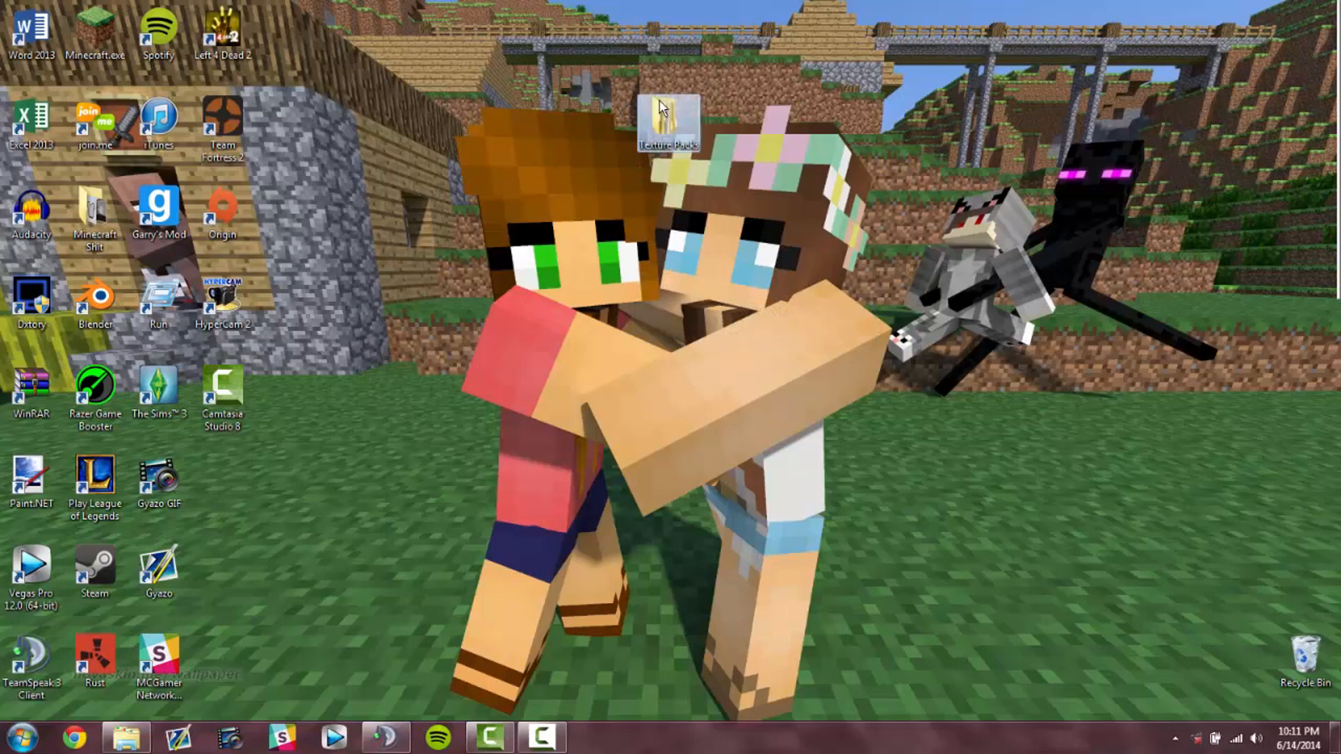
double_click(674, 141)
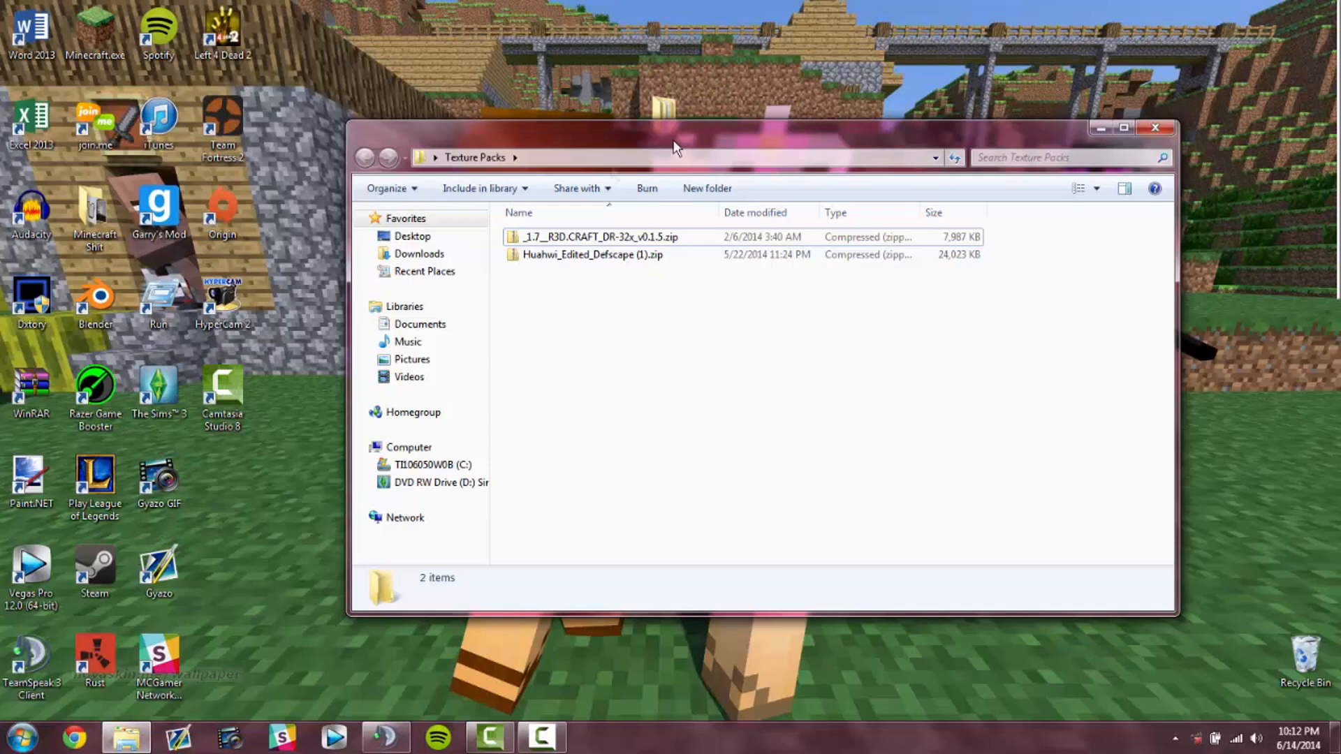
click(44, 403)
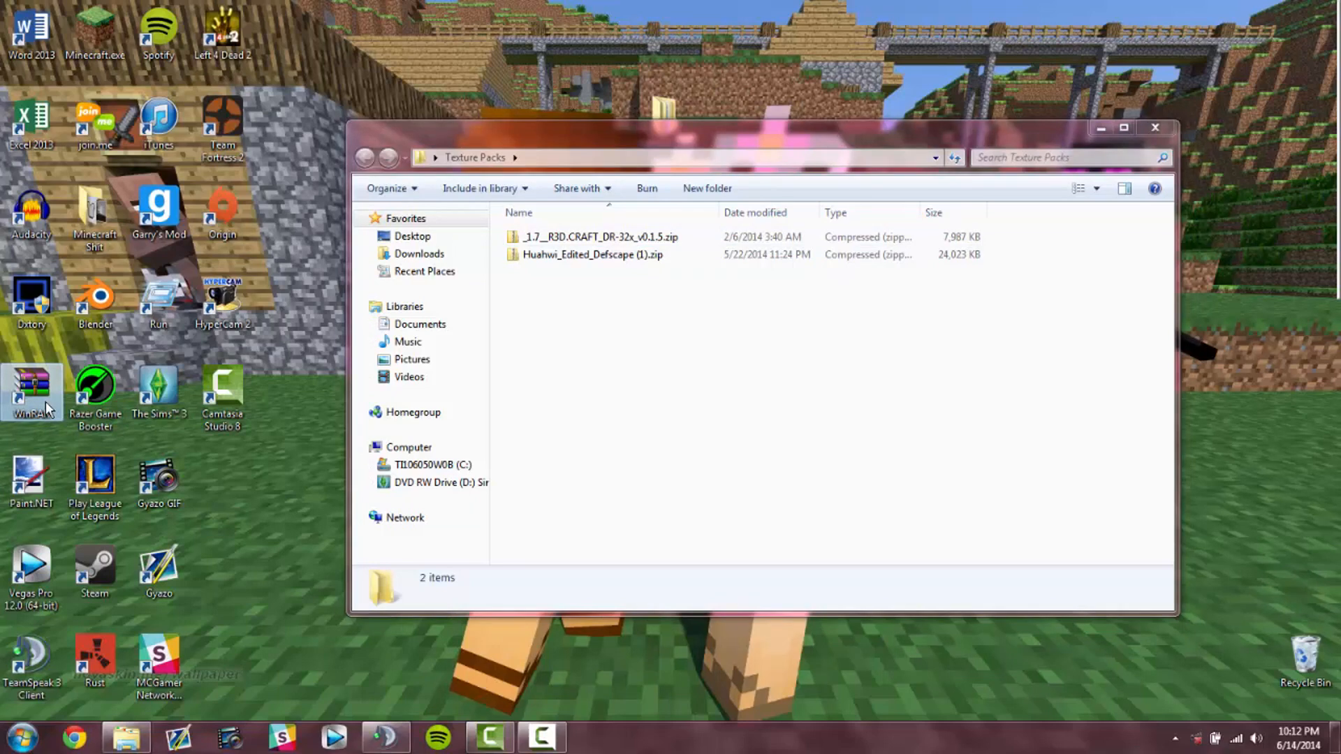
click(32, 479)
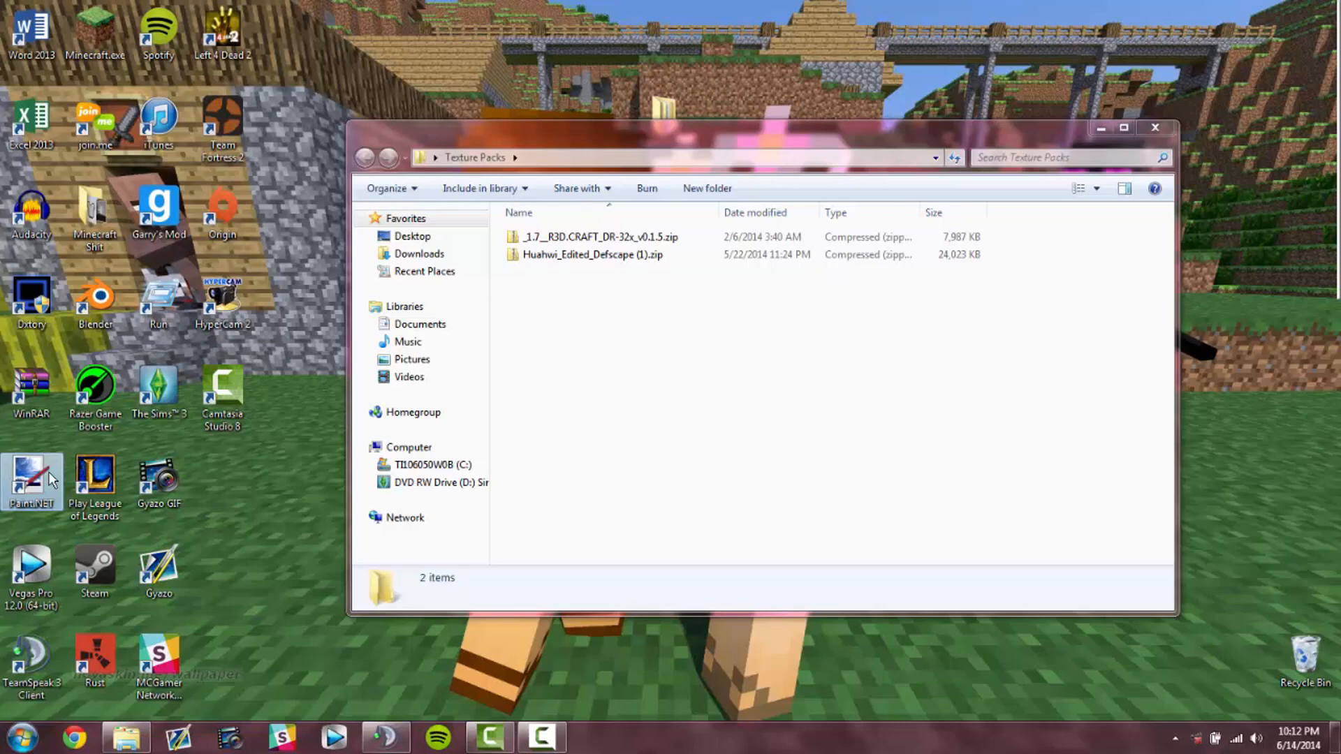
click(38, 381)
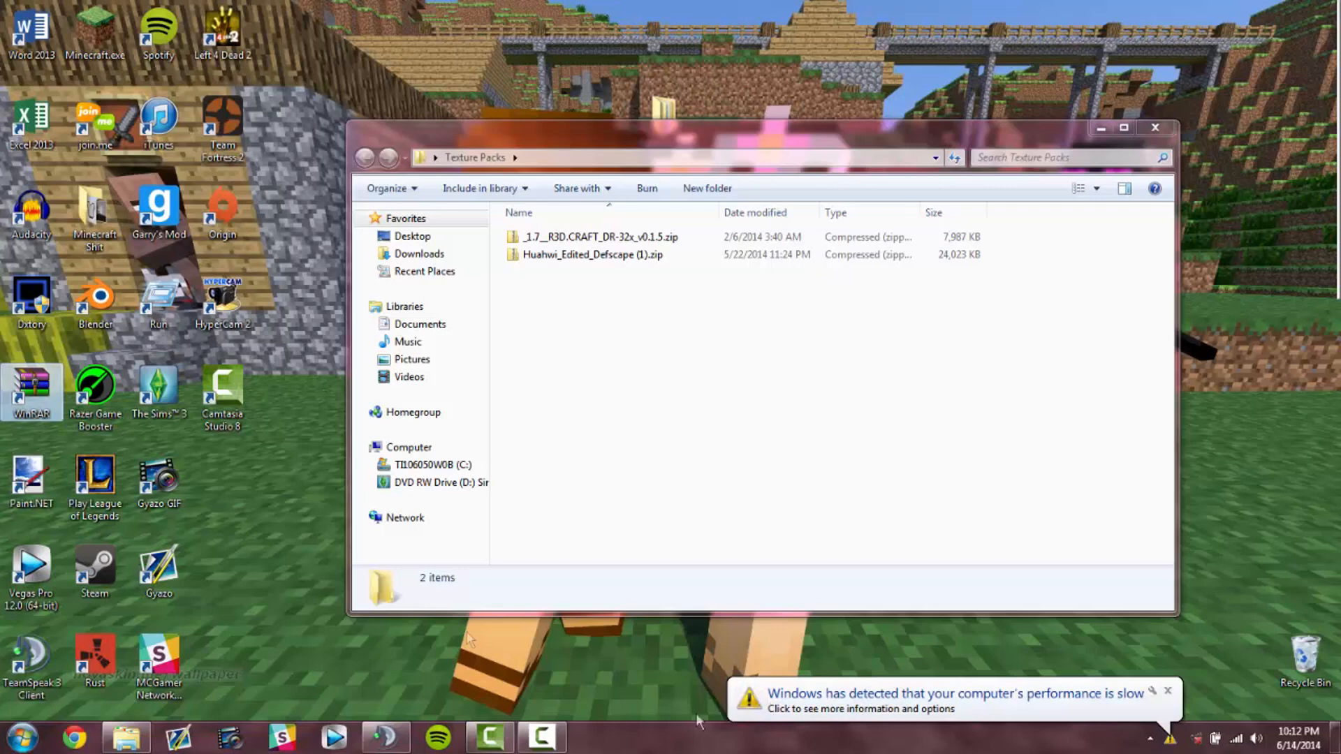
key(Down)
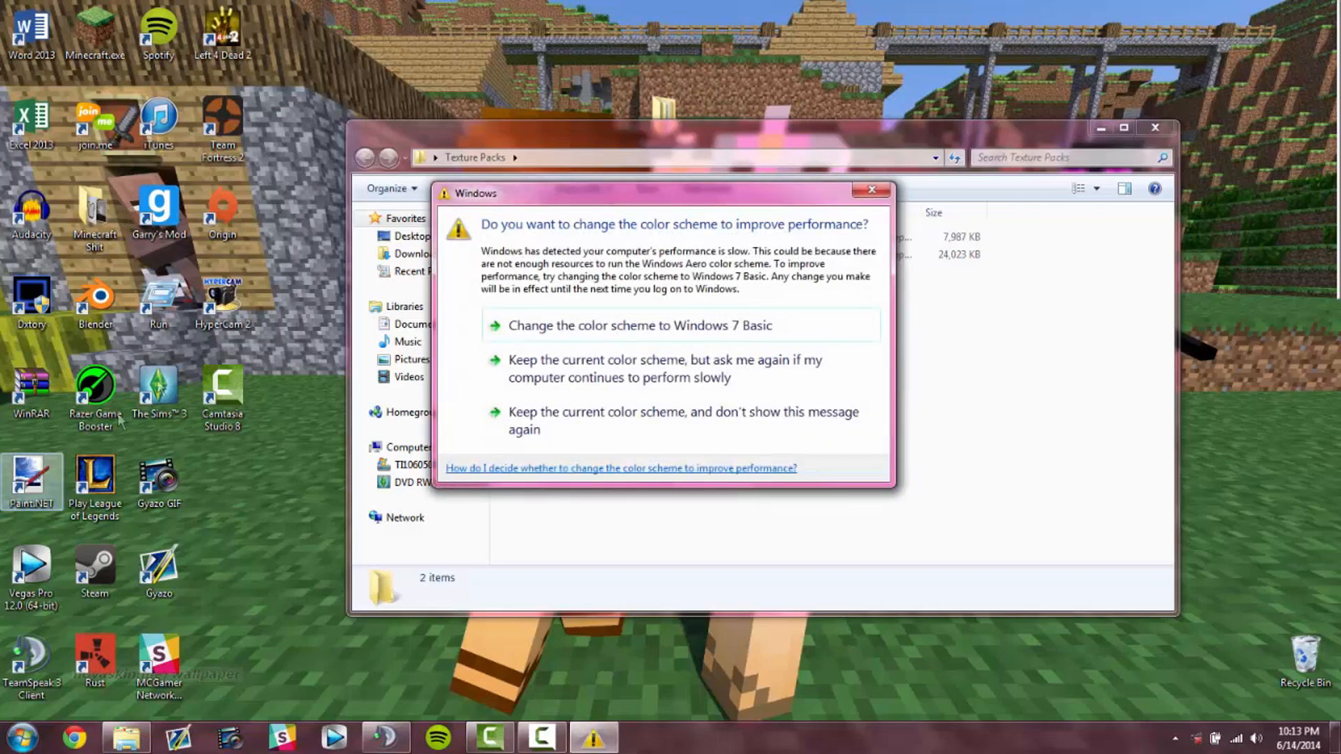
Step: Dismiss the Windows color scheme prompt and look over the two zipped texture packs in the folder
click(871, 195)
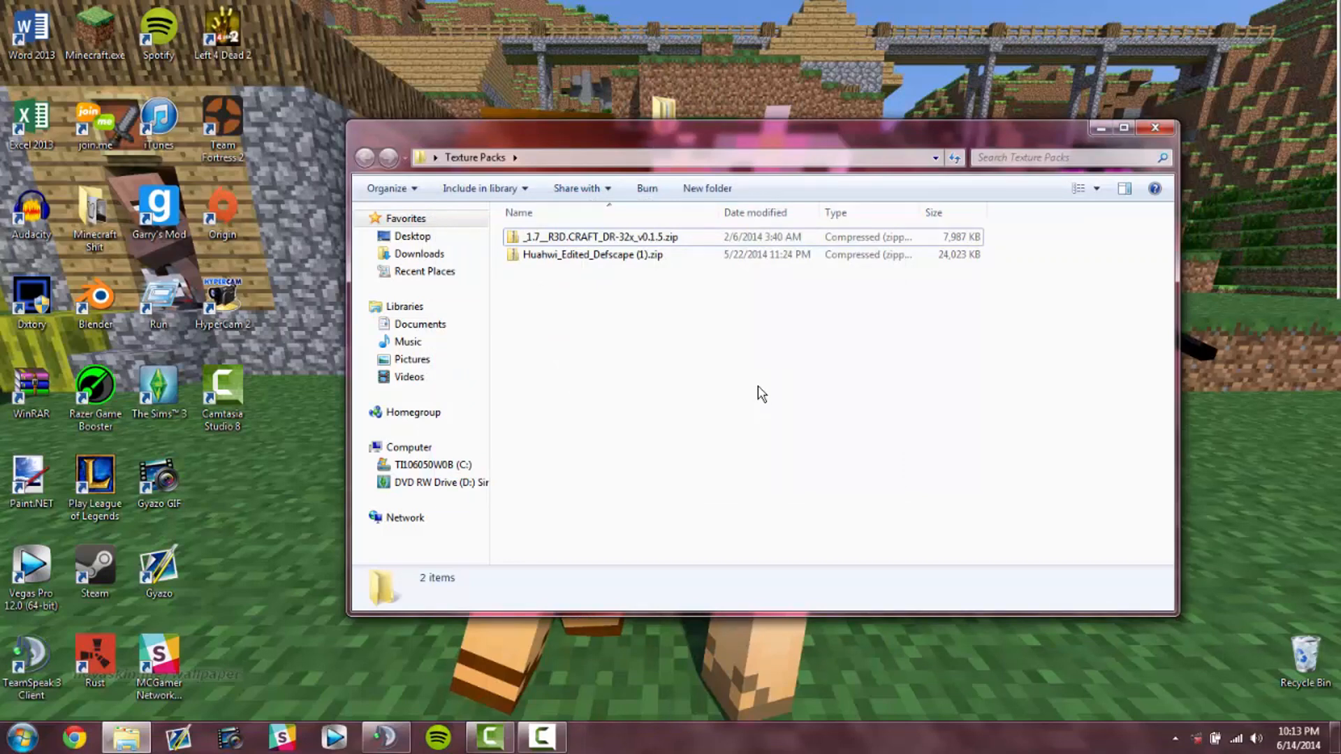
click(680, 237)
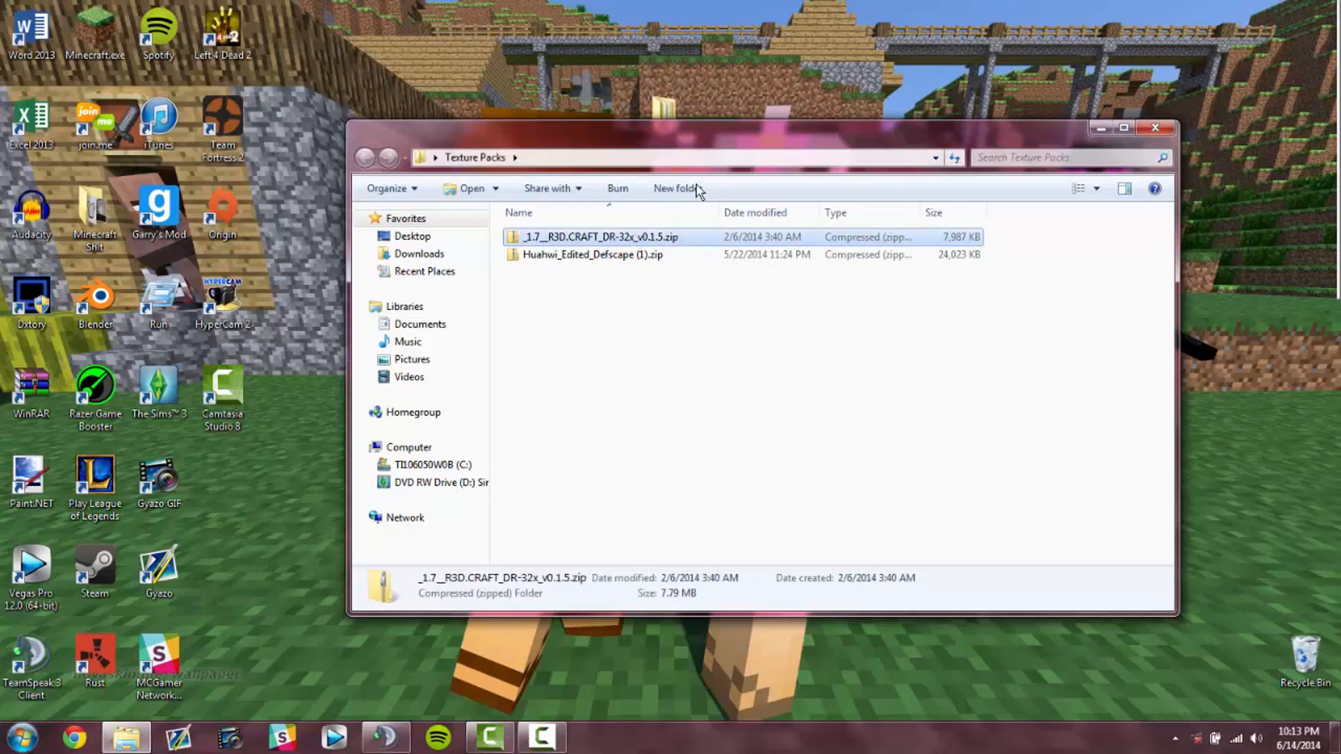
click(672, 257)
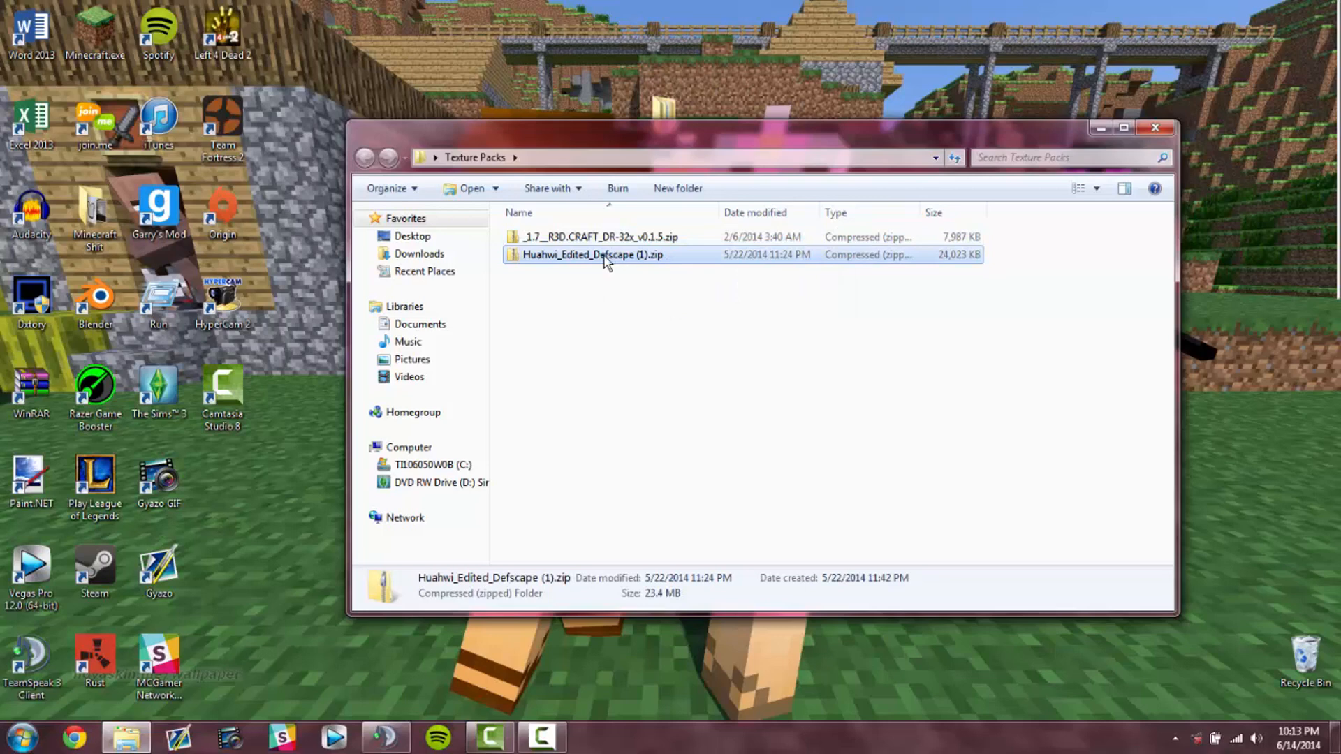
Step: Rename the _1.7__R3D.CRAFT_DR-32x_v0.1.5.zip archive to Base.zip
mouse_move(1340, 209)
click(600, 239)
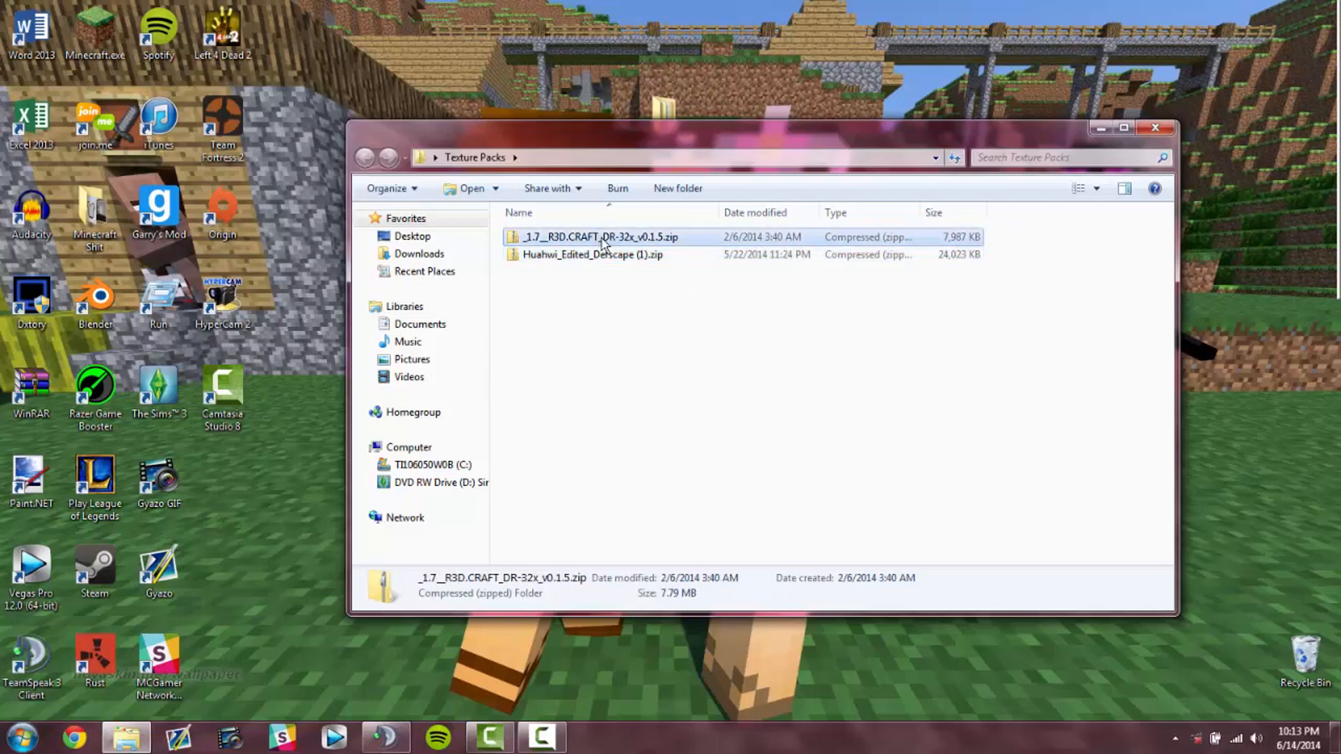
right_click(604, 245)
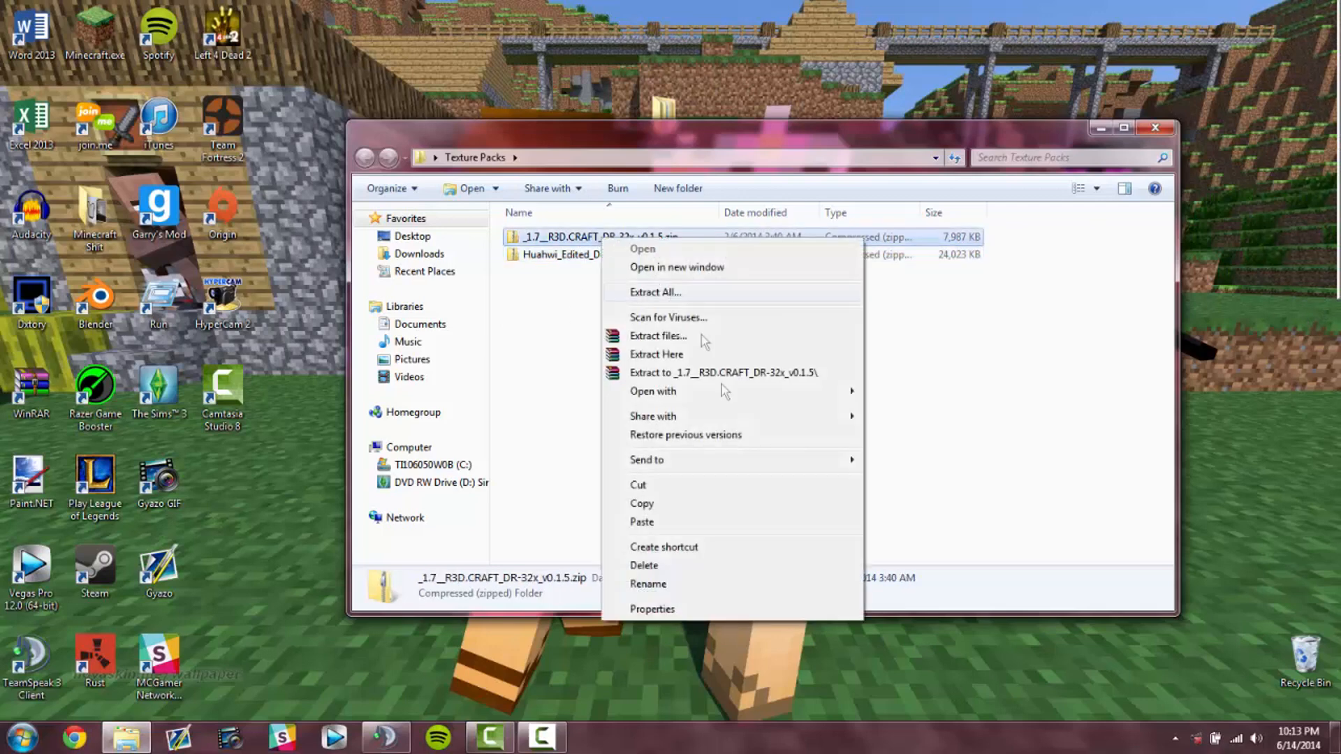
click(673, 591)
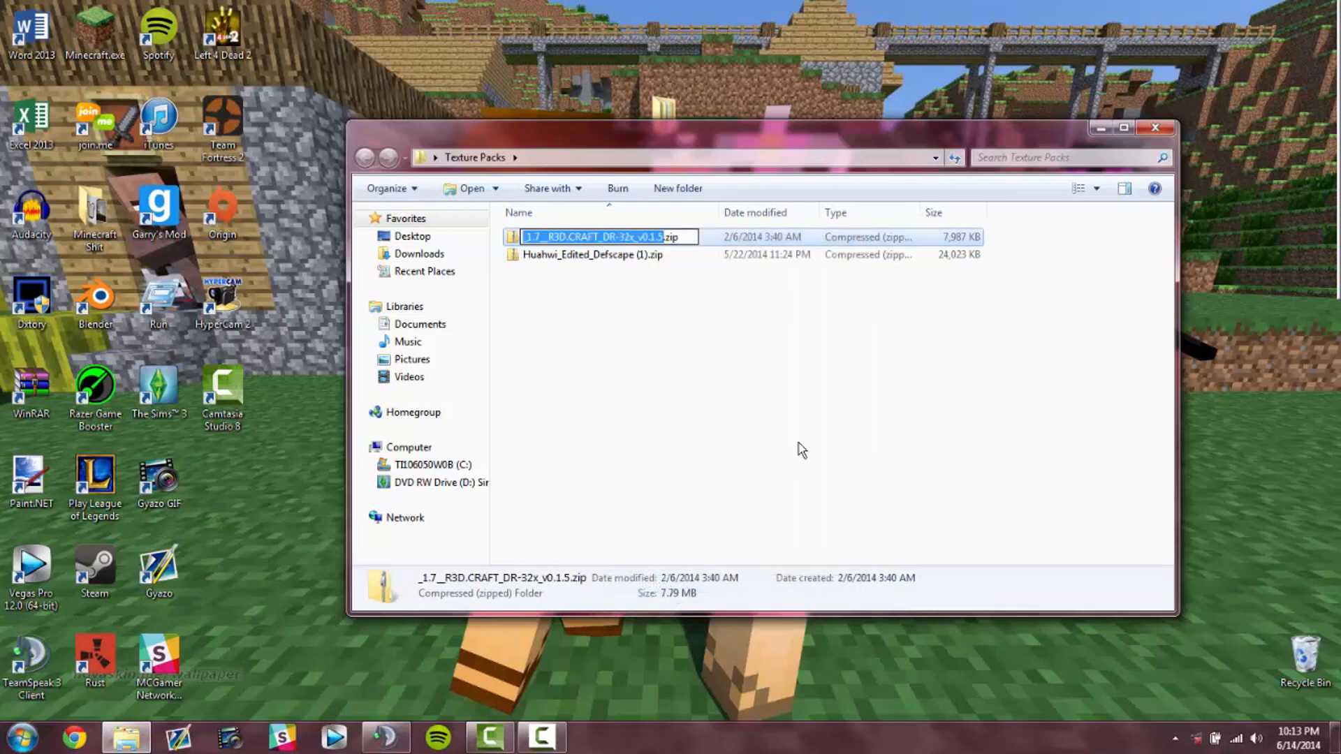
text(Base)
key(Return)
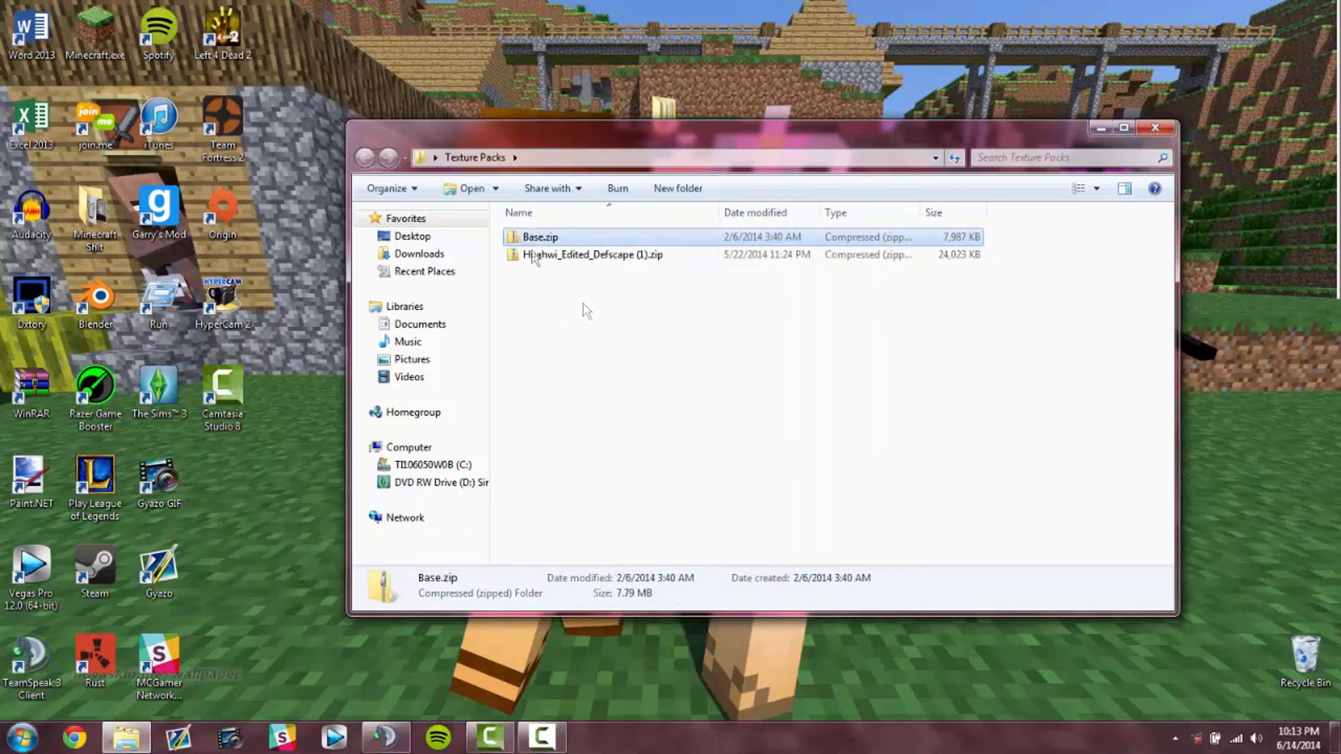
Step: Extract Base.zip and Huahwi_Edited_Defscape (1).zip, each into its own folder of the same name
right_click(568, 241)
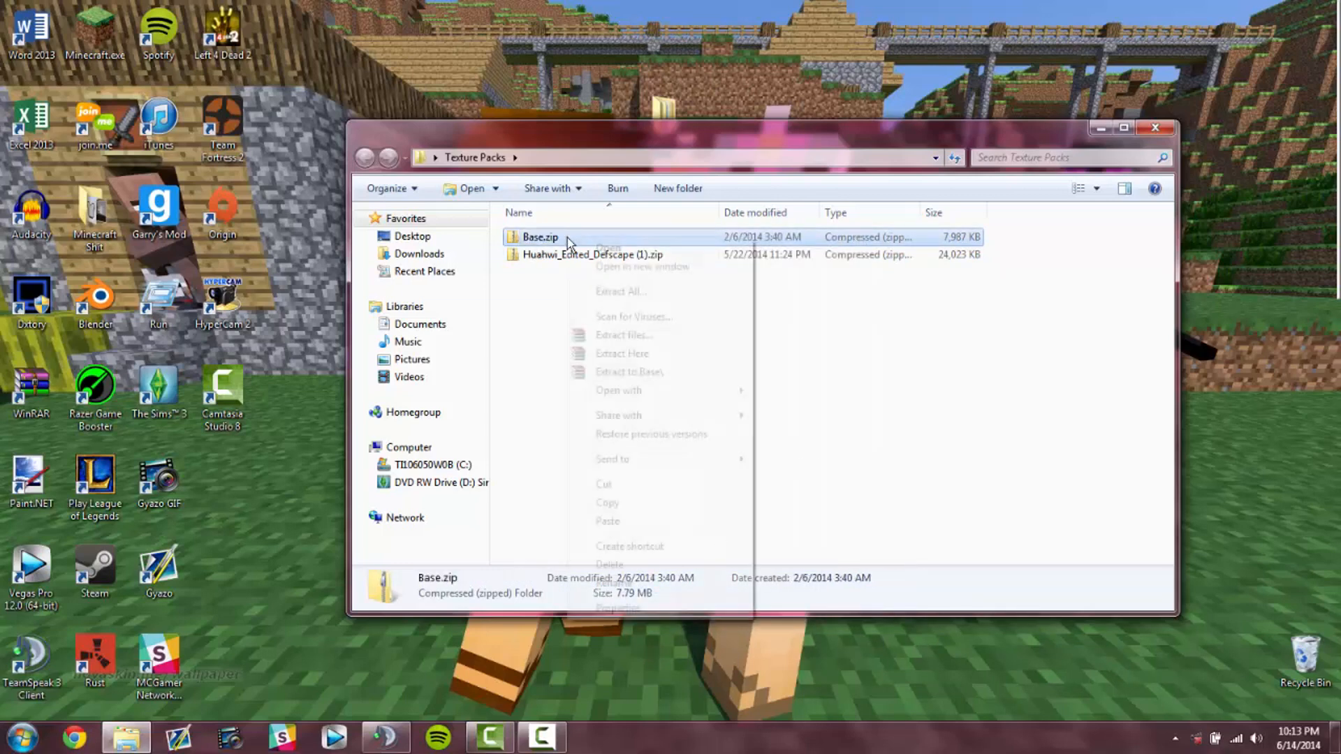
click(654, 369)
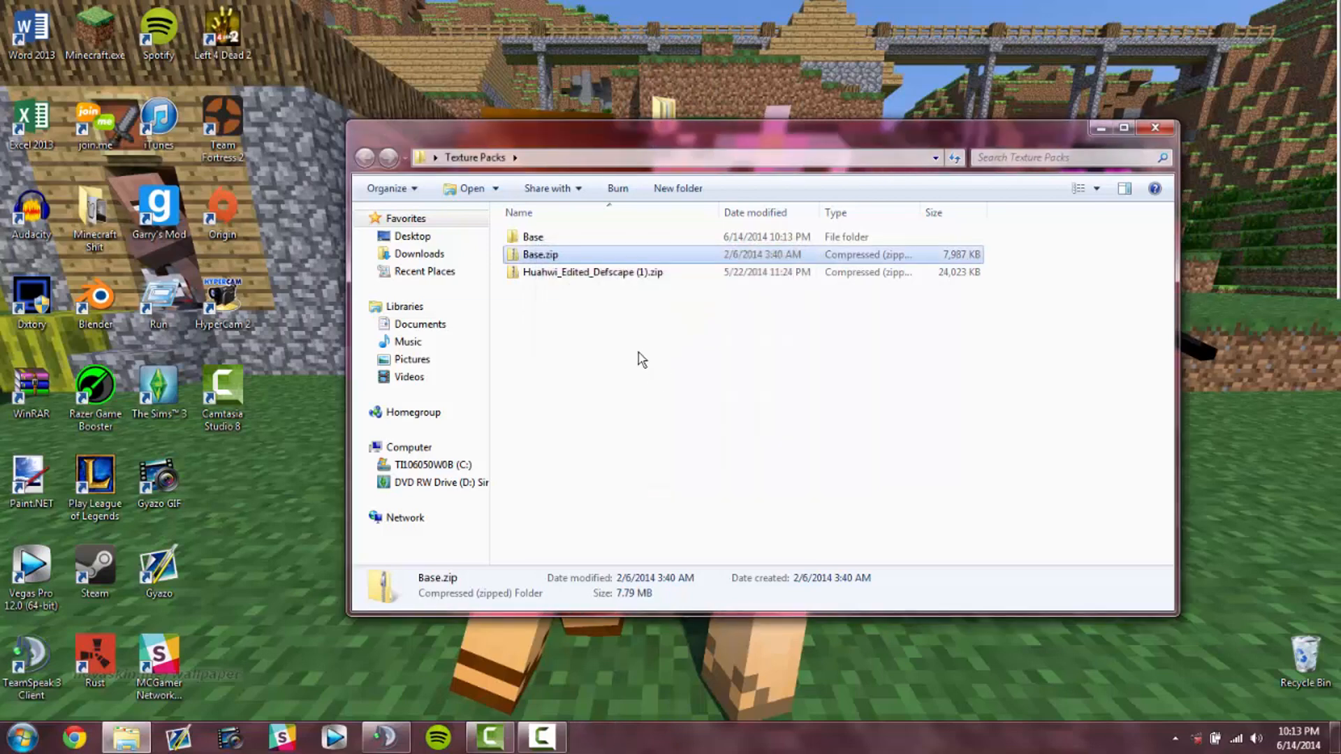
click(610, 275)
right_click(609, 275)
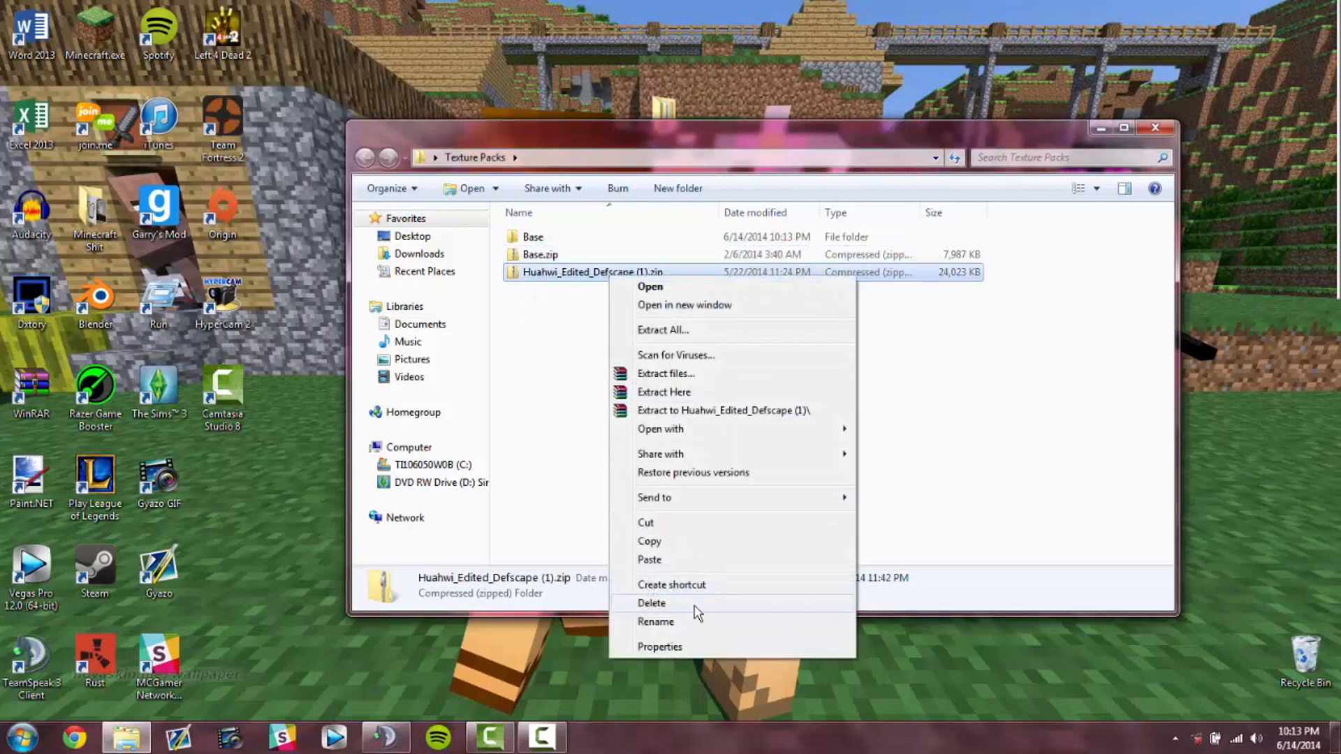
click(700, 412)
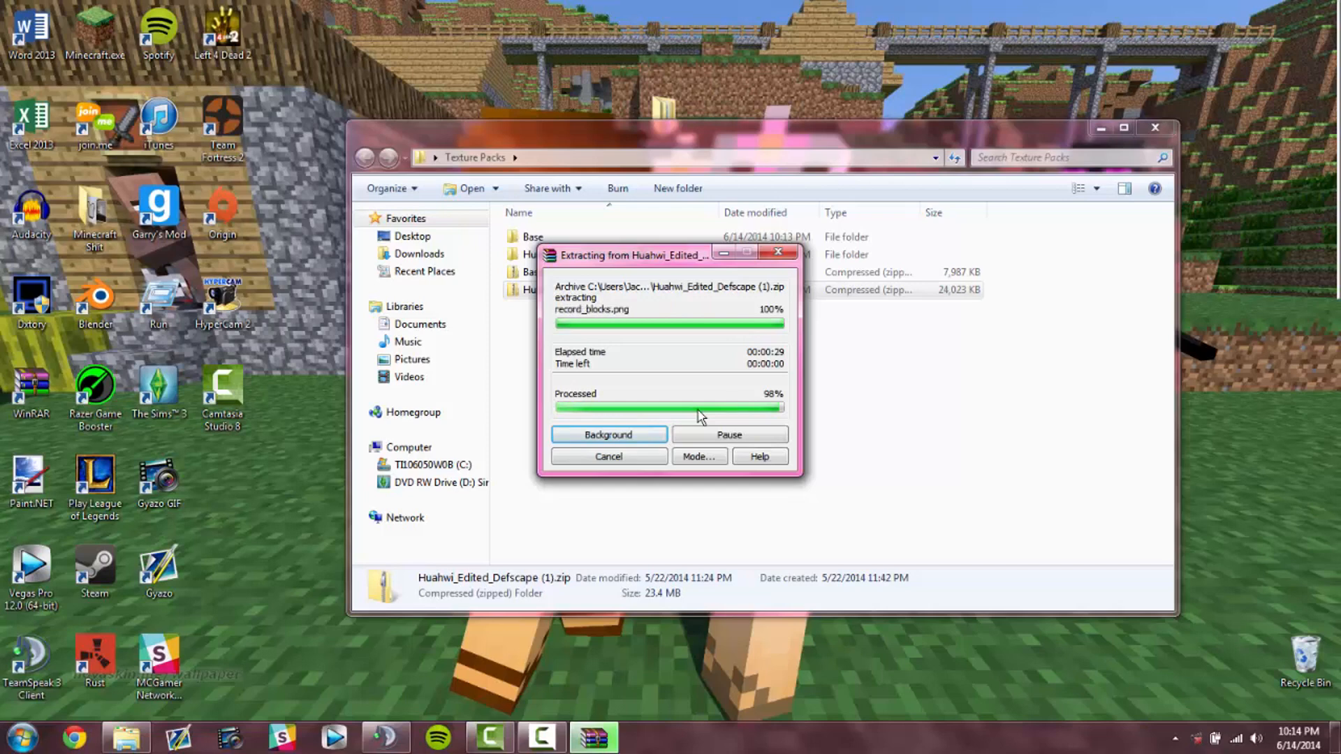
Step: Open the blocks folder of the extracted Base pack, under assets, minecraft and textures
double_click(534, 238)
click(549, 241)
double_click(549, 241)
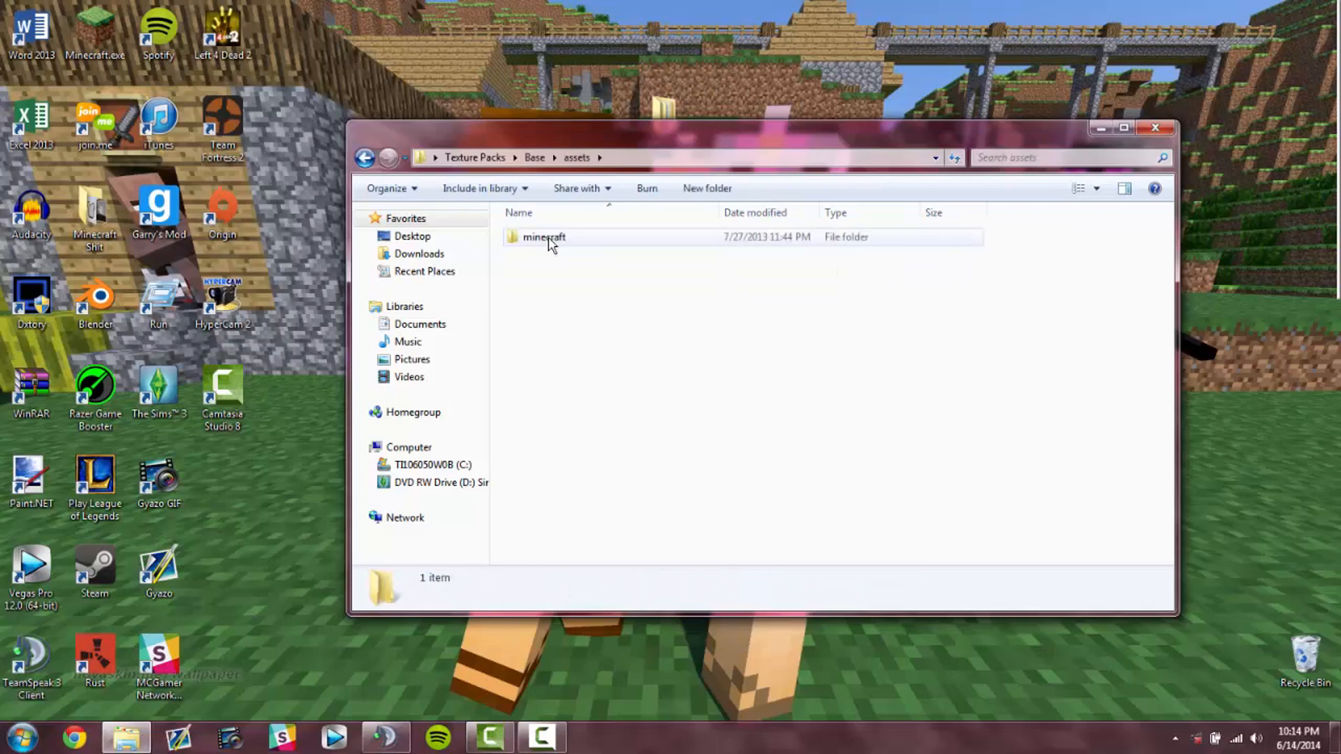
click(366, 159)
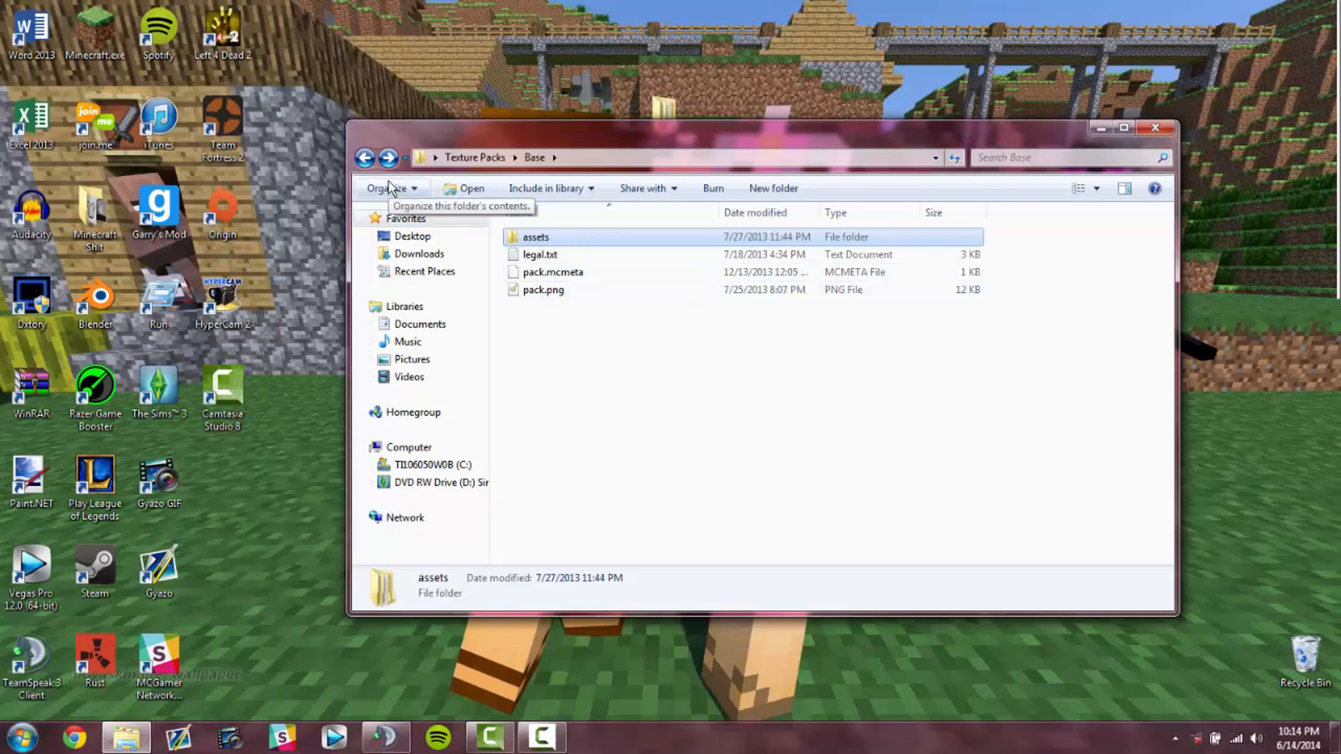
double_click(543, 238)
double_click(548, 239)
double_click(545, 254)
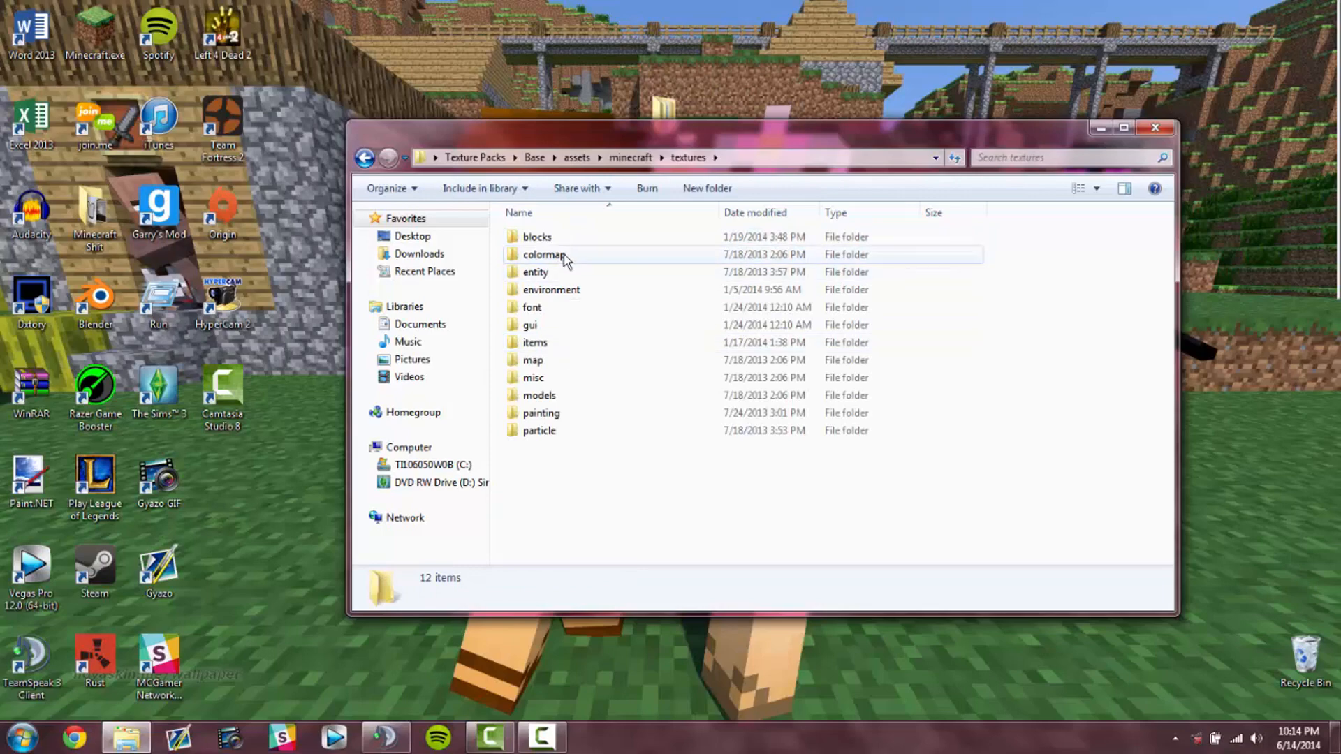
double_click(559, 241)
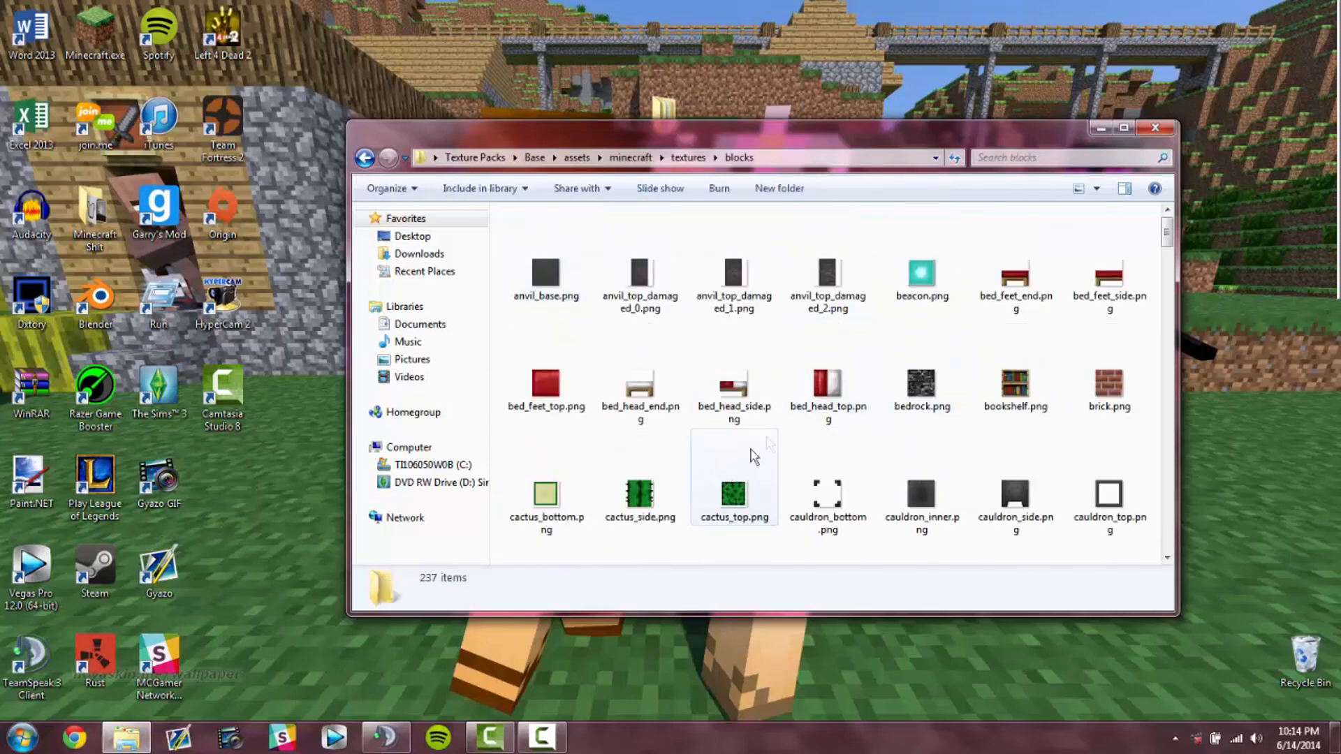
Step: Look through the Base pack's block textures and select glowstone.png
scroll(816, 458, down, 2)
scroll(816, 458, down, 15)
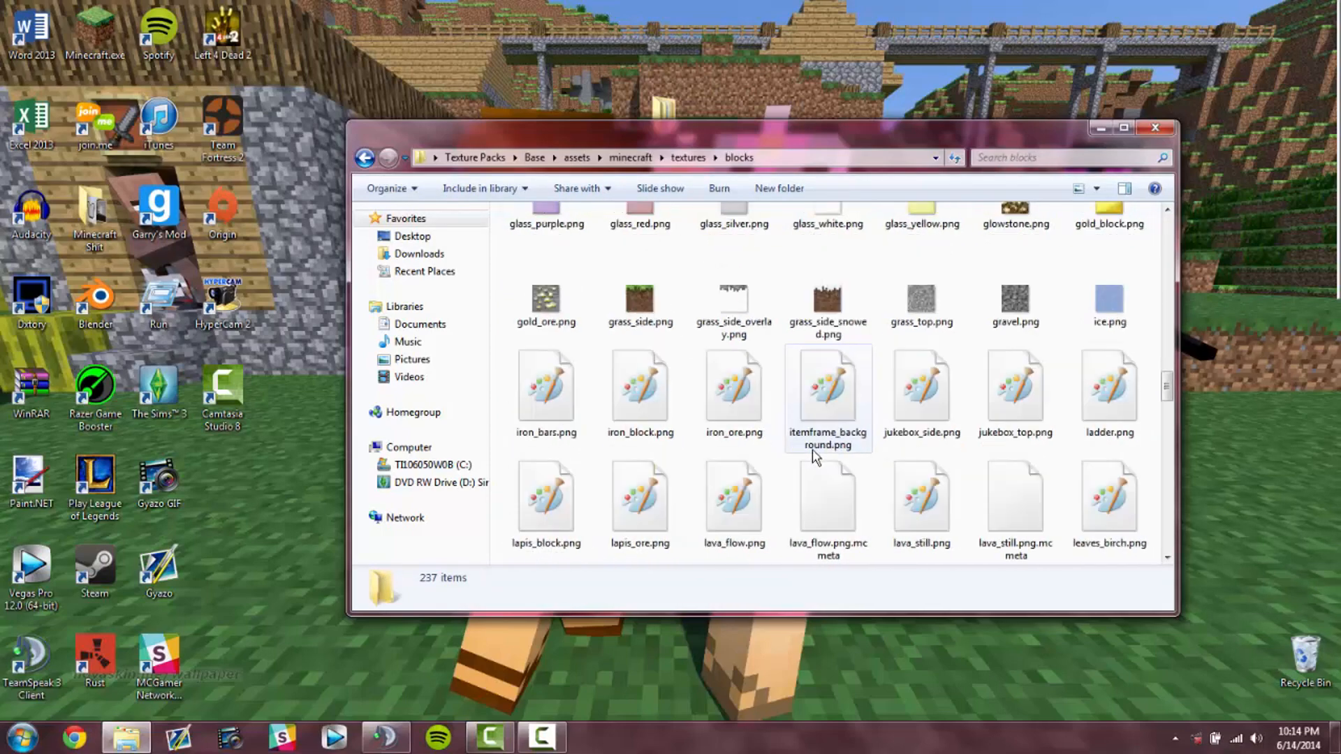
scroll(816, 458, down, 10)
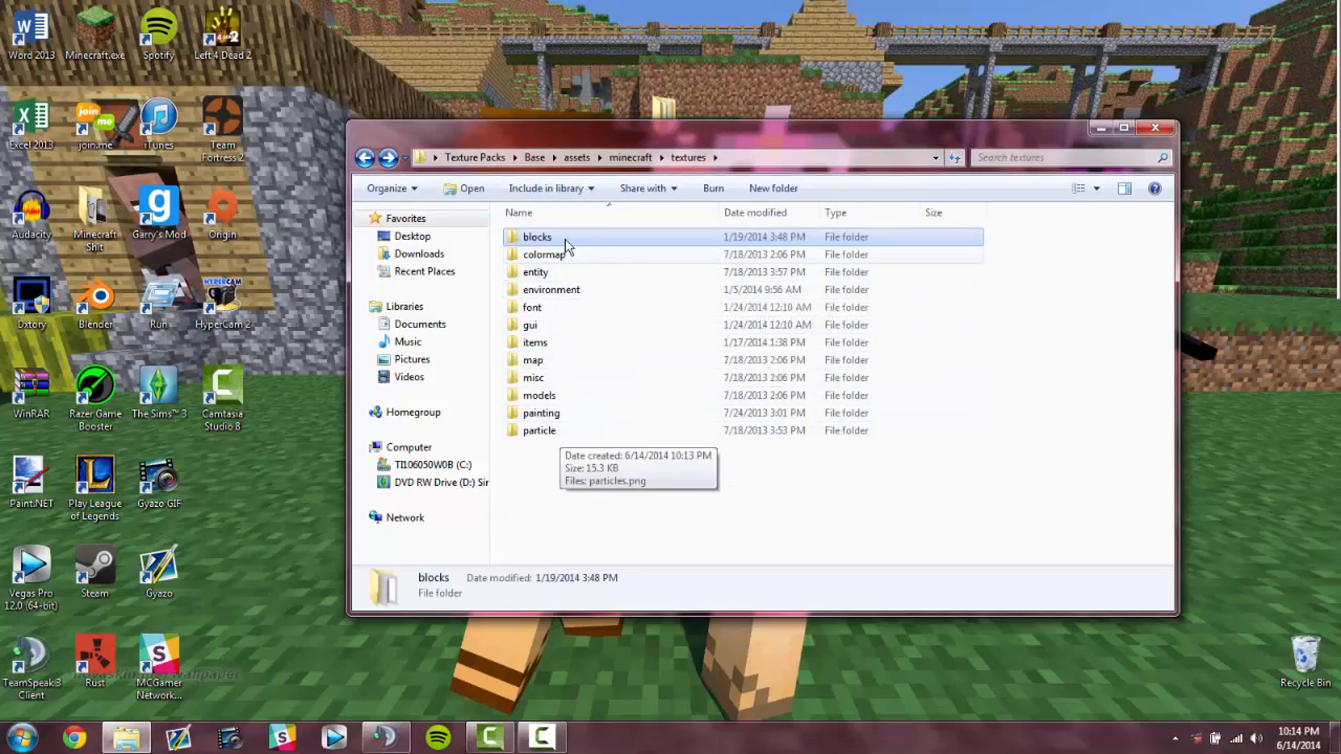
double_click(527, 238)
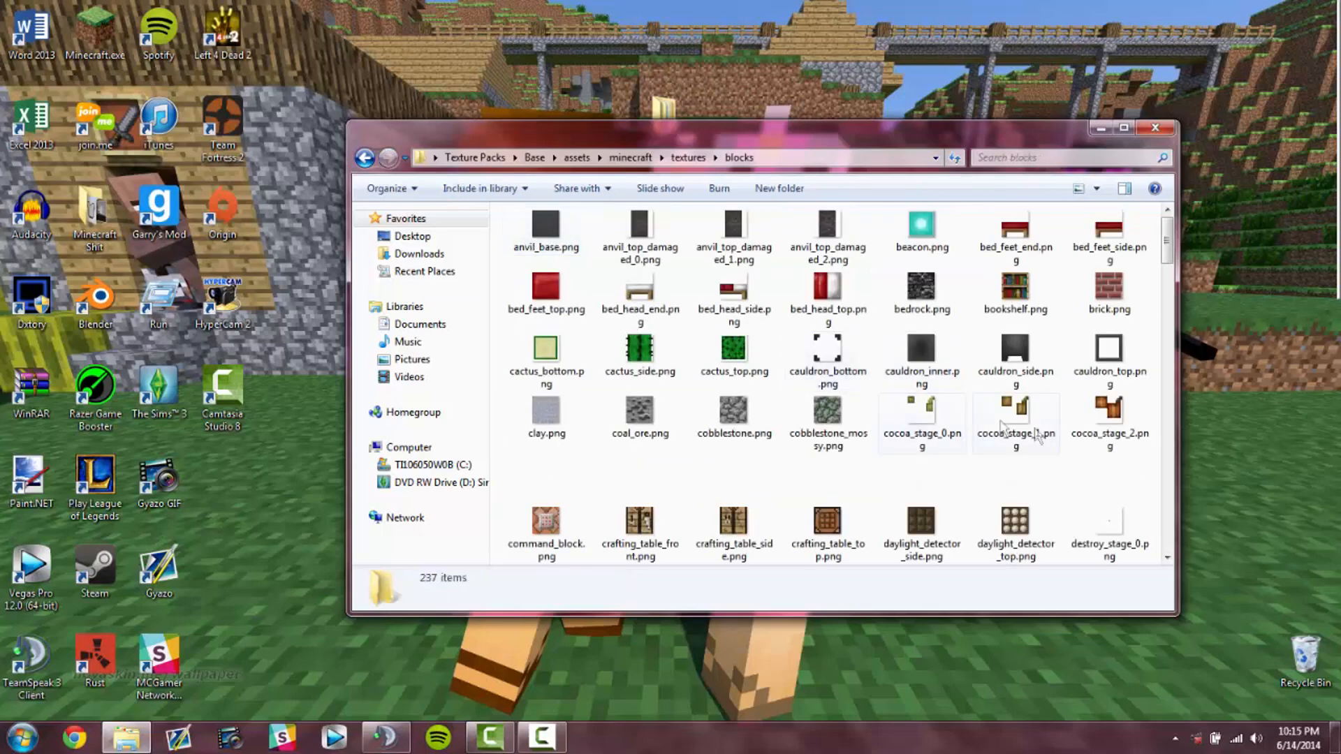
scroll(1006, 449, down, 10)
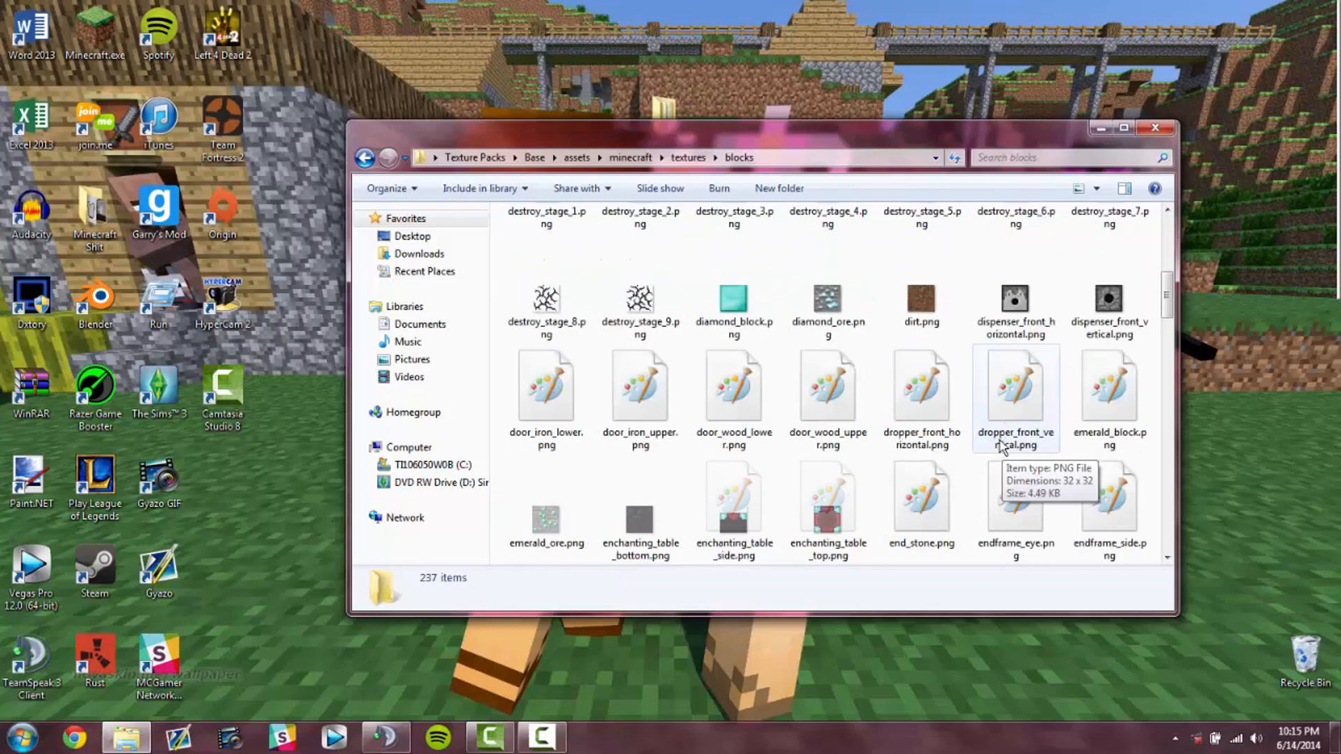
scroll(1004, 447, down, 8)
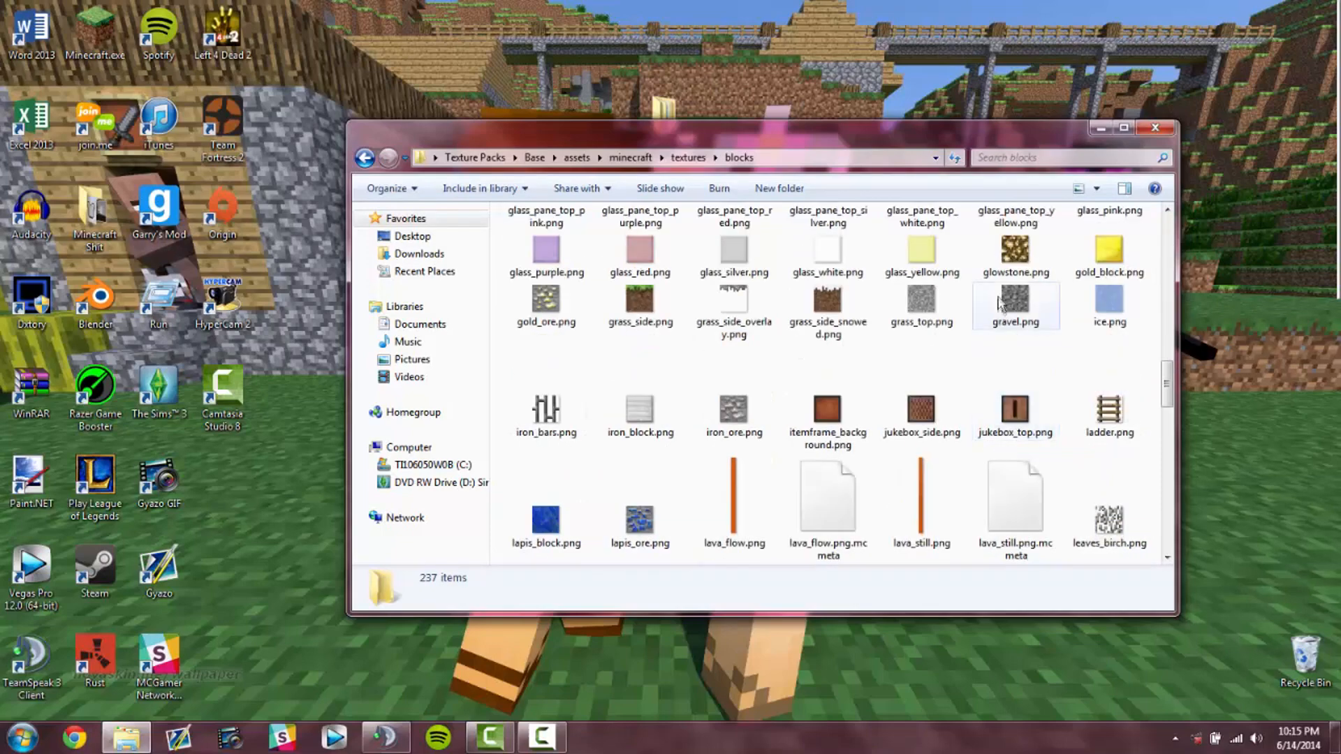
click(1007, 273)
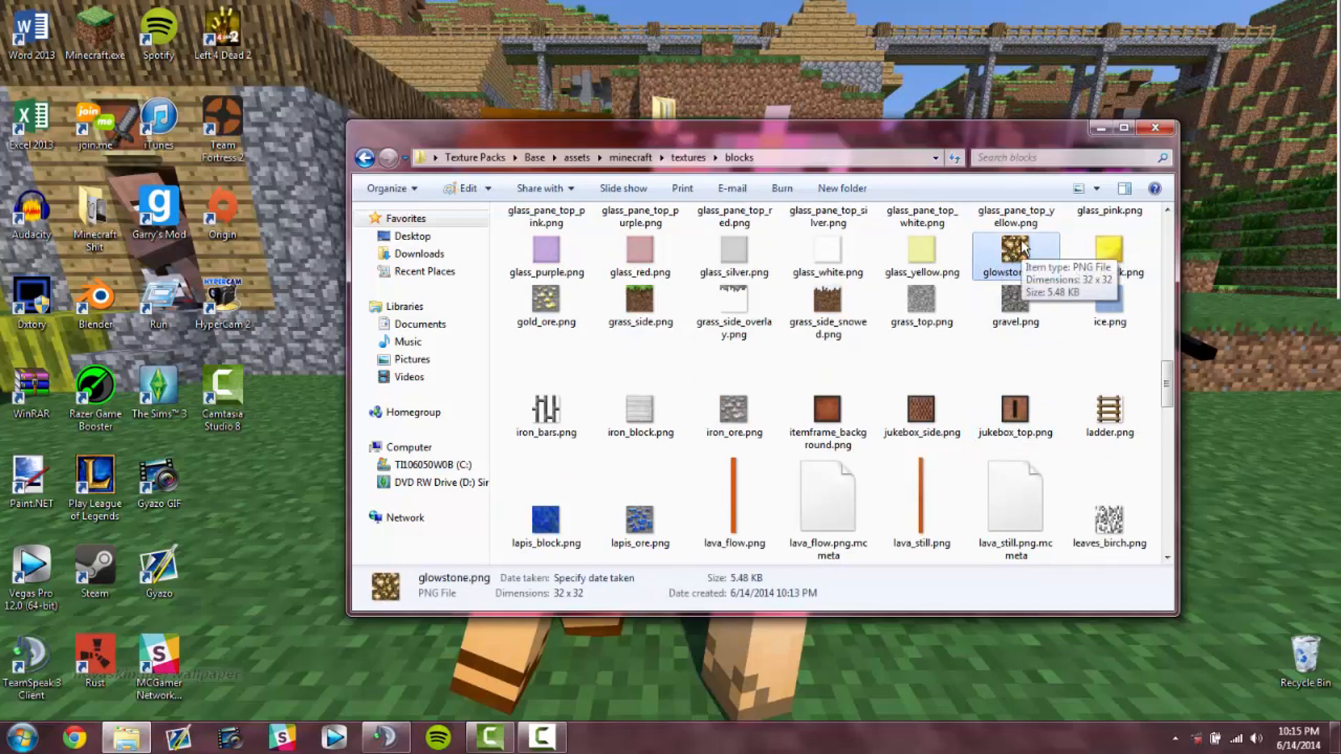
Step: Open the blocks folder of the extracted Huahwi_Edited_Defscape (1) pack, under assets, minecraft and textures
click(365, 157)
click(365, 158)
click(365, 158)
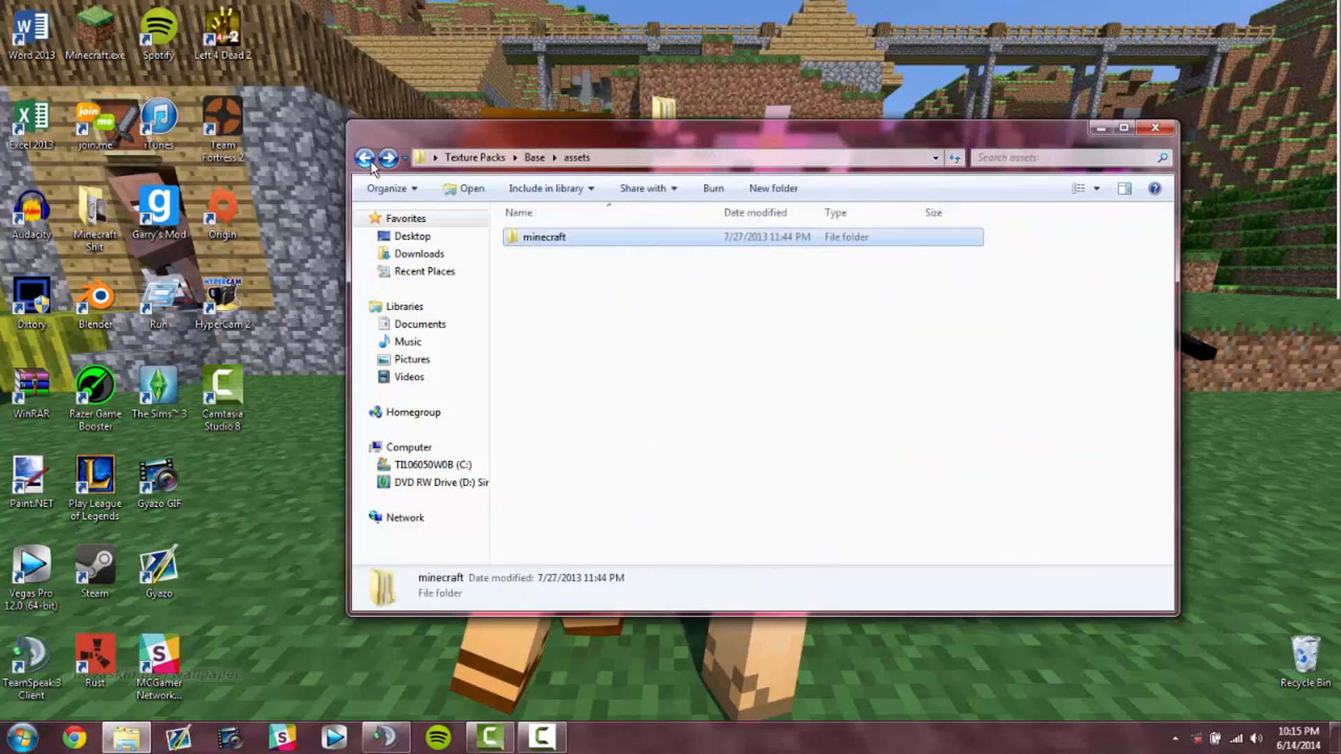
click(365, 158)
click(364, 158)
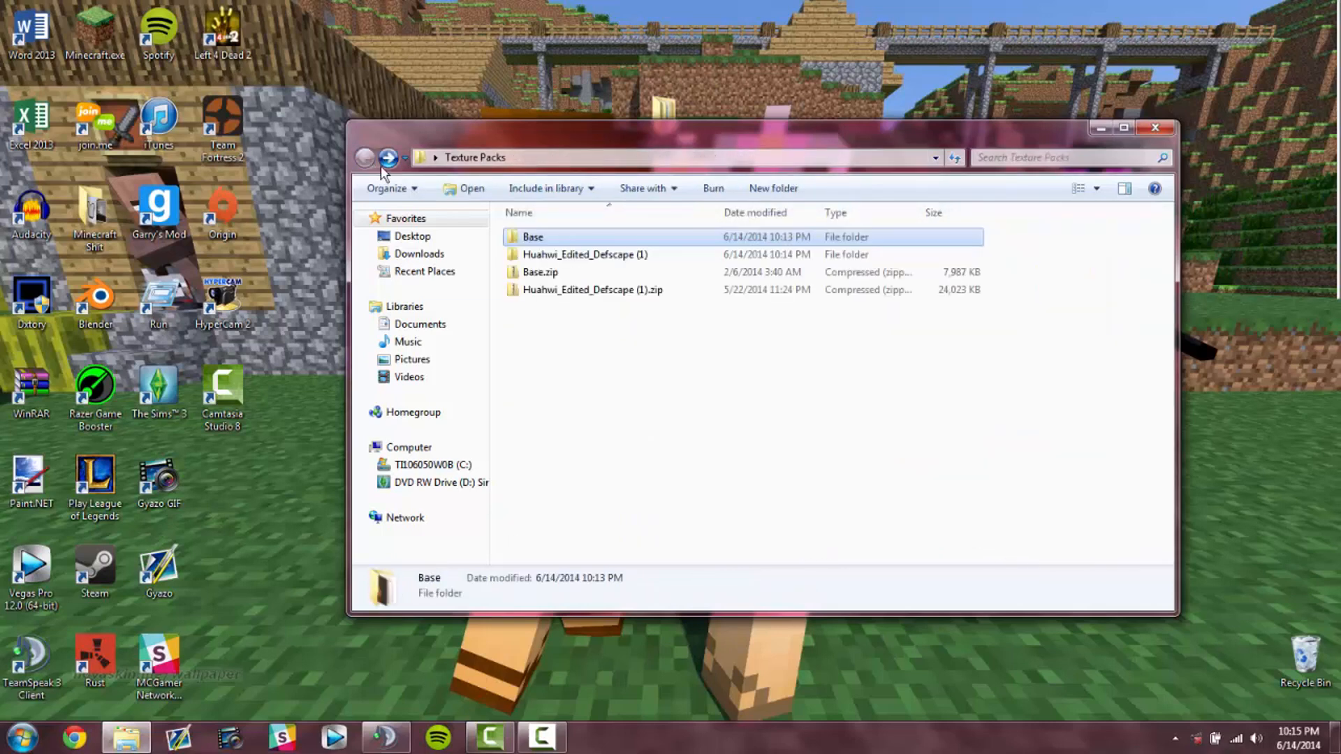
double_click(538, 255)
double_click(598, 239)
click(590, 245)
double_click(590, 246)
double_click(575, 261)
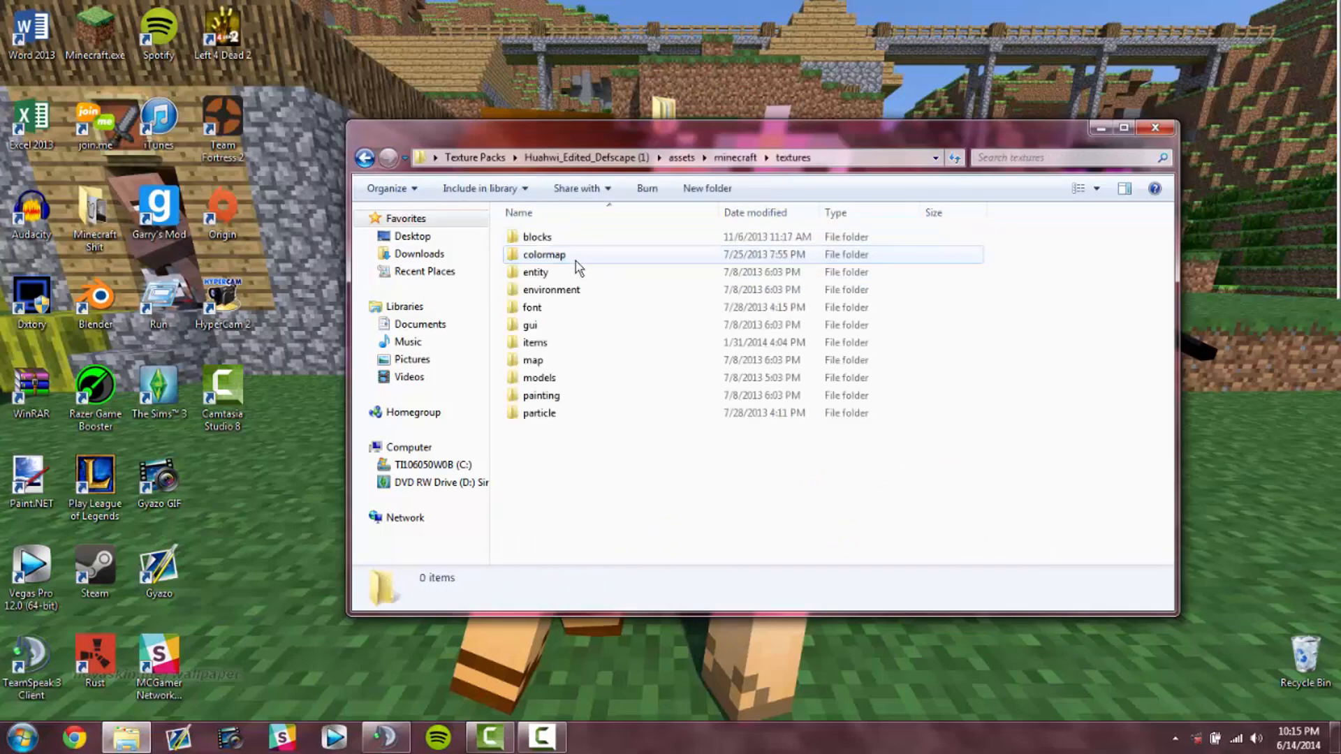
double_click(563, 237)
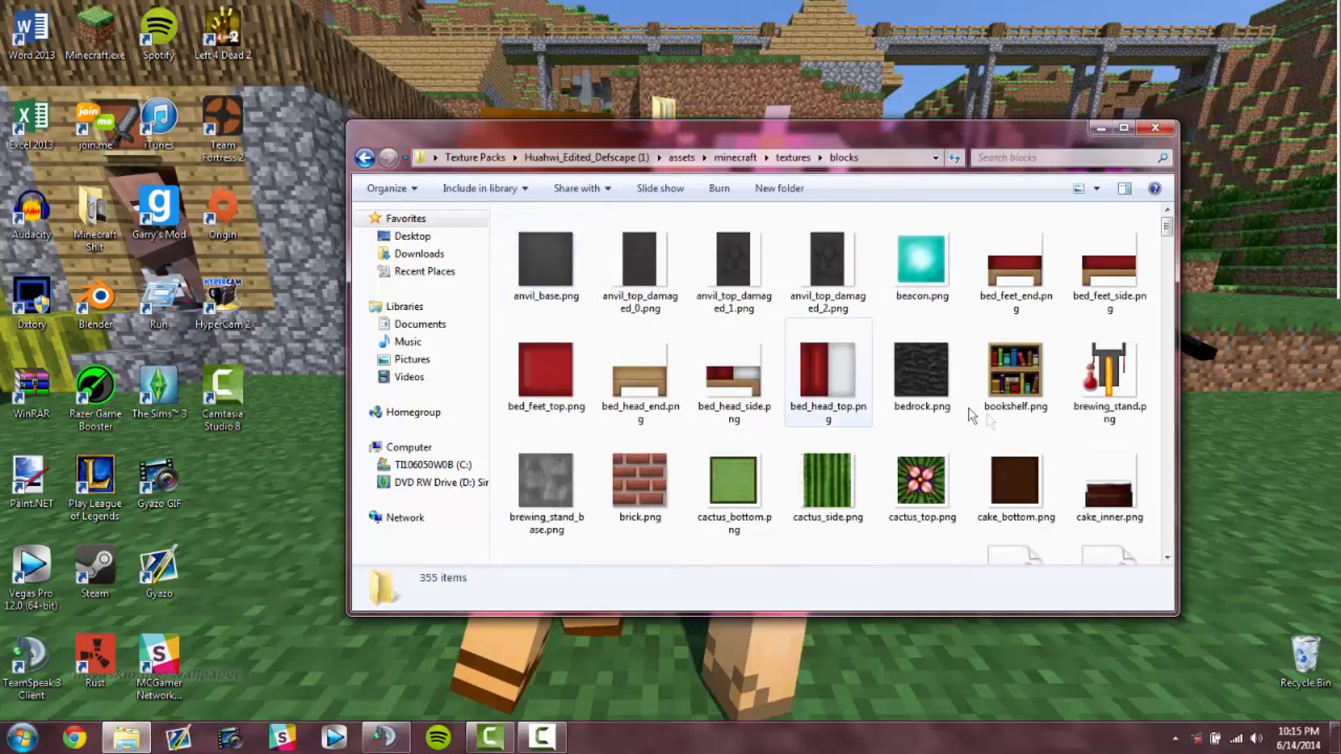
Step: Copy glowstone.png from the Huahwi_Edited_Defscape (1) blocks folder
scroll(1112, 459, down, 10)
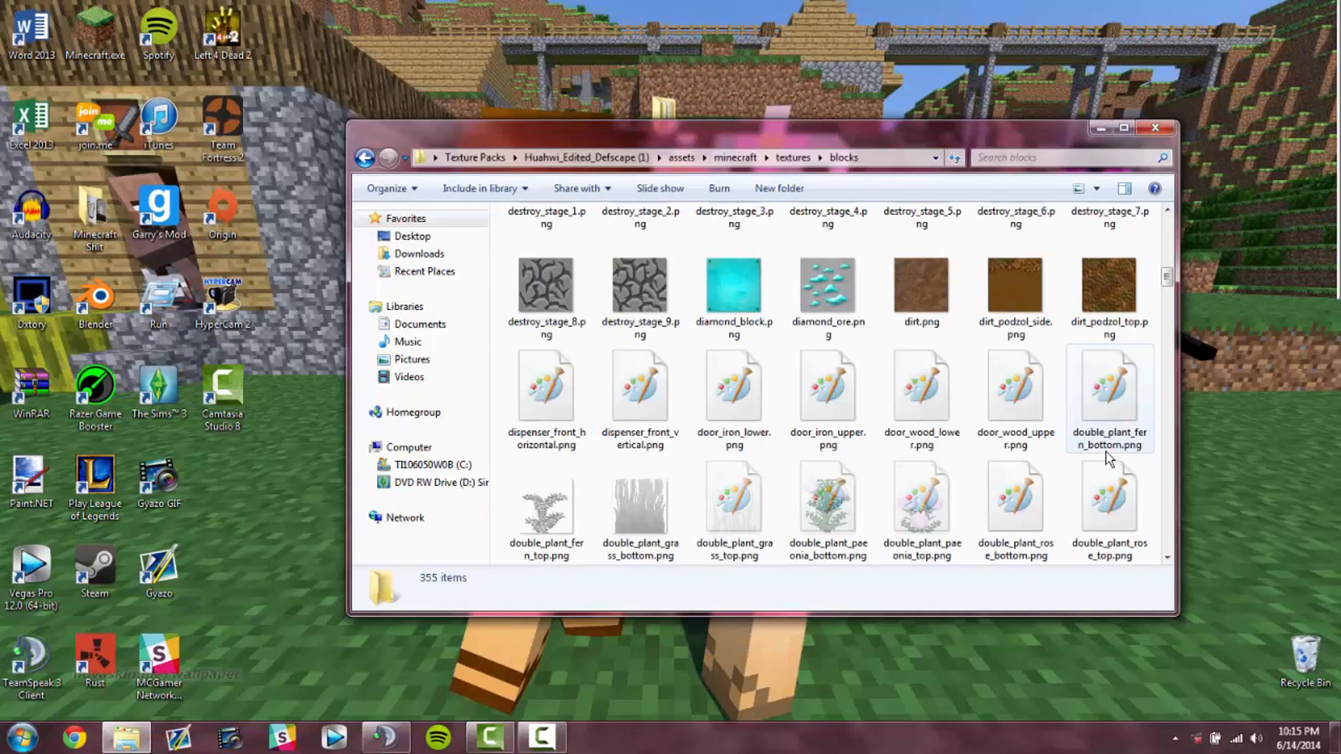
scroll(1110, 459, down, 5)
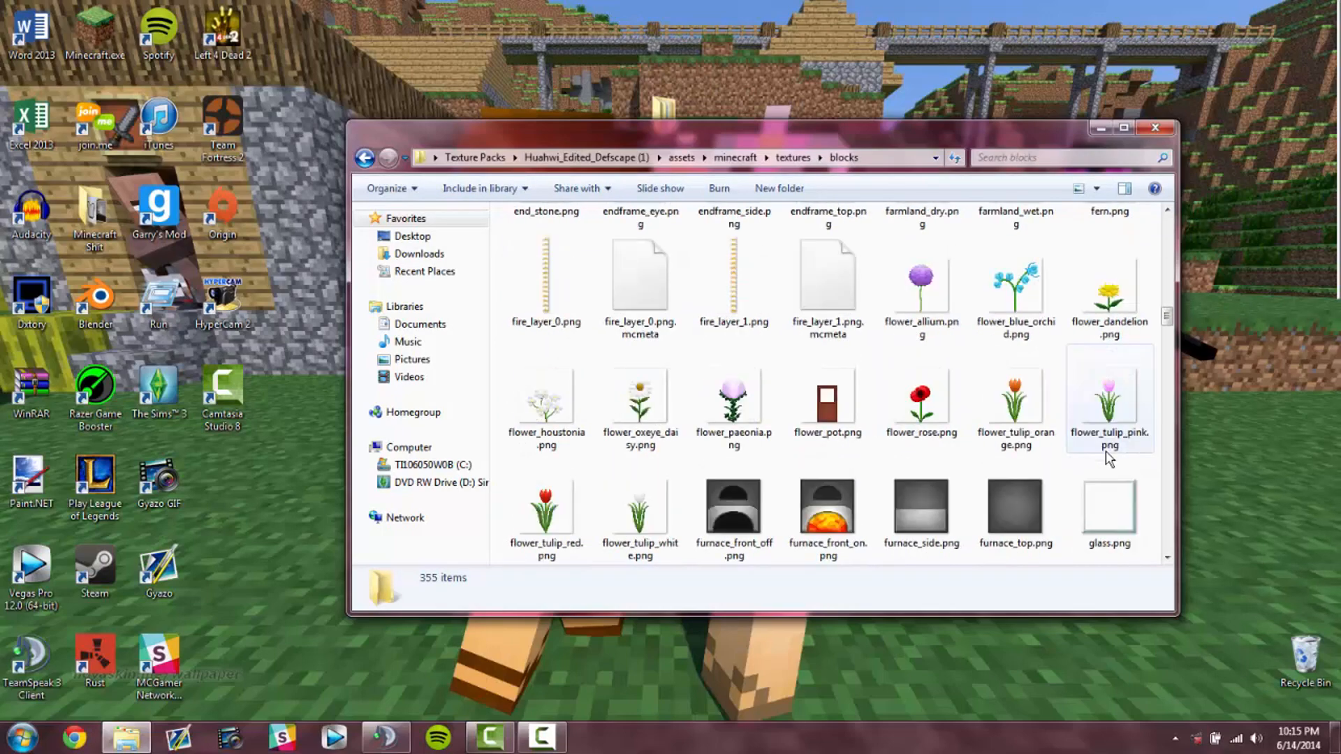
scroll(1110, 459, down, 6)
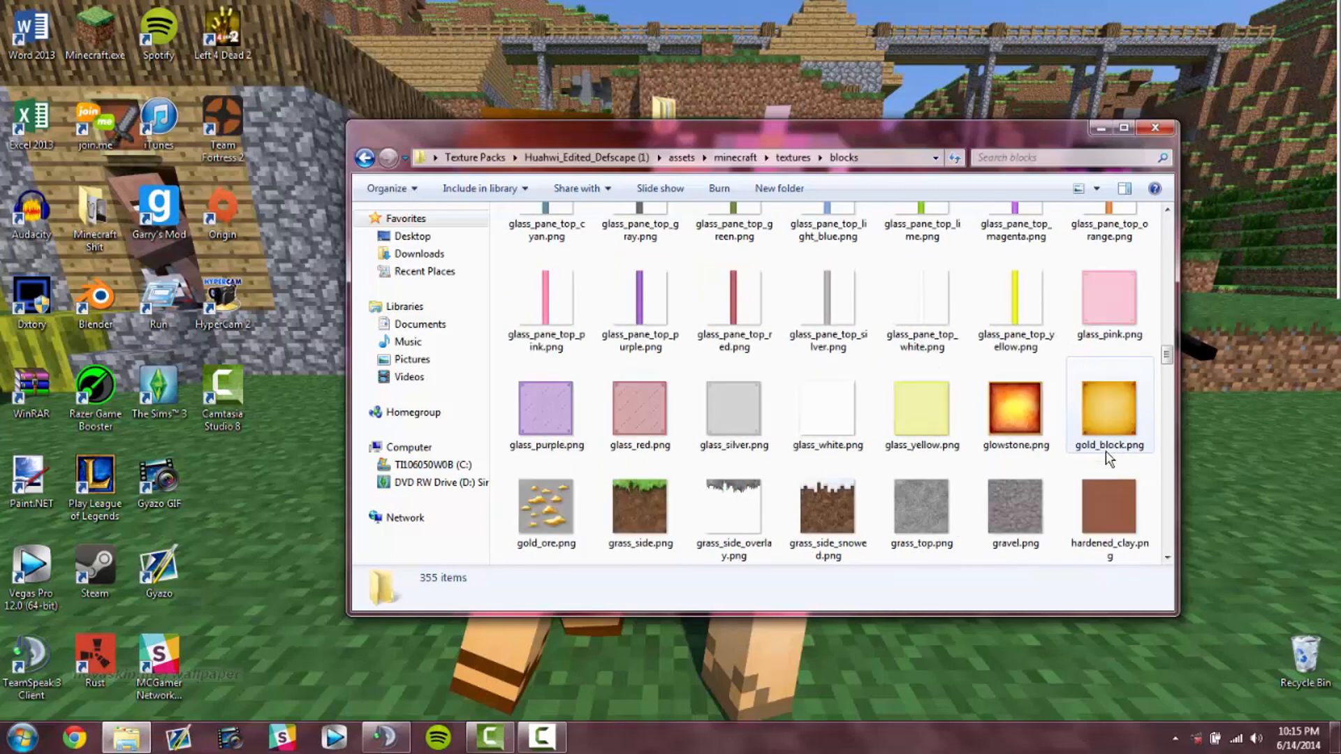
click(1016, 423)
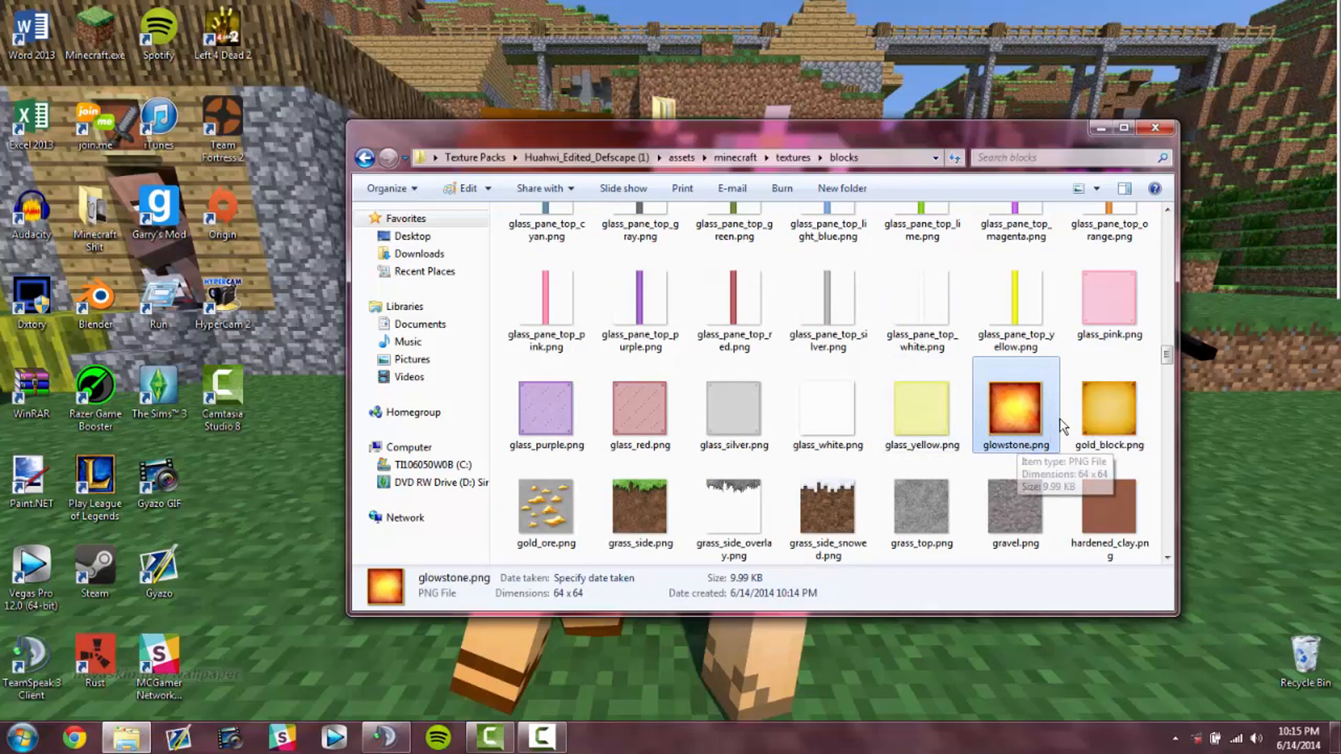
right_click(1024, 415)
click(1099, 617)
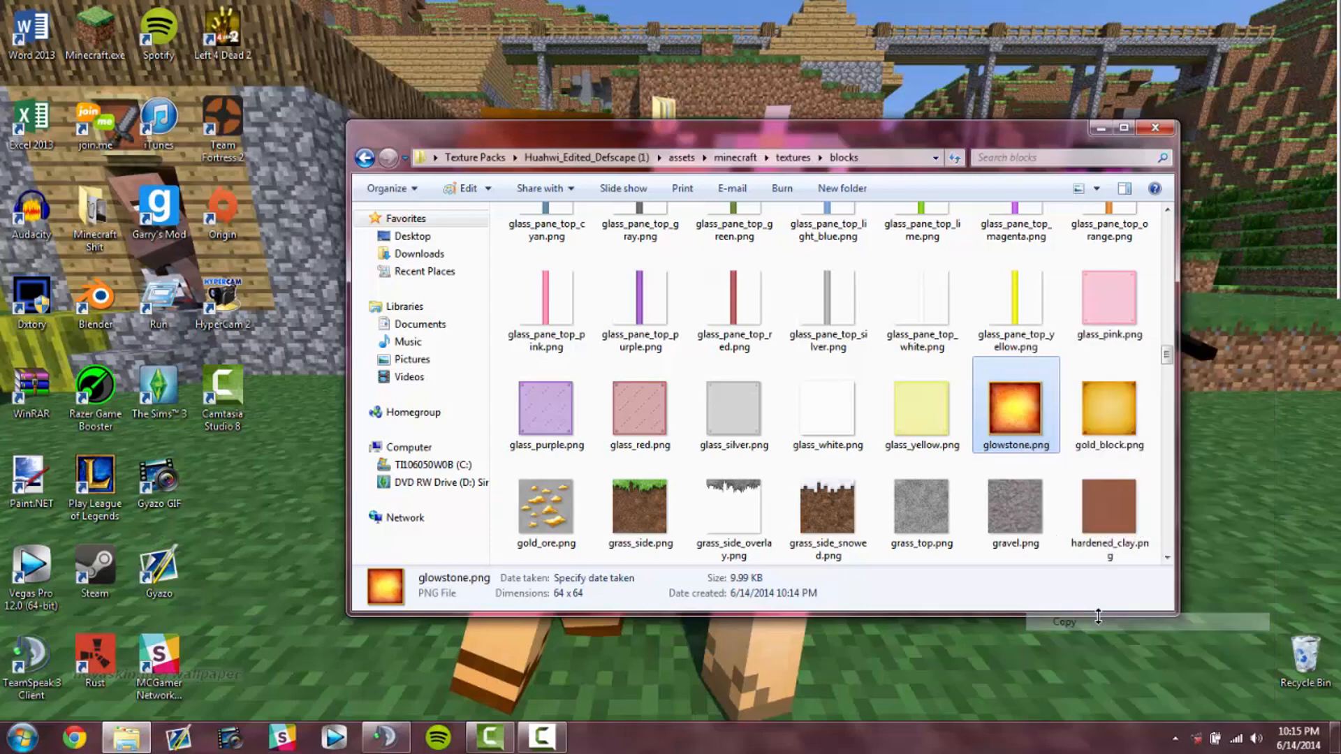
right_click(1036, 451)
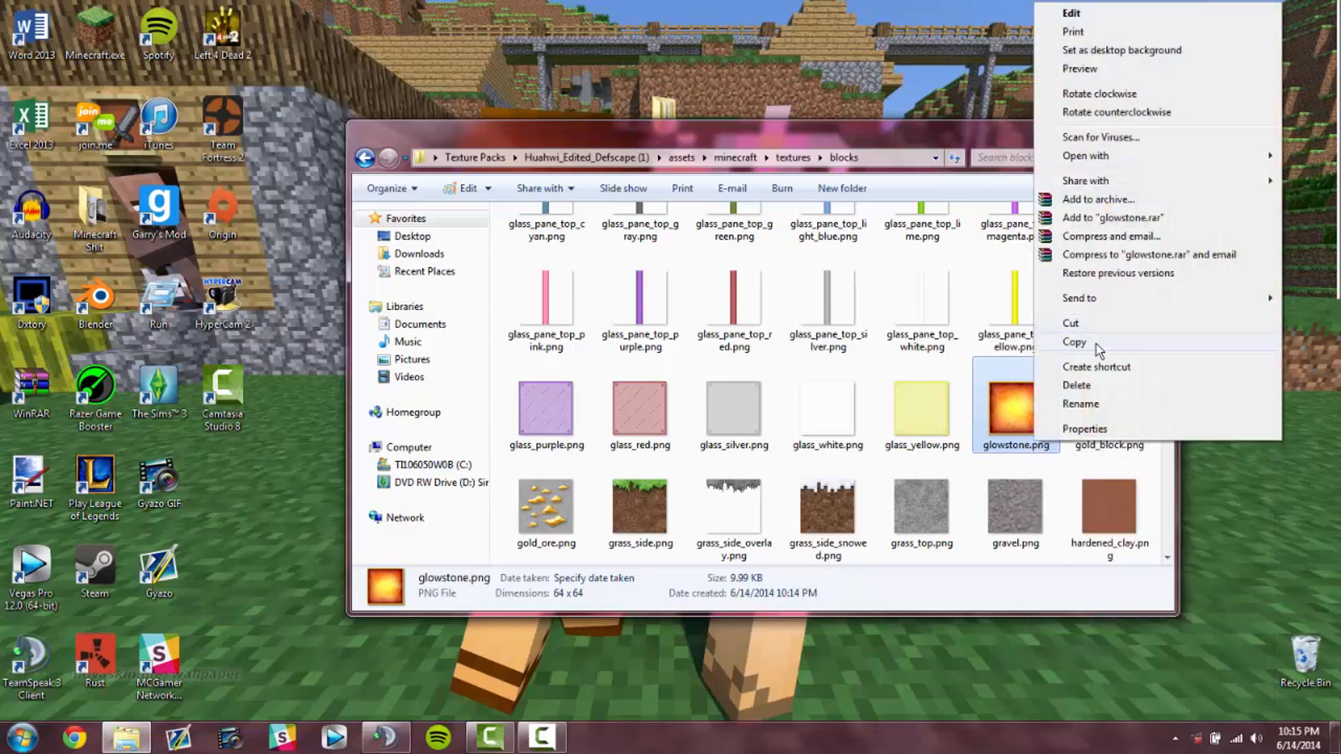
click(1089, 341)
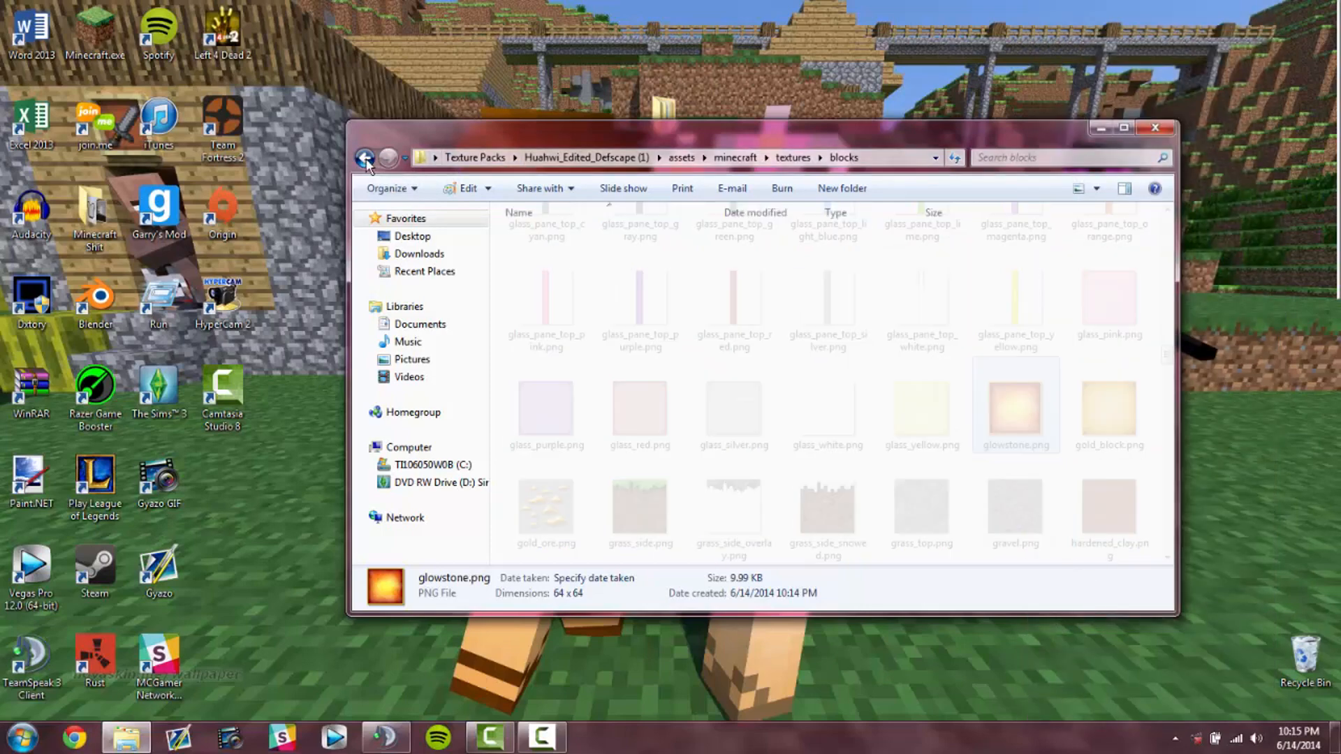
Step: Return to the Texture Packs folder and open the blocks folder inside Base.zip, under assets, minecraft and textures
key(BackSpace)
click(470, 158)
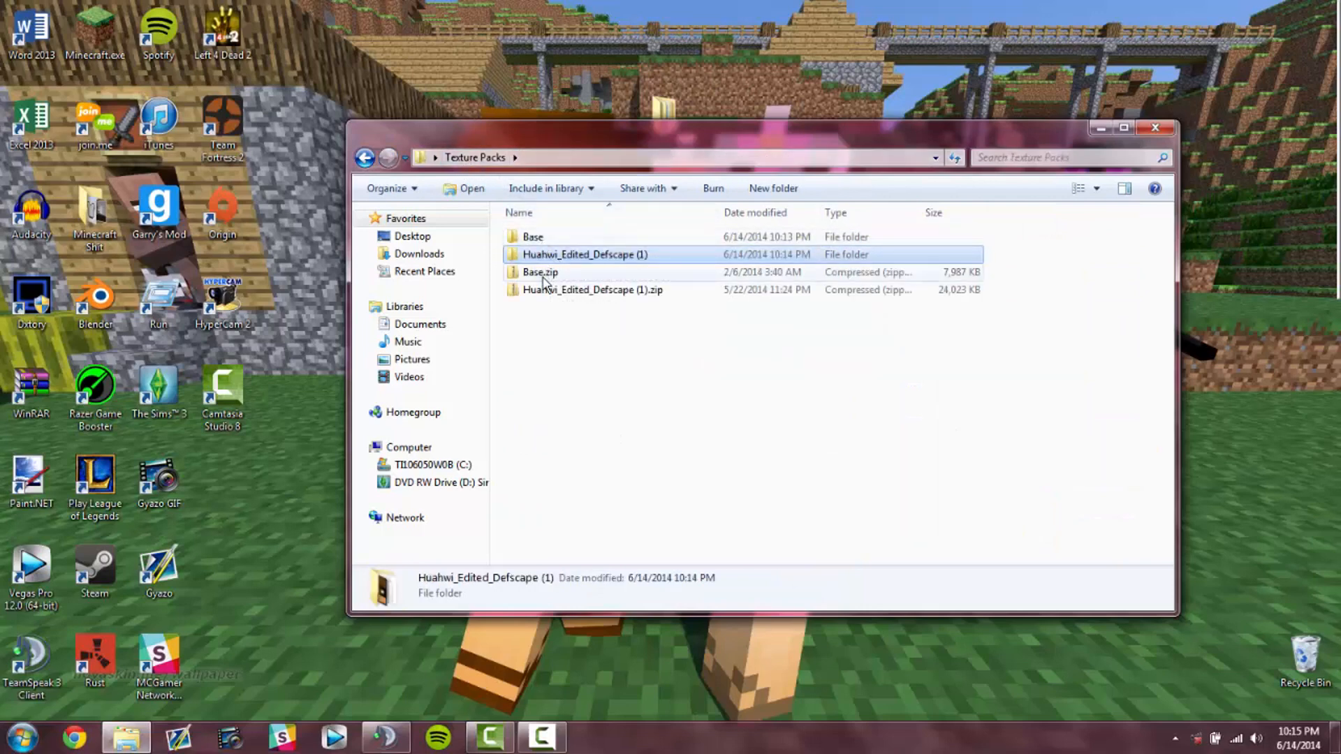
click(533, 239)
double_click(559, 274)
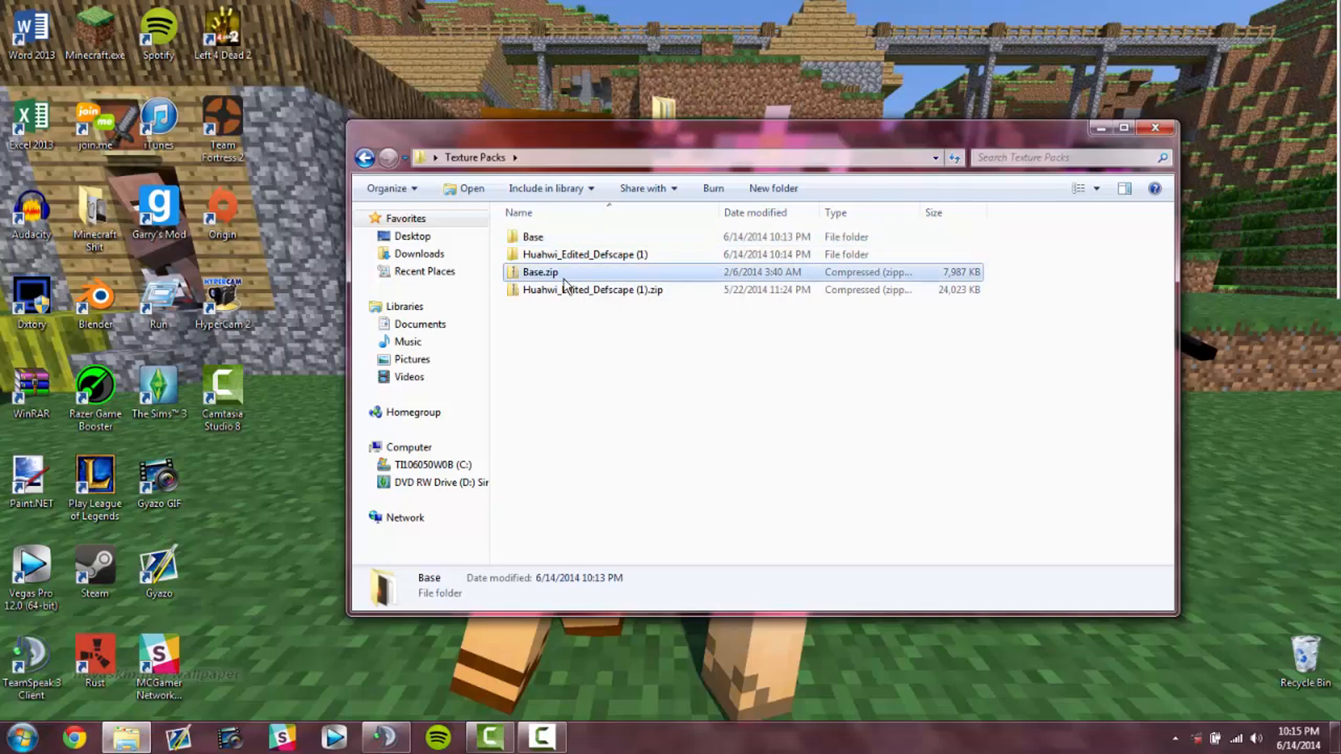
double_click(557, 241)
double_click(557, 241)
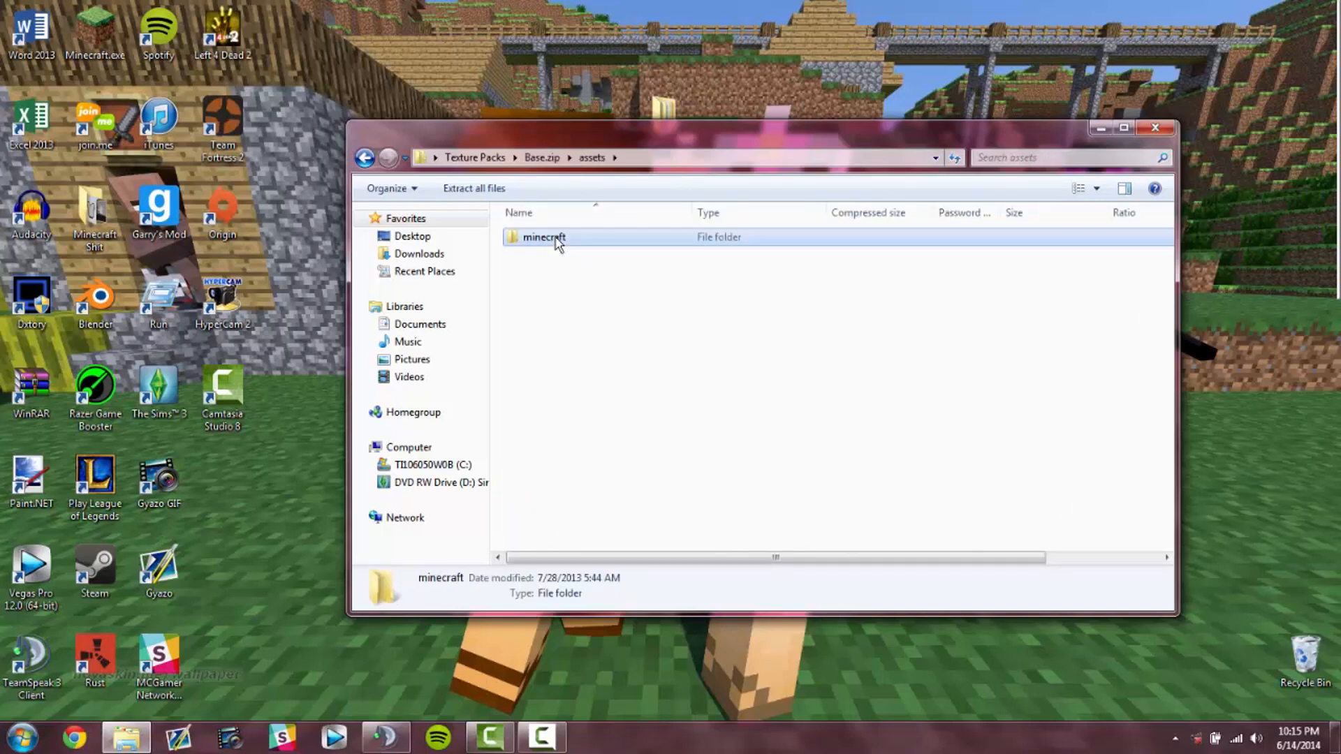
double_click(556, 258)
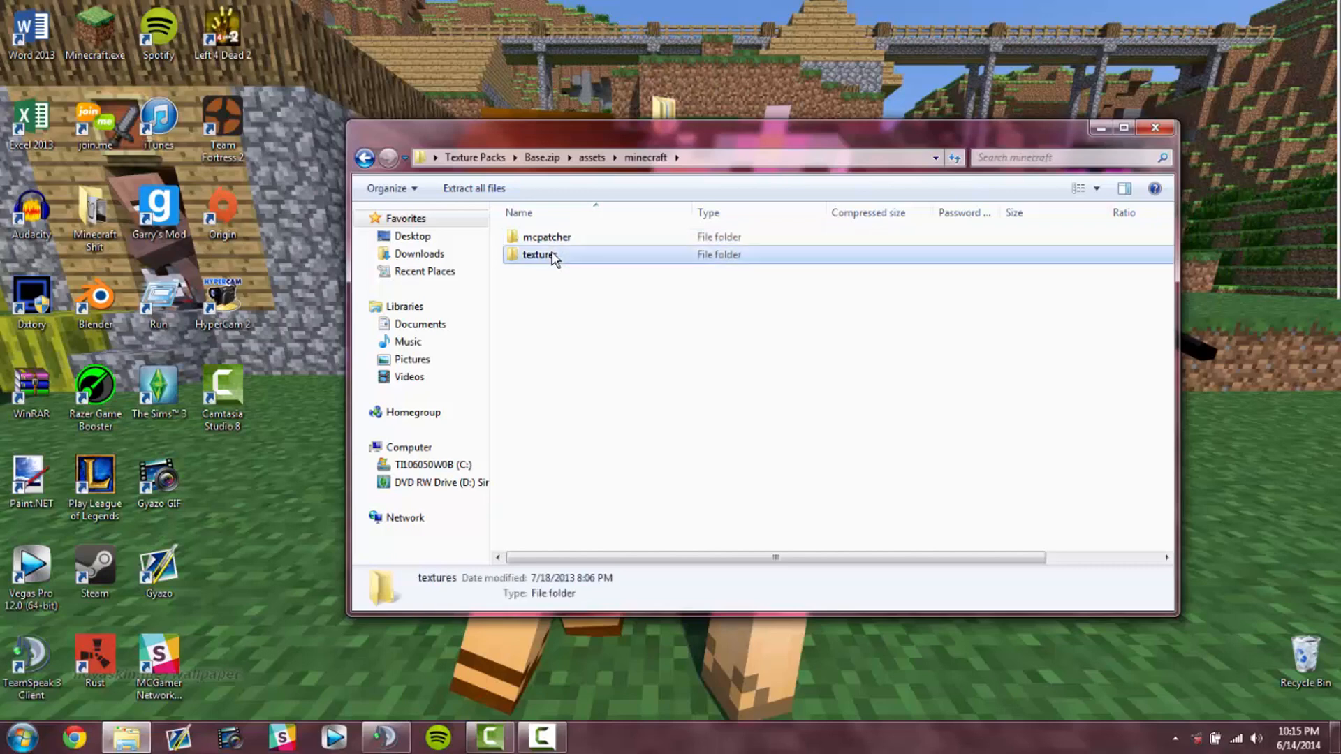
double_click(548, 239)
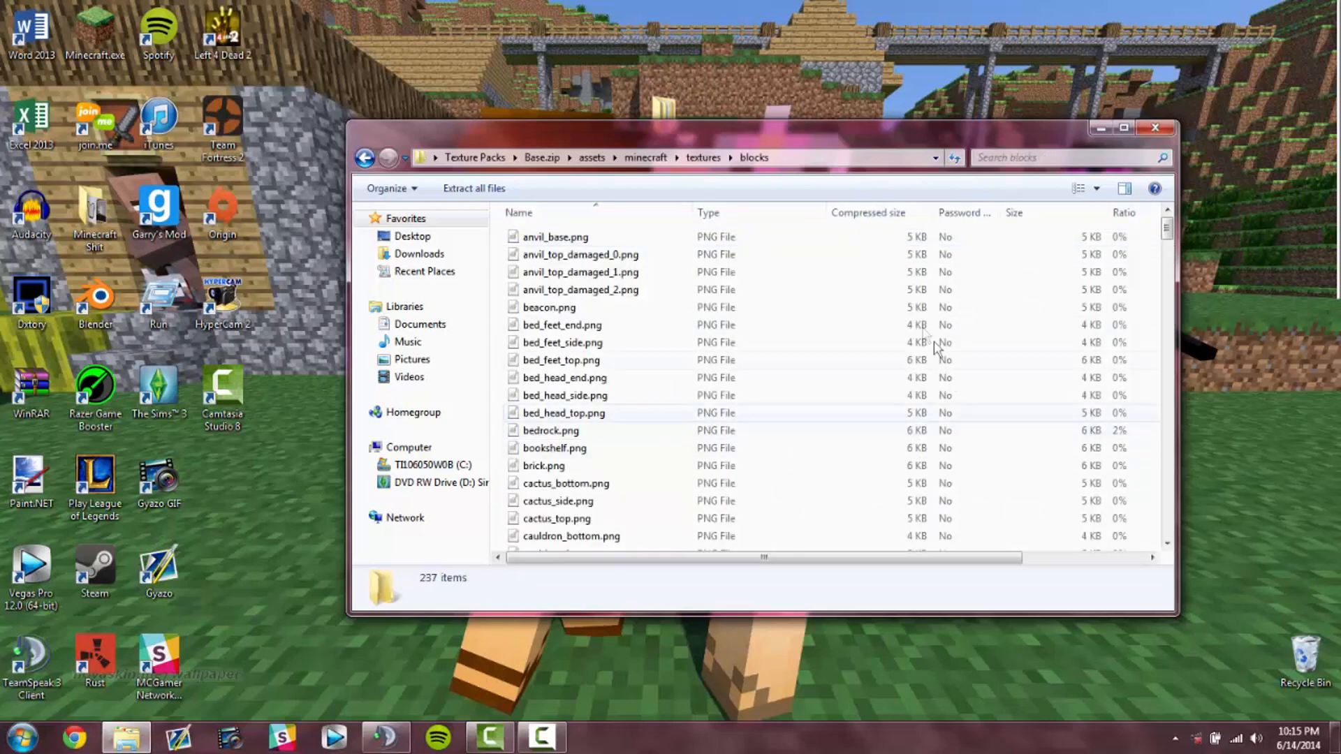
Step: Paste the copied glowstone.png into the Base.zip blocks folder, replacing the existing file, and scroll to the glass textures
right_click(832, 250)
click(874, 340)
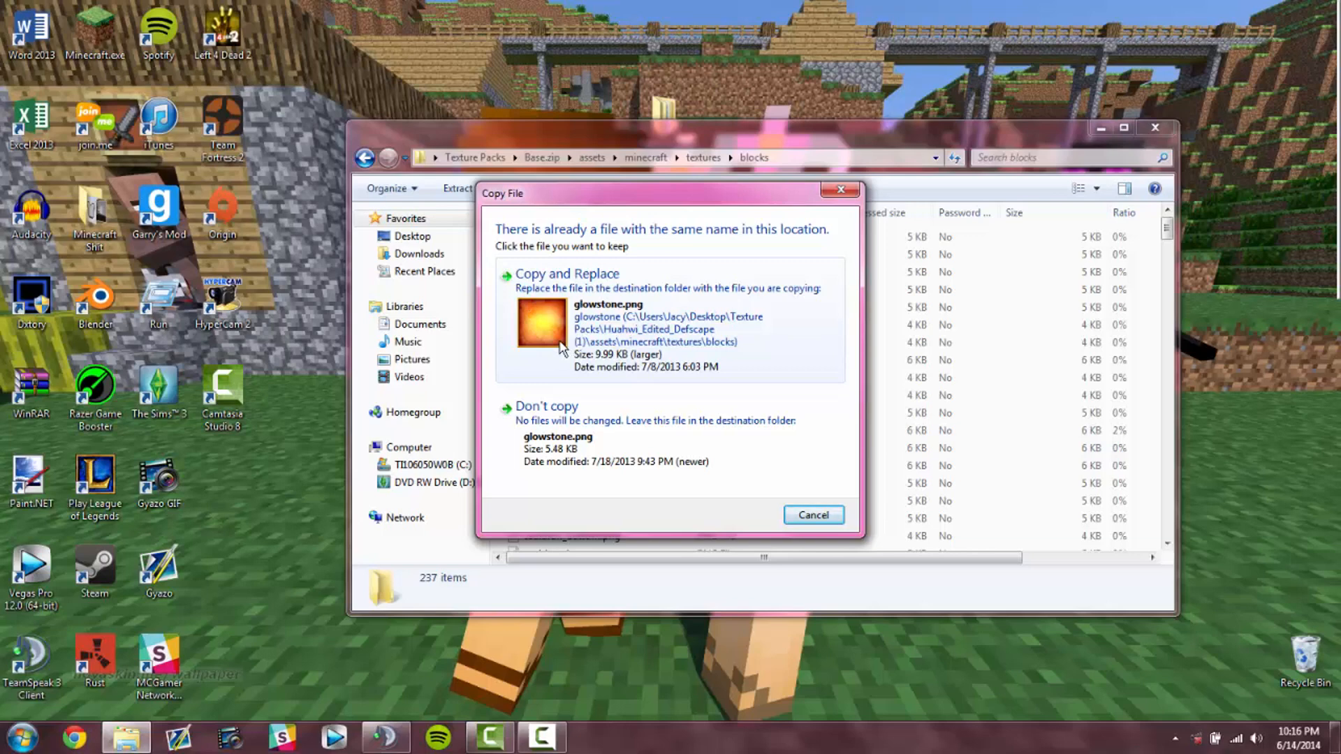
click(561, 347)
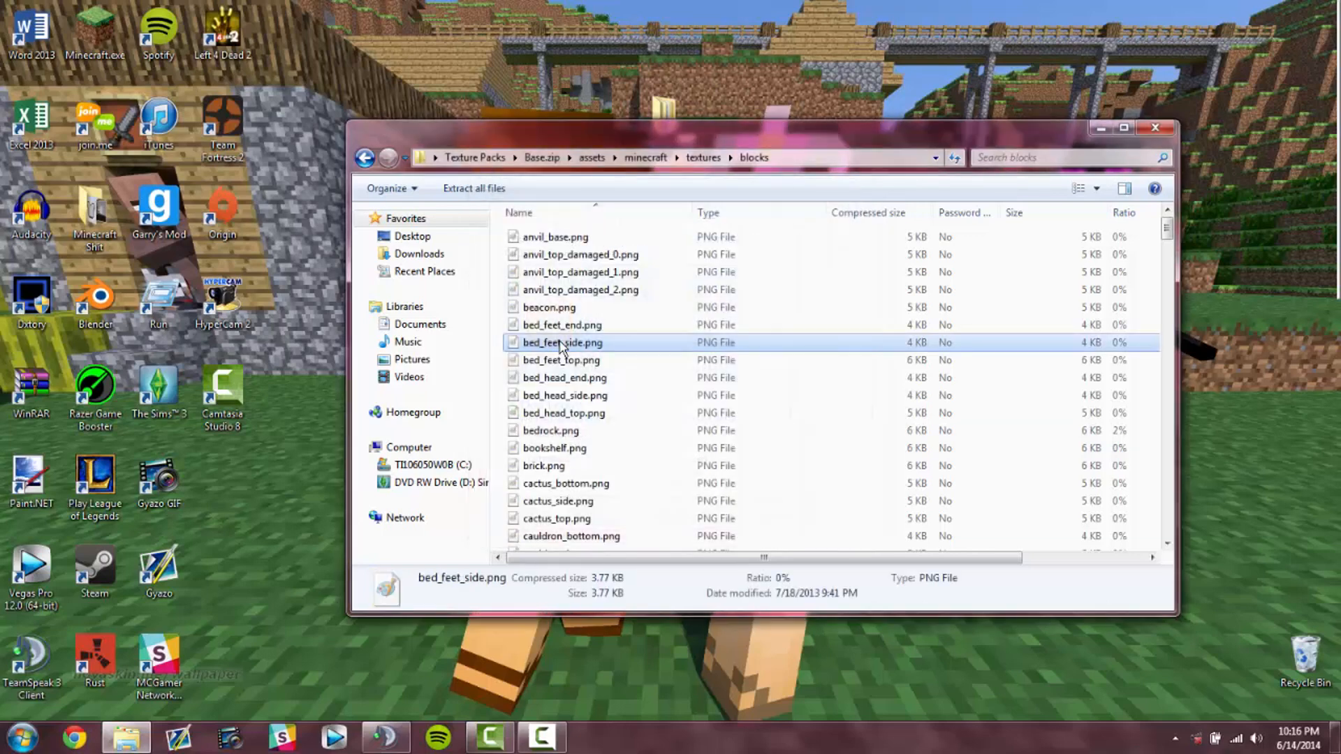
scroll(707, 456, down, 4)
scroll(707, 455, down, 15)
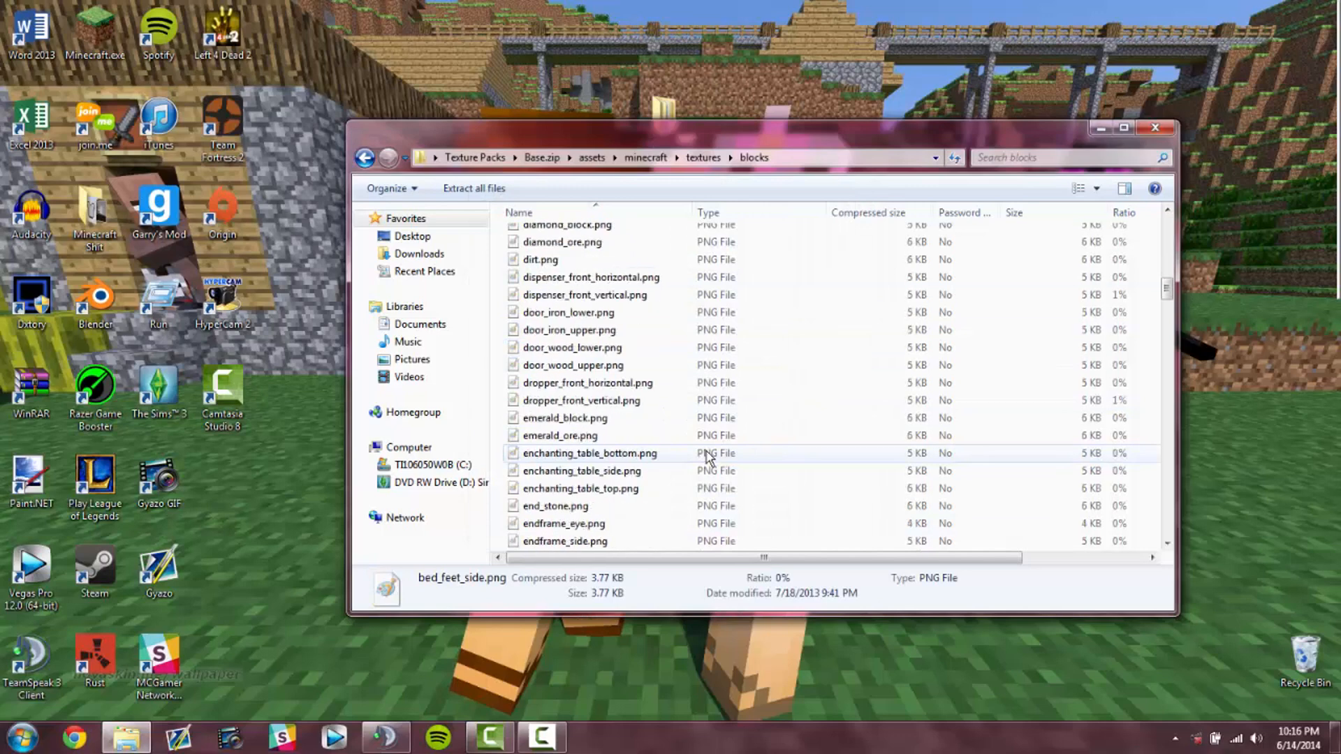
scroll(626, 454, down, 9)
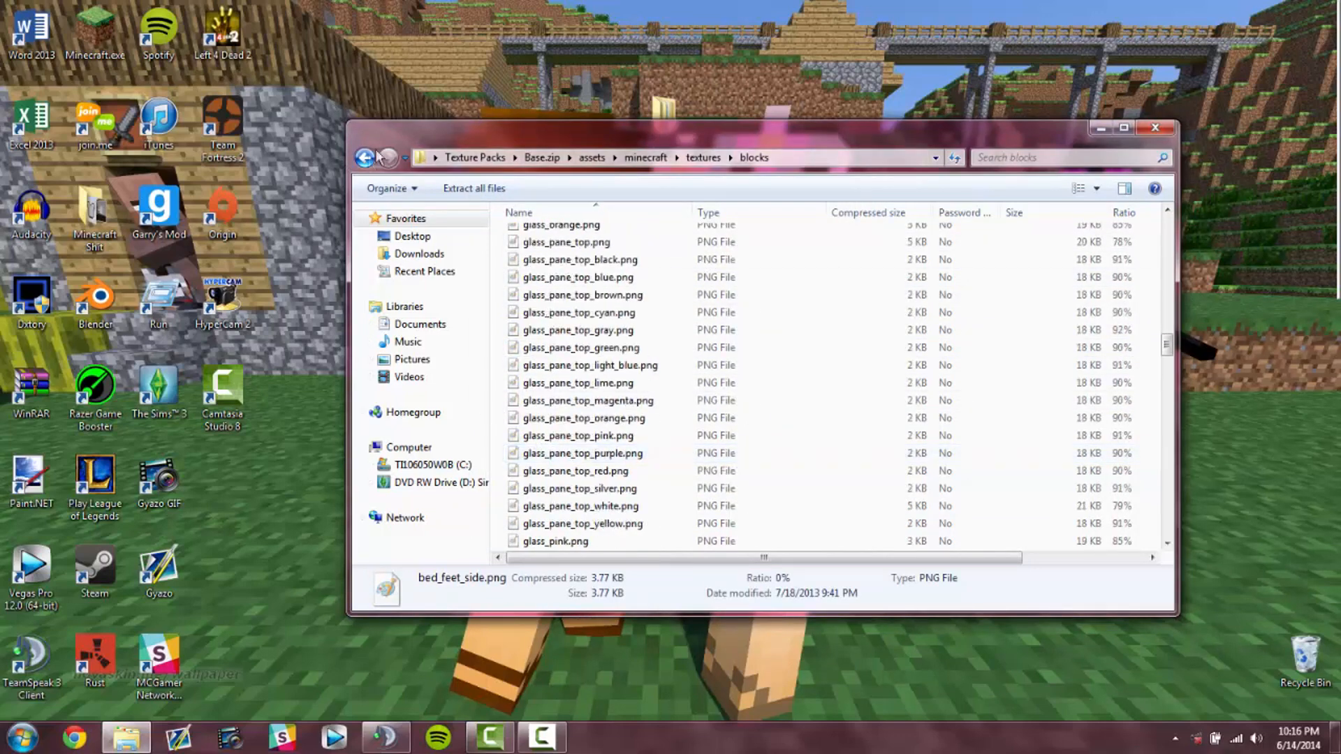
Step: Go back to Texture Packs and open the blocks folder of the extracted Base folder
click(451, 157)
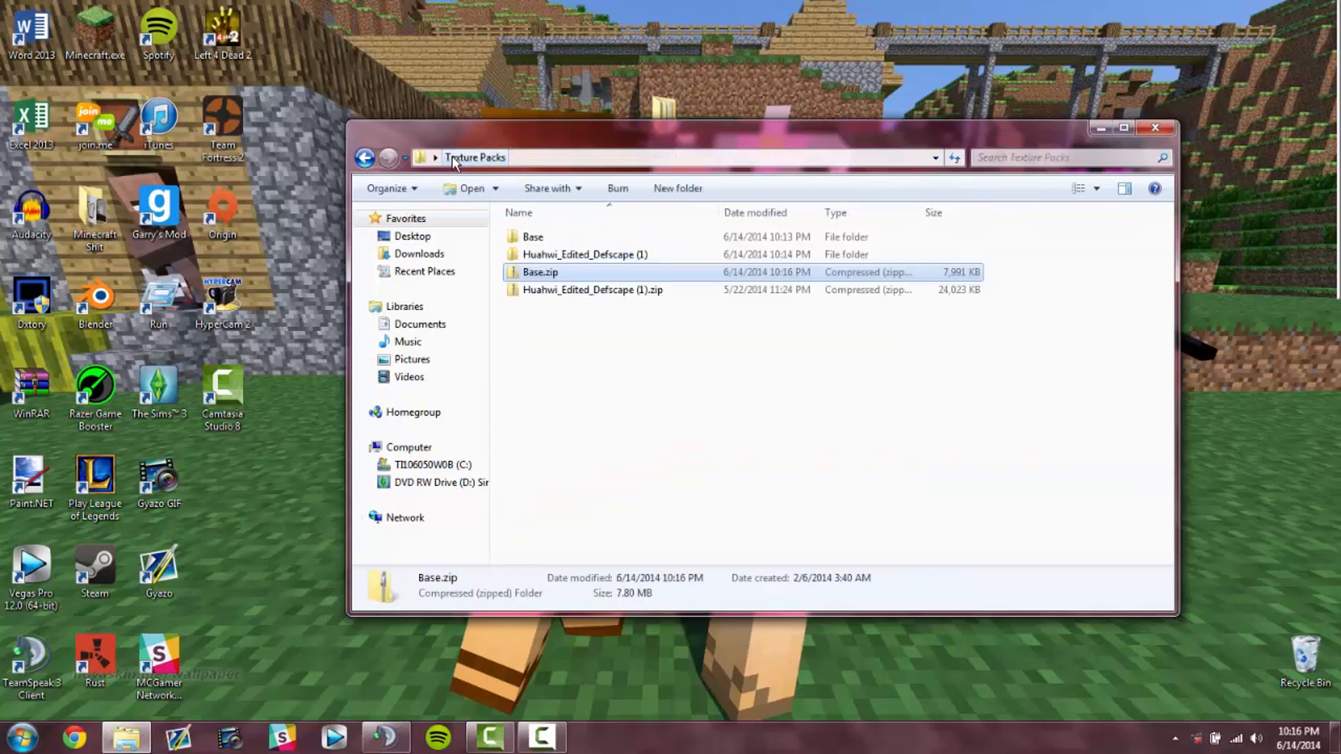
double_click(548, 241)
double_click(548, 241)
double_click(548, 241)
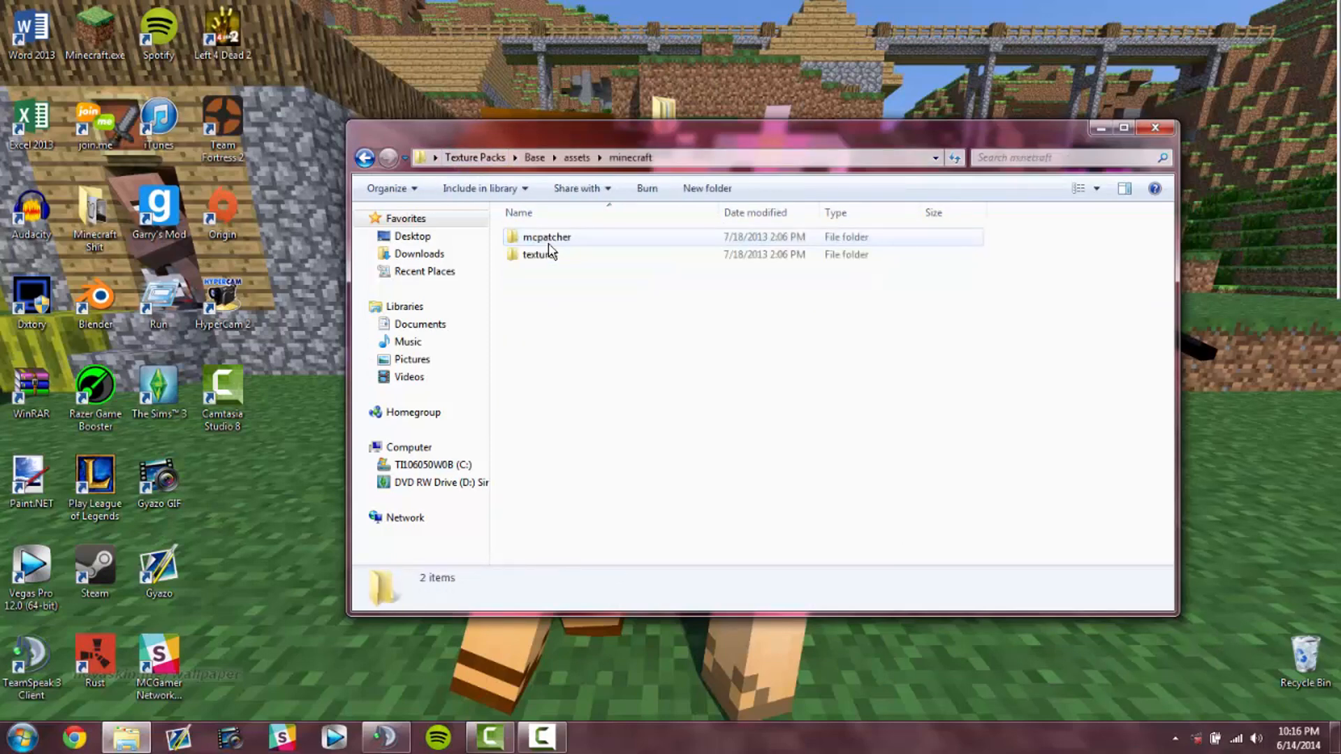
double_click(548, 254)
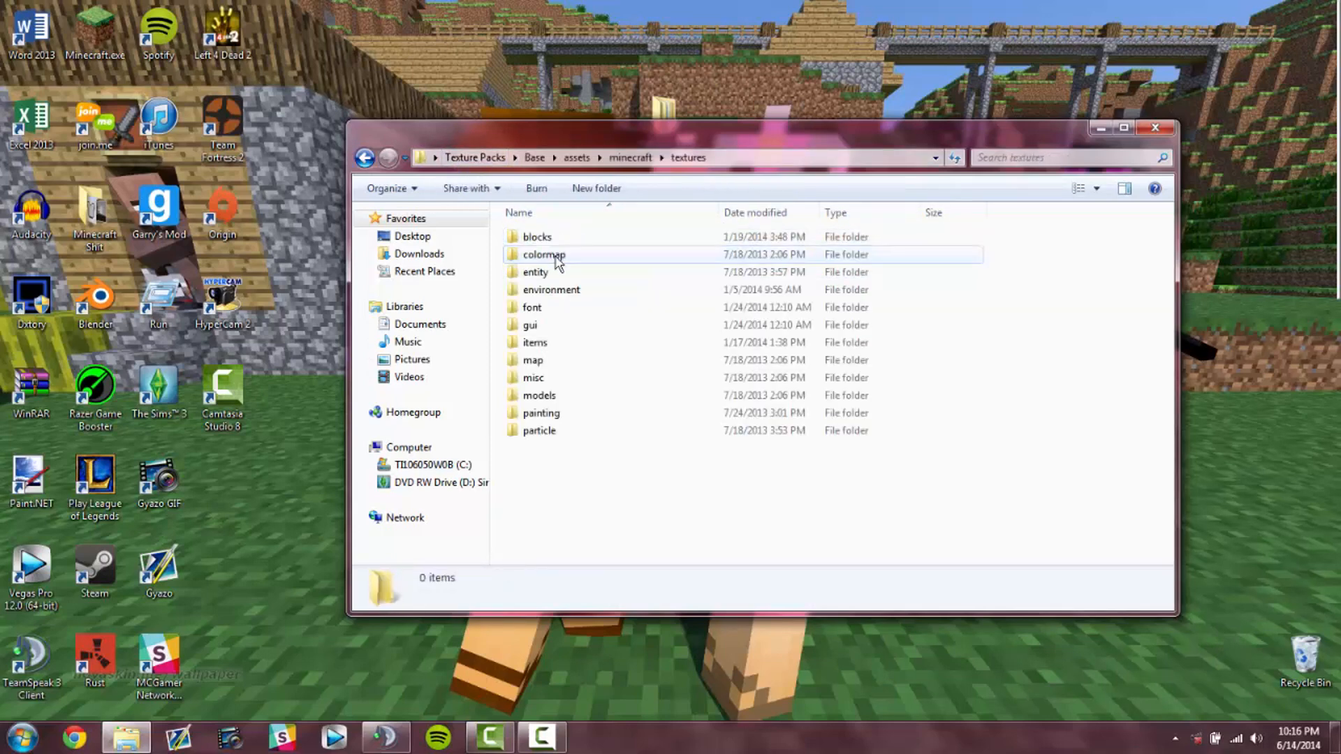
double_click(538, 238)
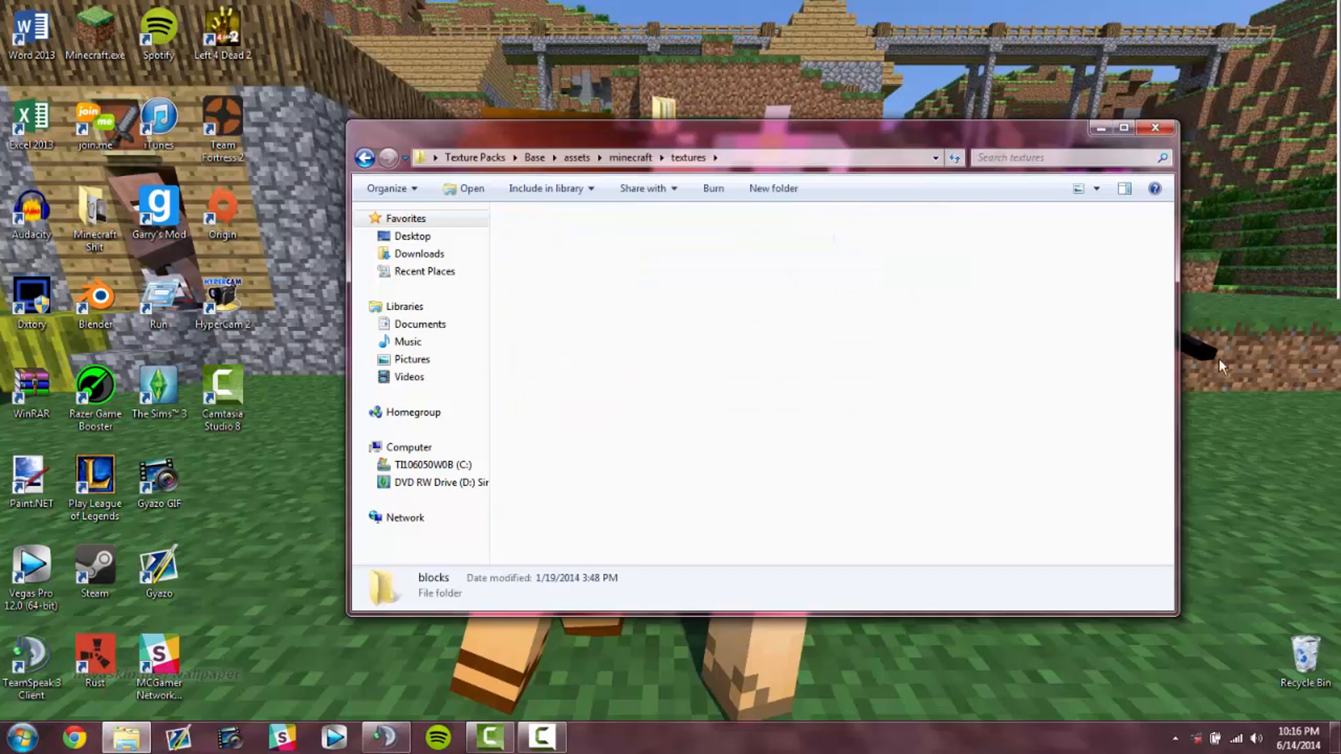
Step: Switch to the extracted Base pack's items folder, select apple_golden.png and look through the item textures
click(364, 159)
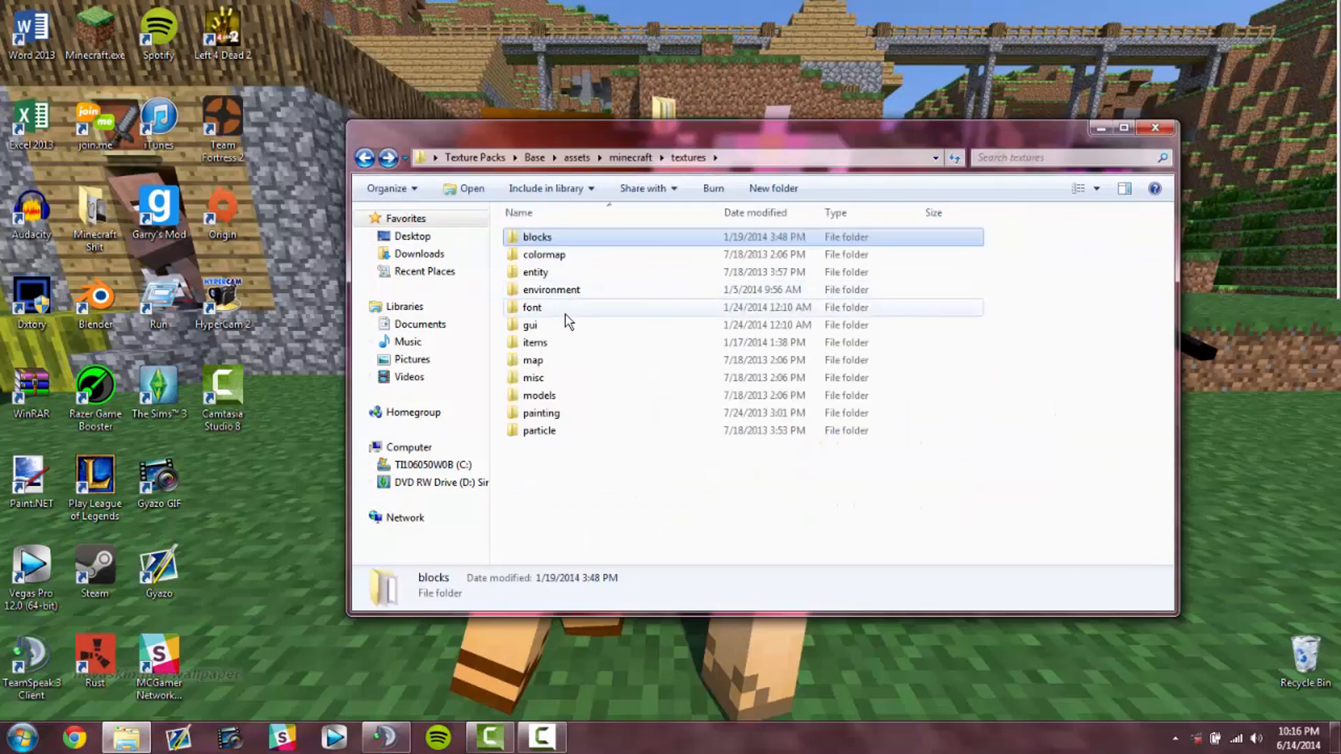
double_click(563, 345)
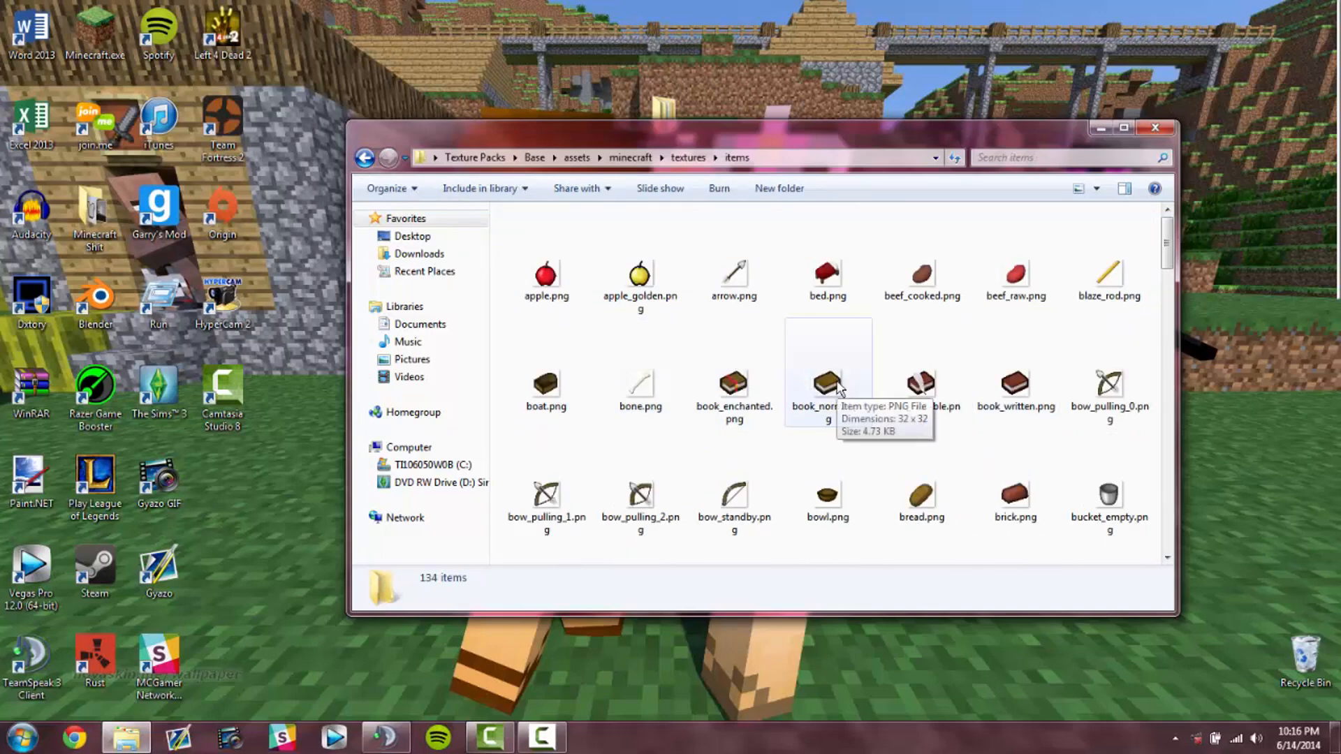
click(643, 282)
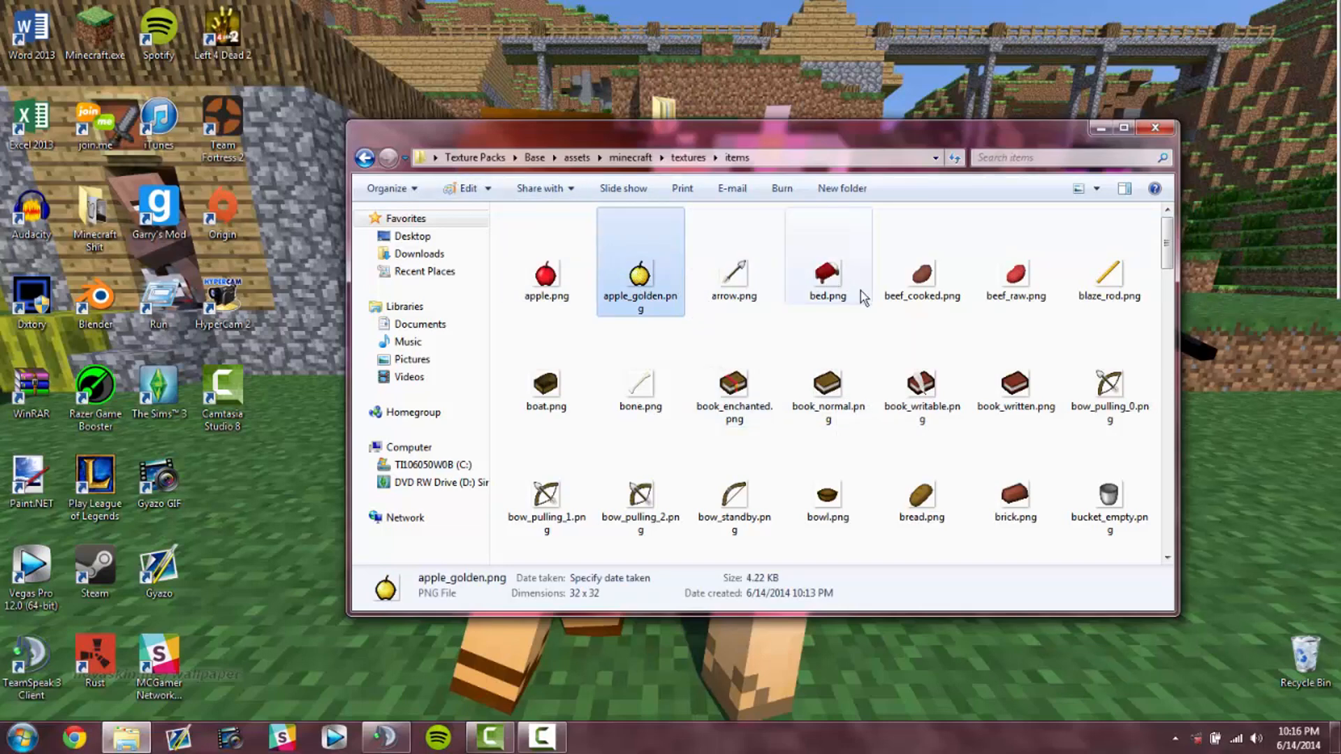
scroll(887, 344, down, 3)
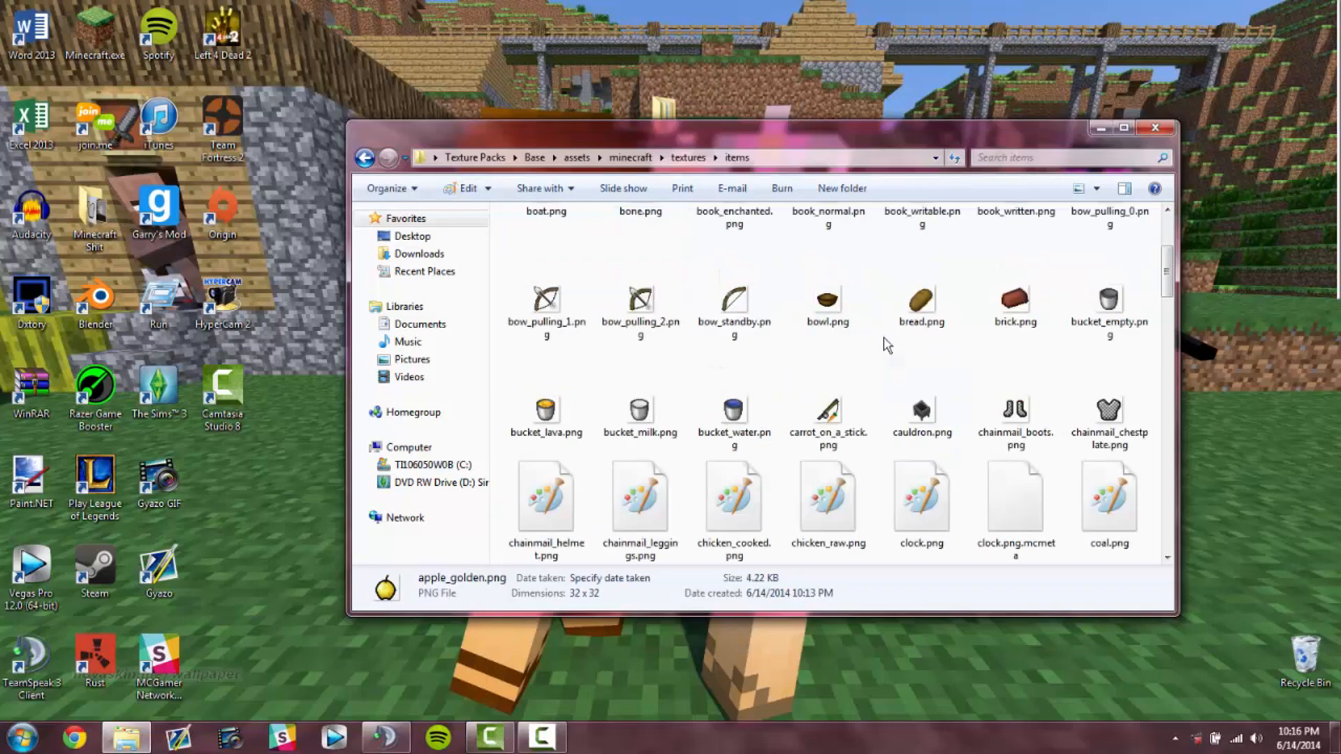
Step: Open the items folder of the extracted Huahwi_Edited_Defscape (1) pack, under assets, minecraft and textures
click(364, 158)
click(364, 158)
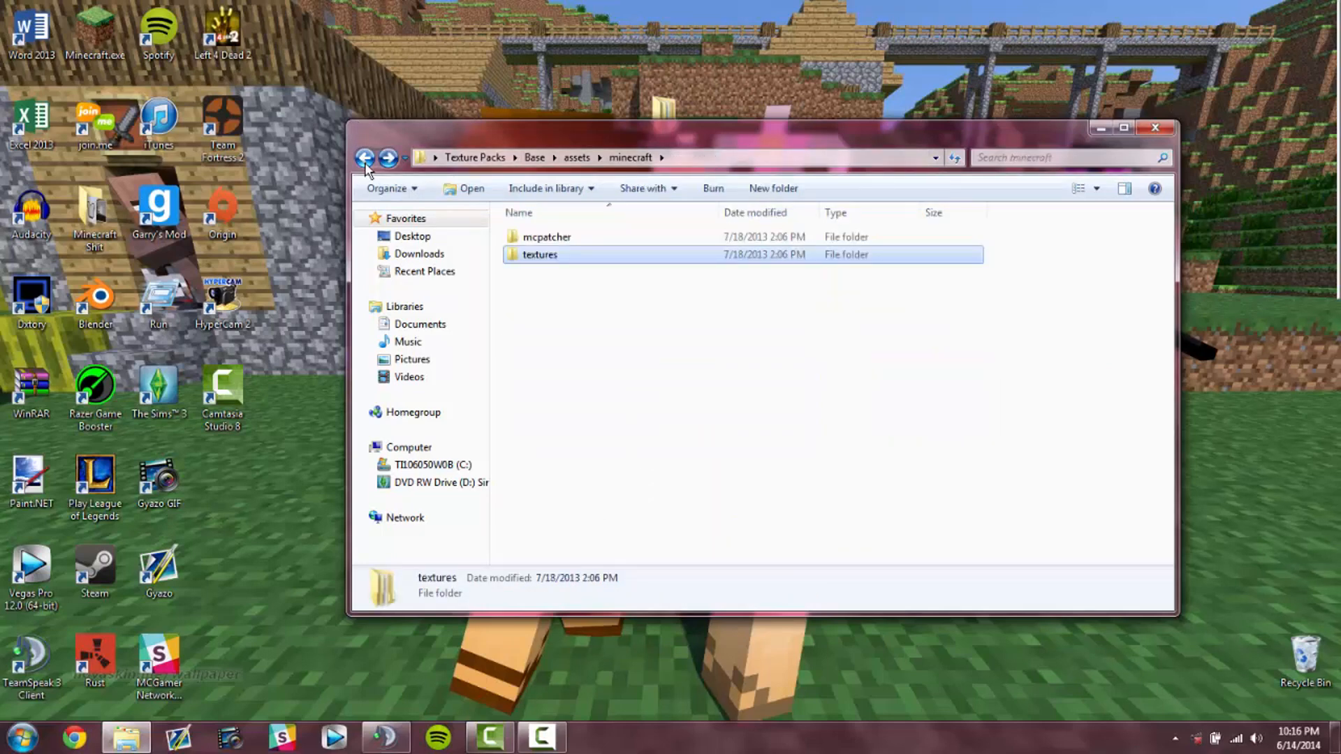
click(364, 158)
click(365, 158)
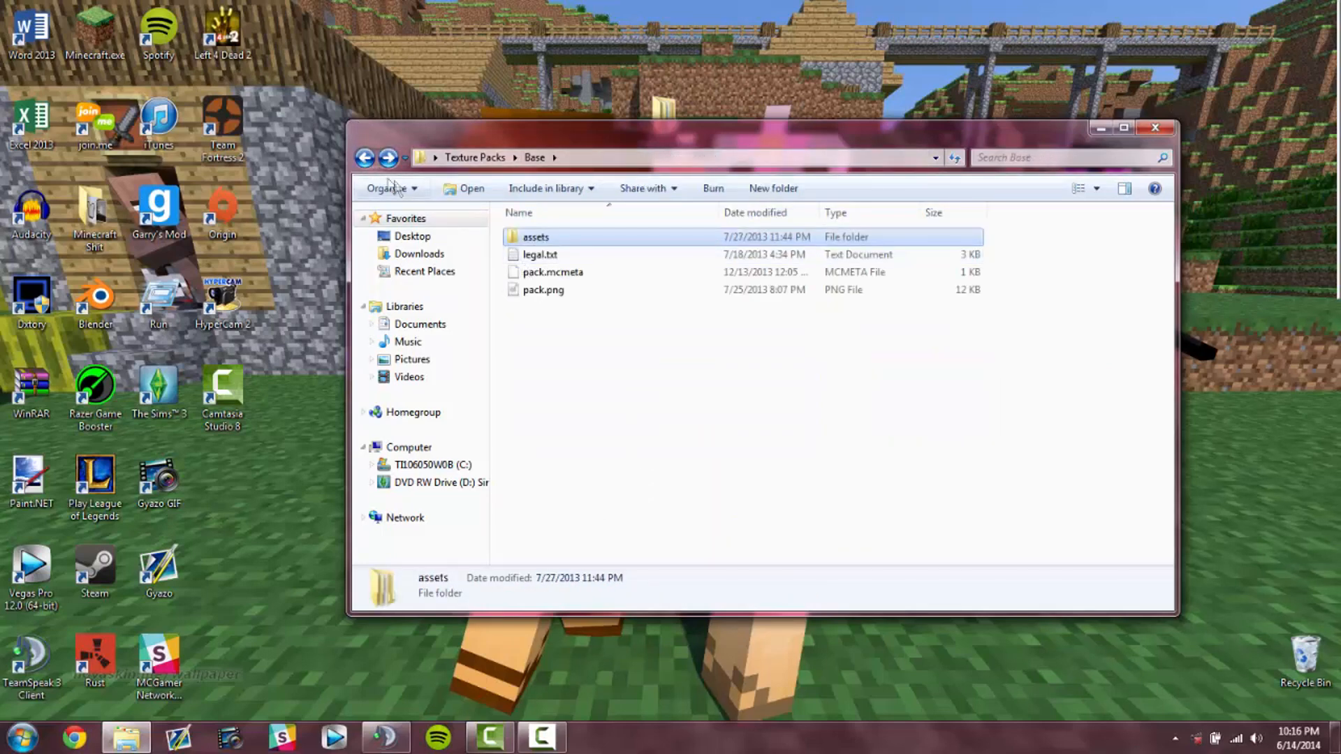
click(368, 162)
double_click(552, 255)
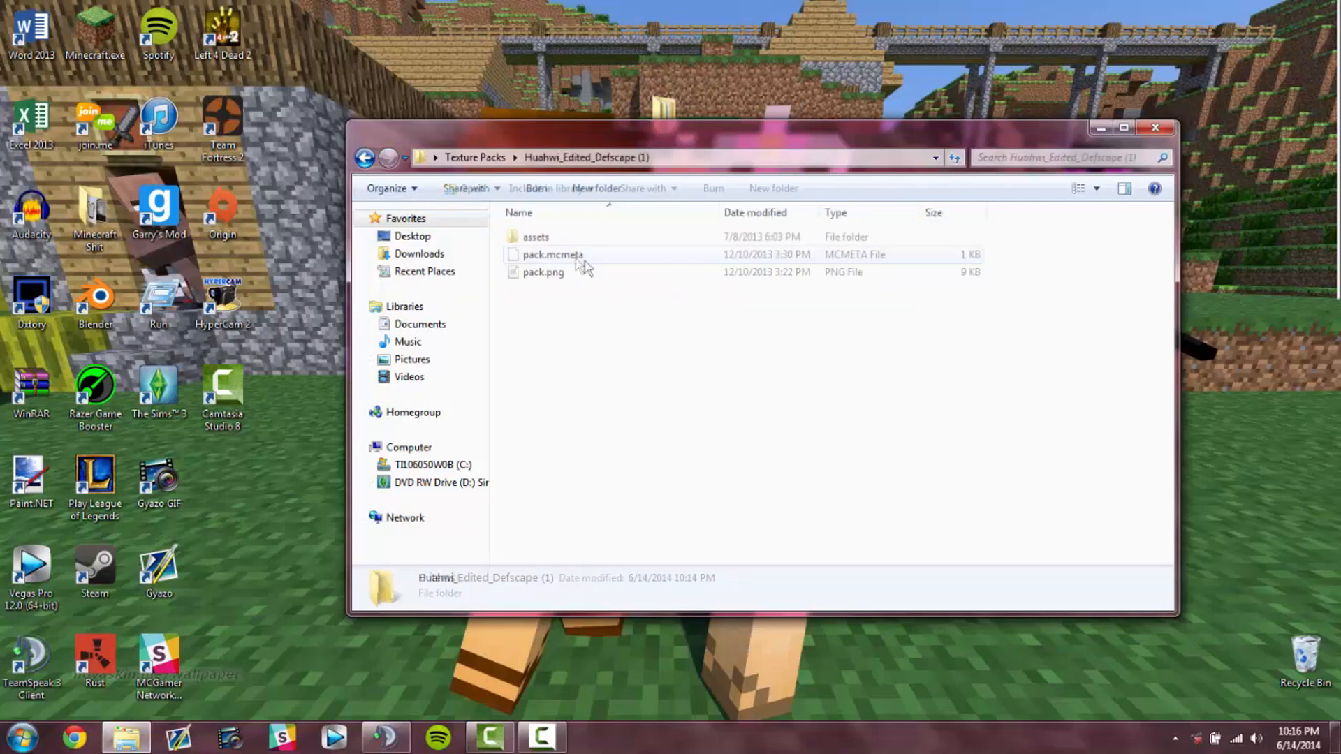
double_click(590, 239)
double_click(590, 239)
double_click(587, 255)
double_click(578, 347)
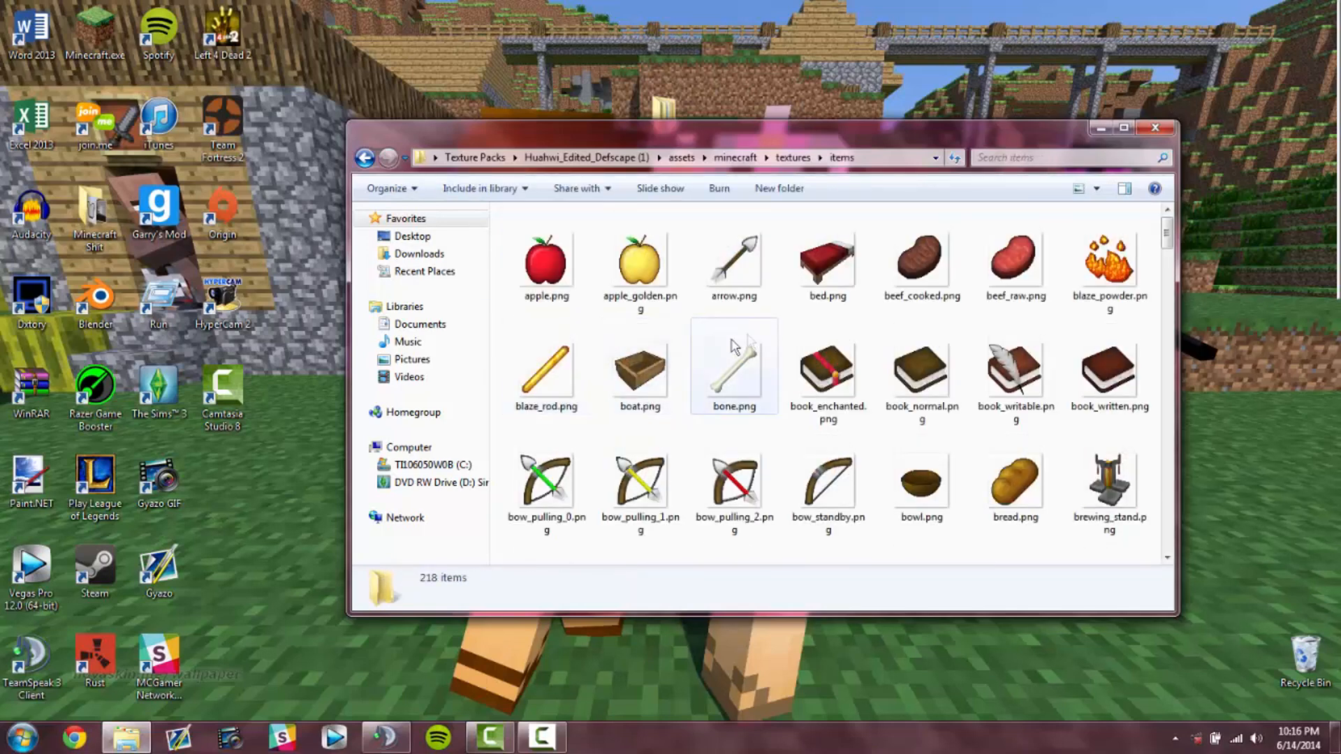
Step: Copy apple_golden.png from the Huahwi_Edited_Defscape (1) items folder
click(641, 280)
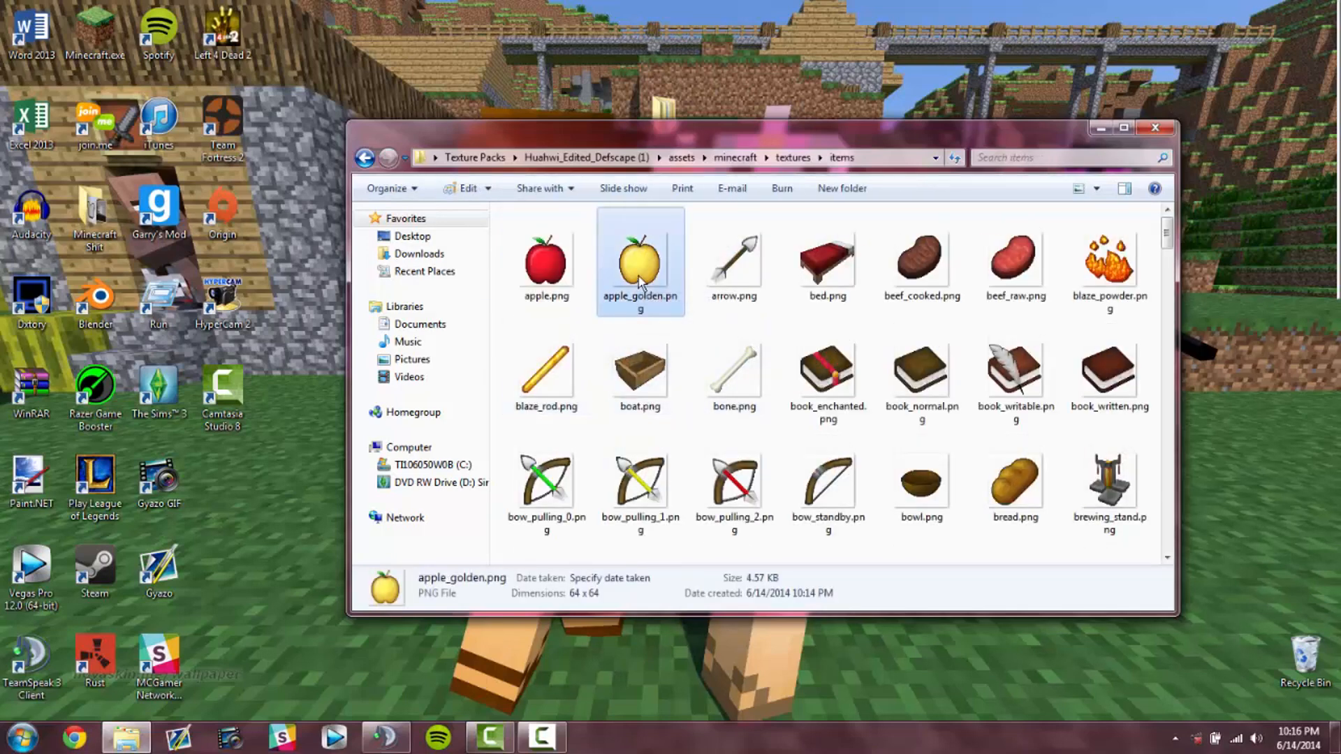
right_click(640, 282)
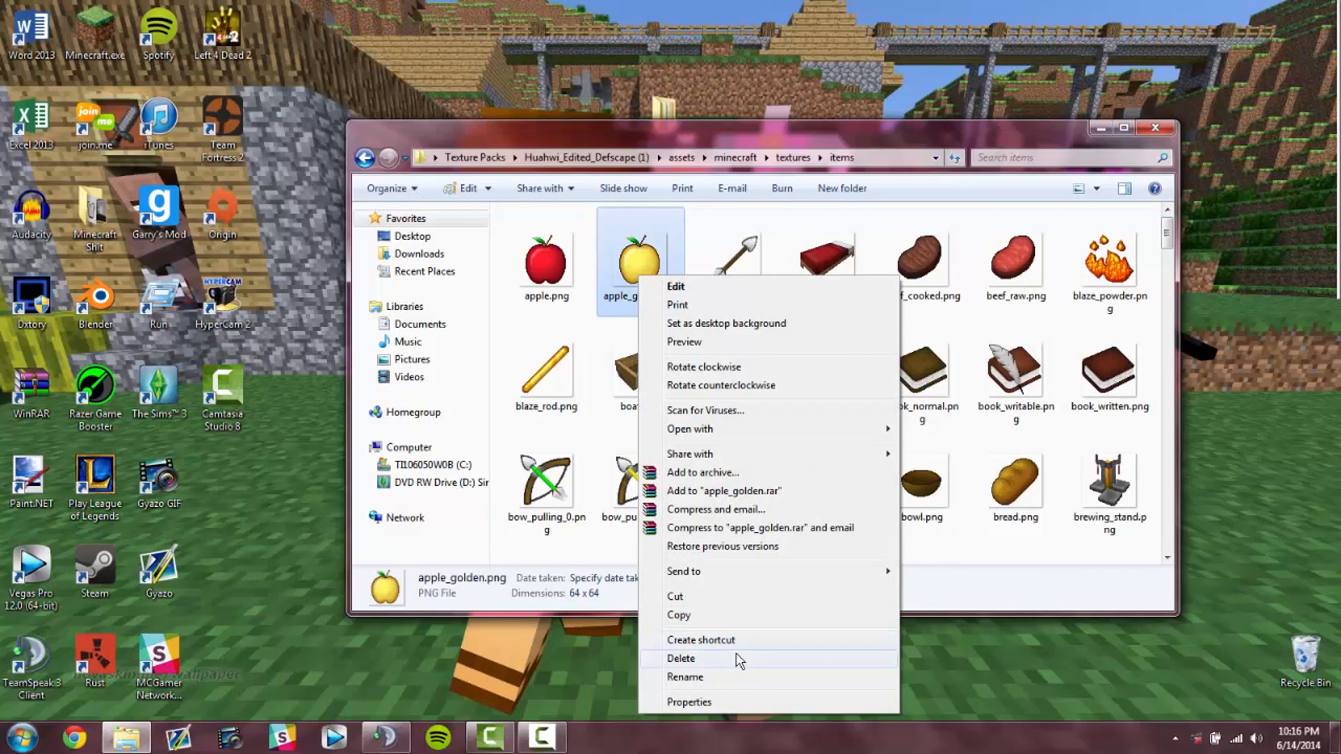
click(729, 616)
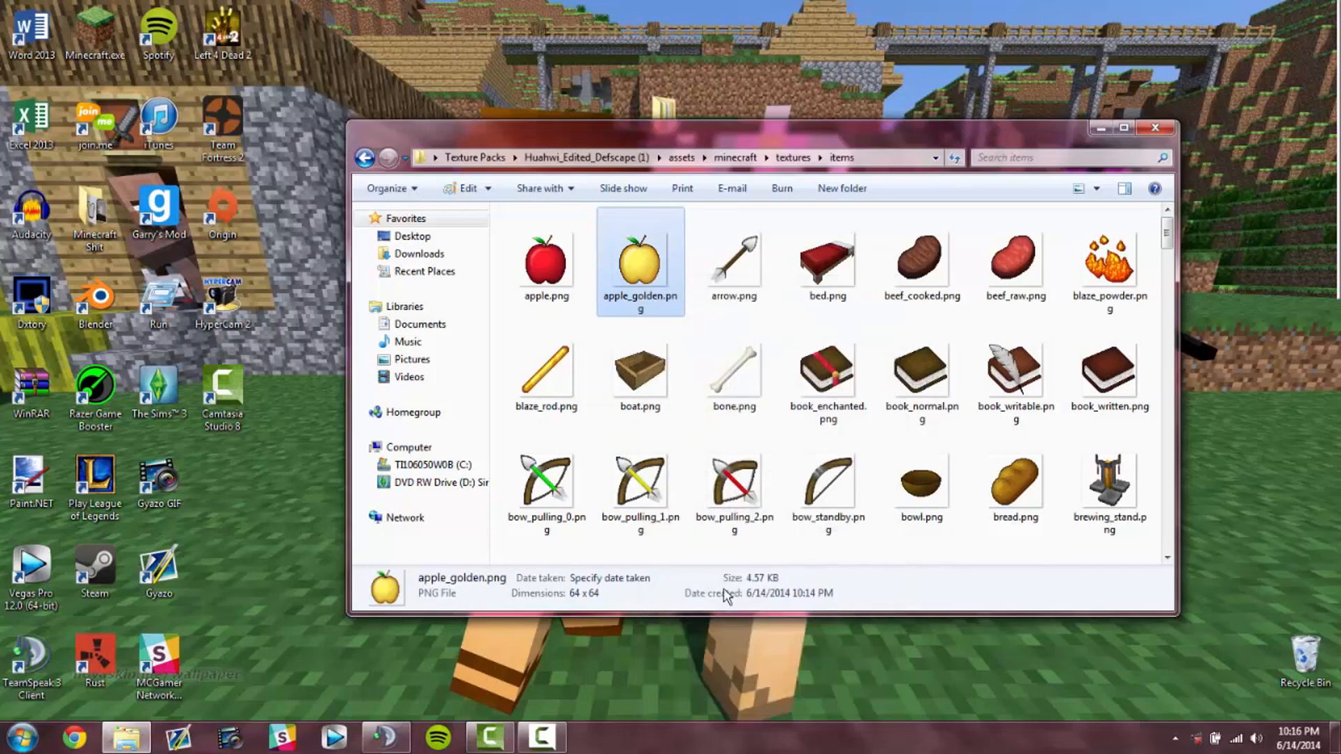
Step: Return to Texture Packs and open the items folder inside Base.zip, under assets, minecraft and textures
click(365, 165)
click(366, 166)
click(366, 165)
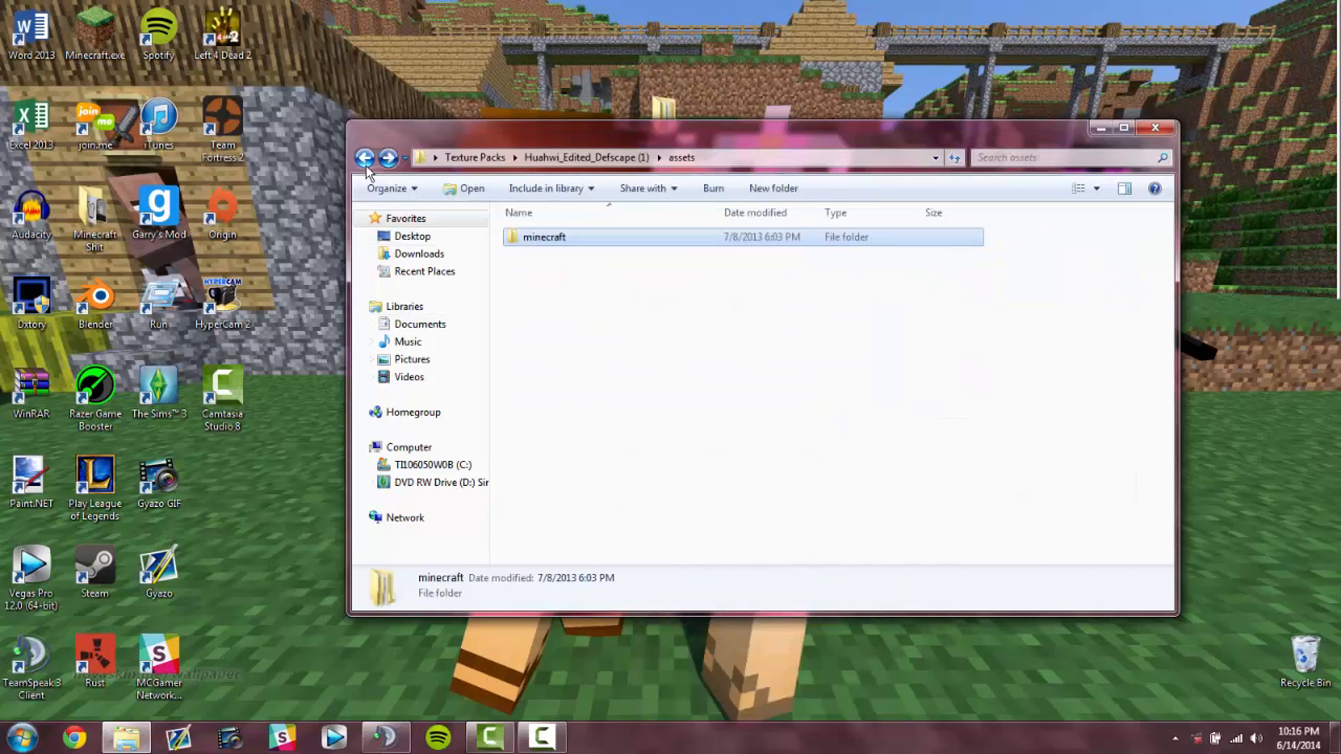
click(473, 158)
click(549, 278)
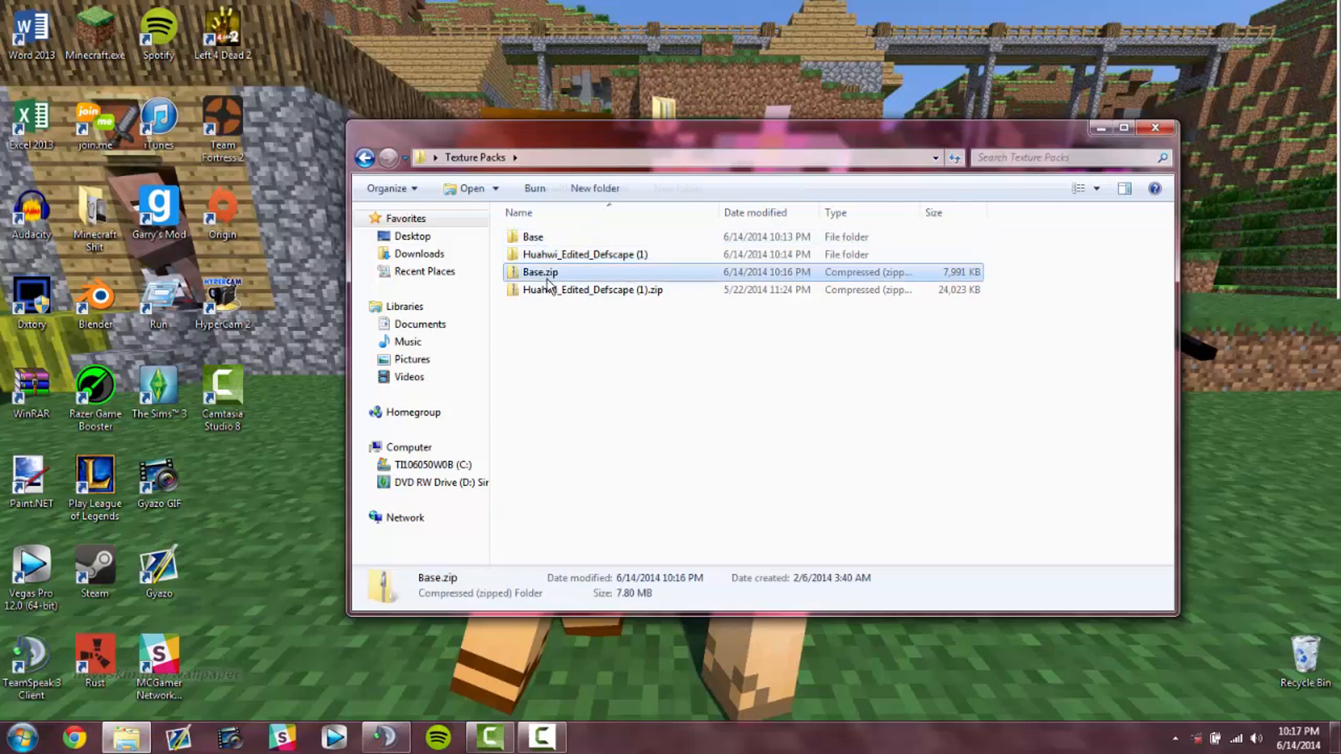
double_click(548, 274)
double_click(542, 237)
double_click(545, 238)
double_click(542, 255)
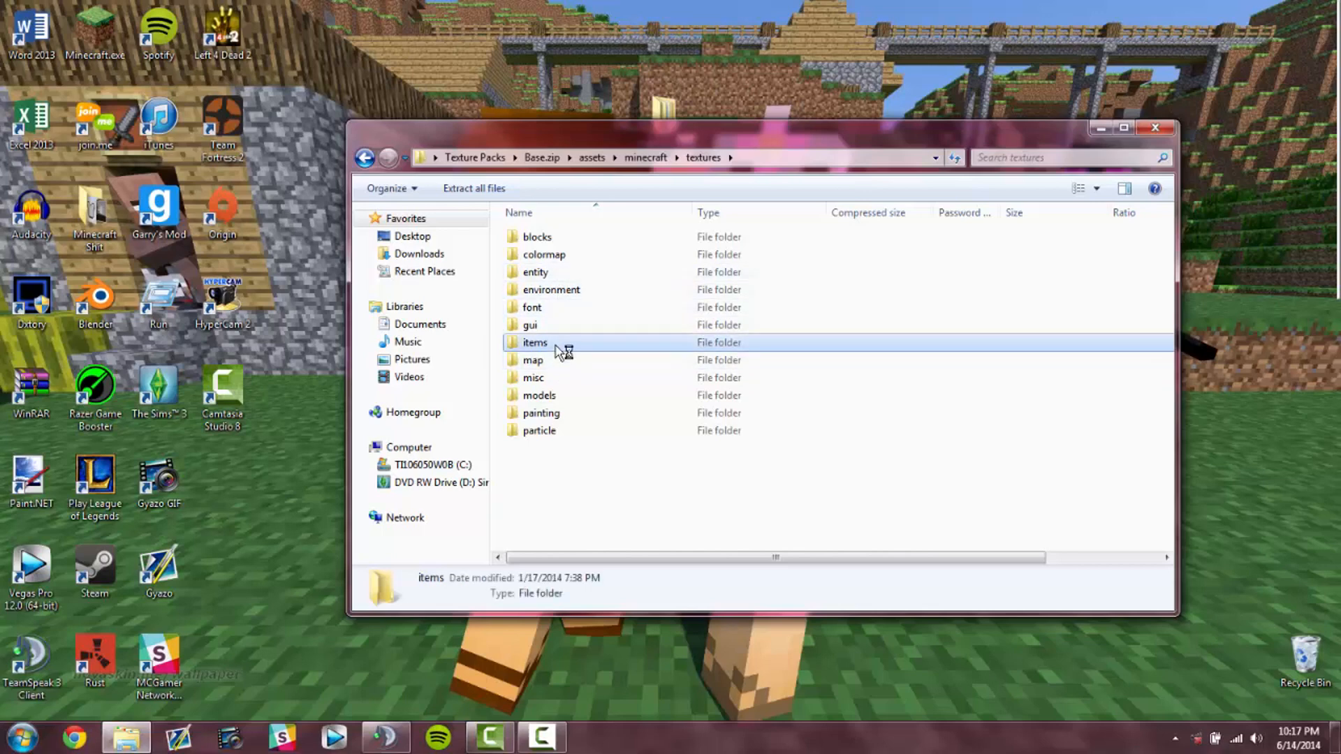
double_click(561, 344)
Step: Paste the copied apple_golden.png into the items folder of Base.zip, over the existing texture
right_click(681, 378)
click(734, 456)
click(612, 316)
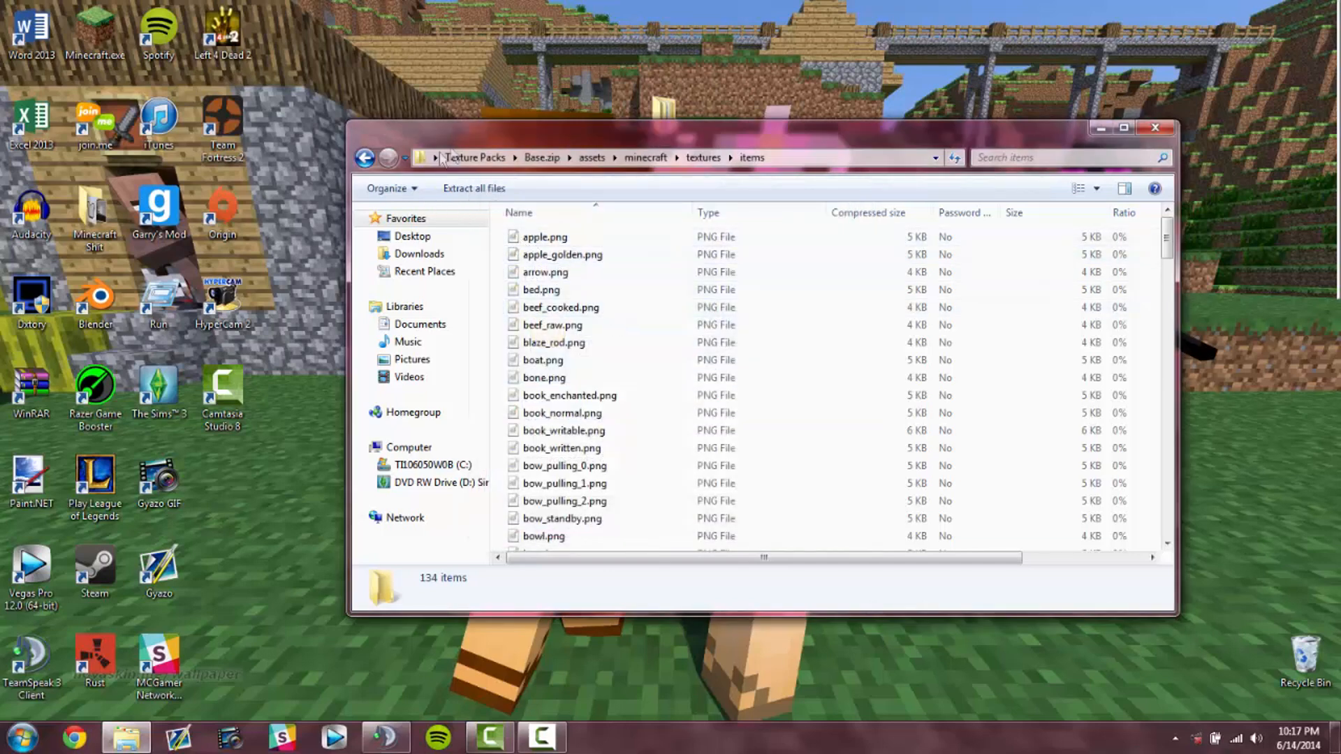
Step: Go back to Texture Packs and open the gui folder of the extracted Base pack, under assets, minecraft and textures
click(469, 159)
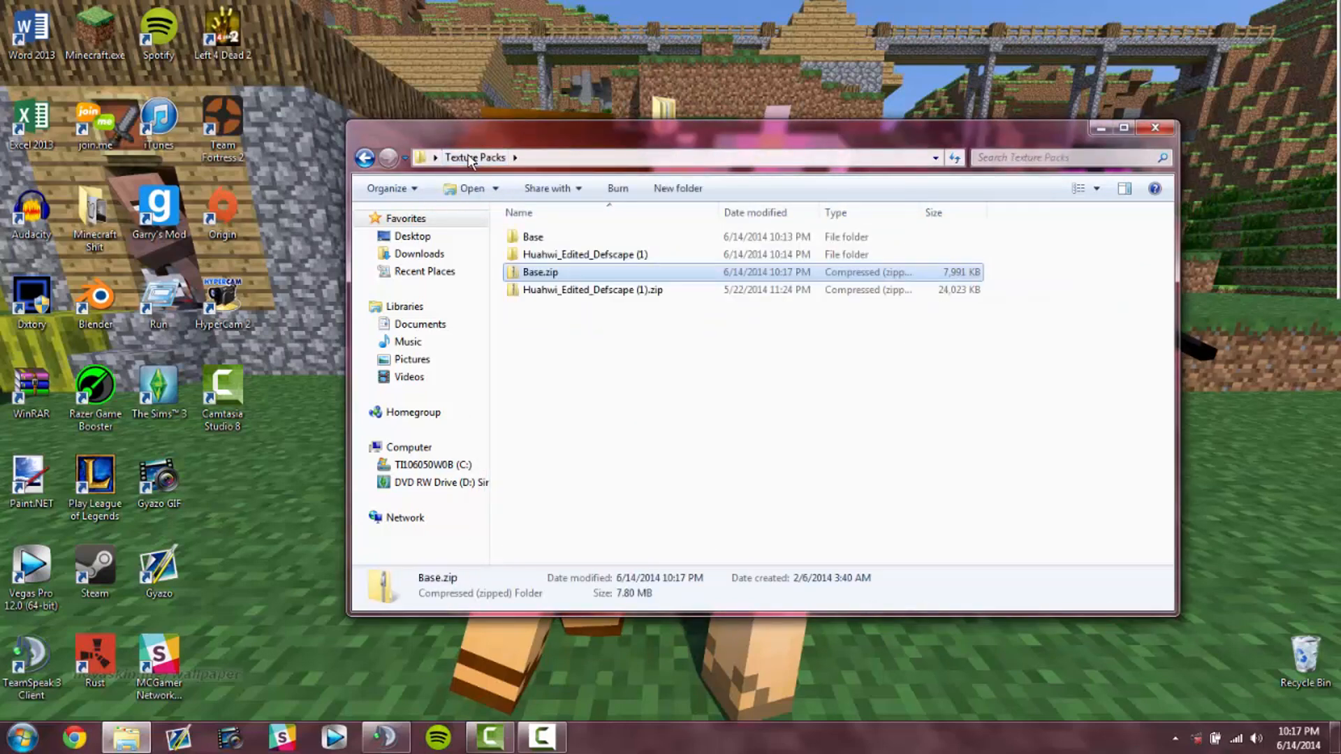
double_click(529, 241)
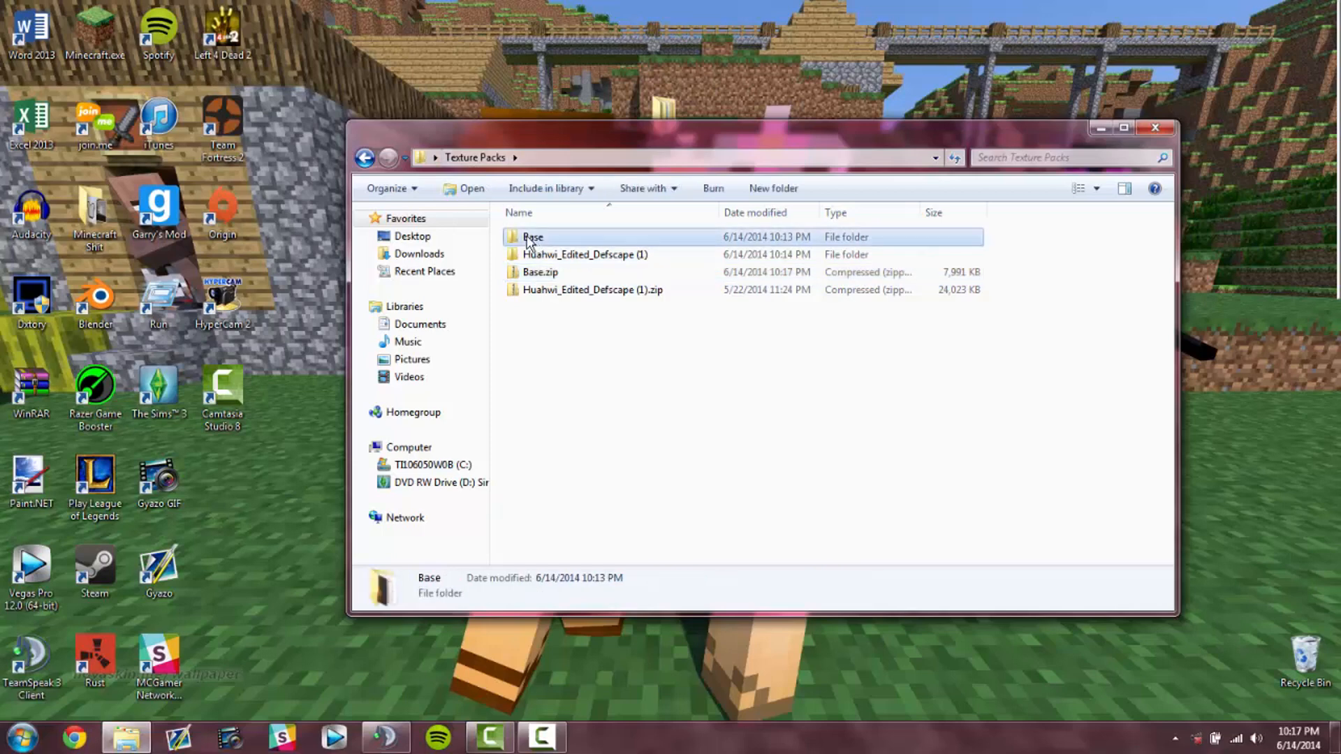
click(364, 158)
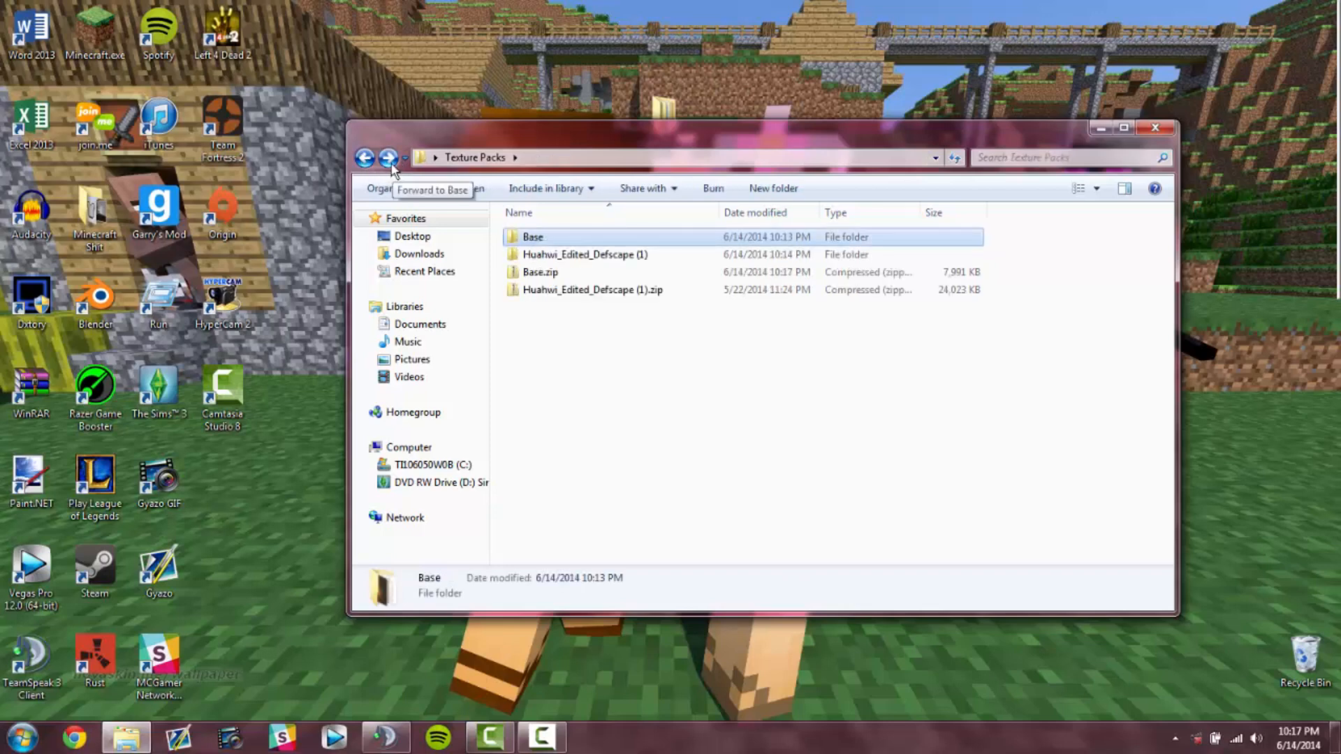
click(388, 158)
double_click(549, 240)
double_click(552, 240)
double_click(555, 262)
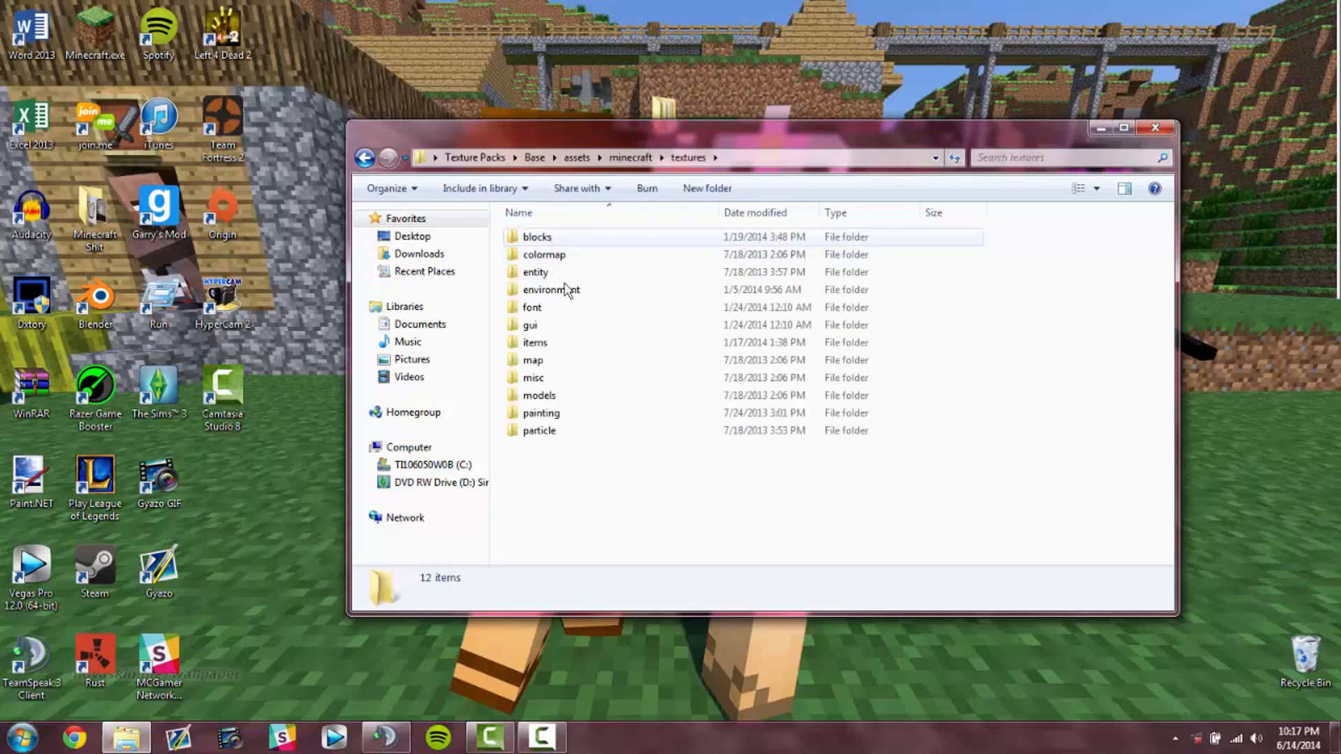
double_click(559, 326)
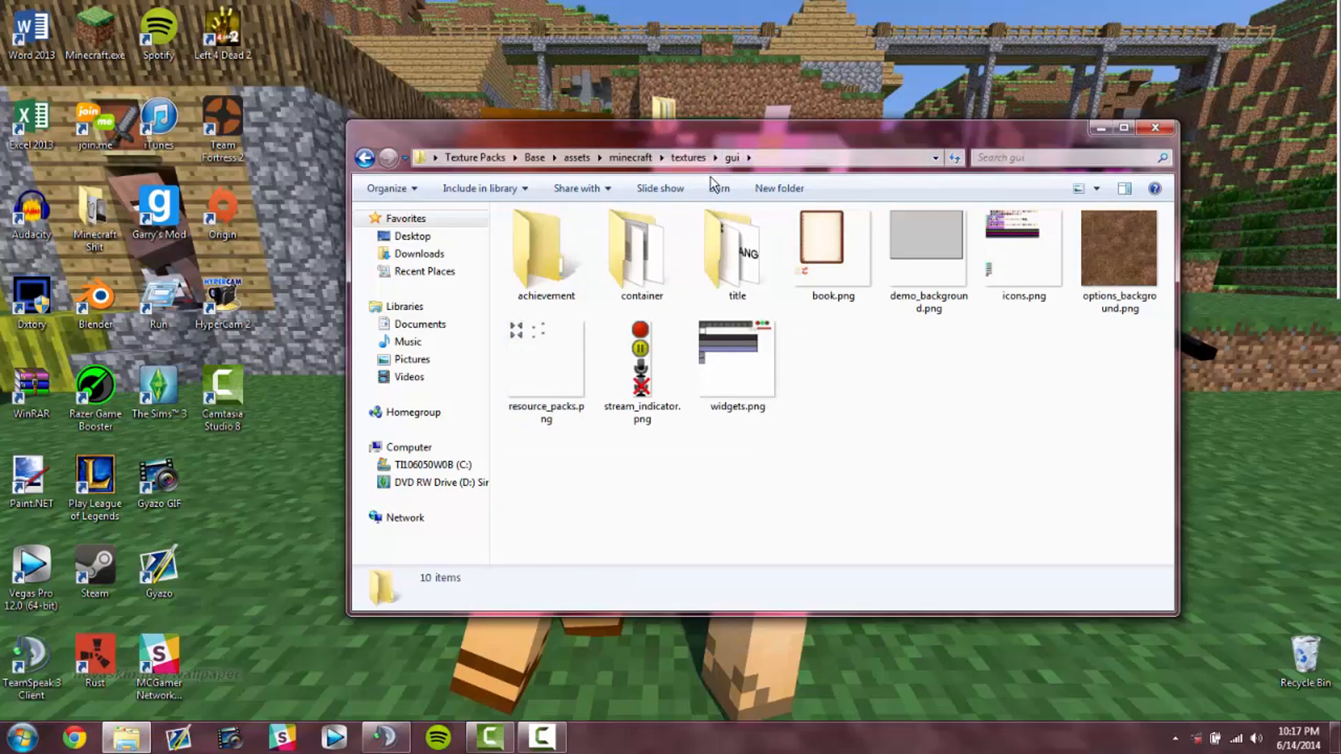
Step: Reopen the gui folder, look over the interface textures in its container subfolder and return to gui
mouse_move(647, 256)
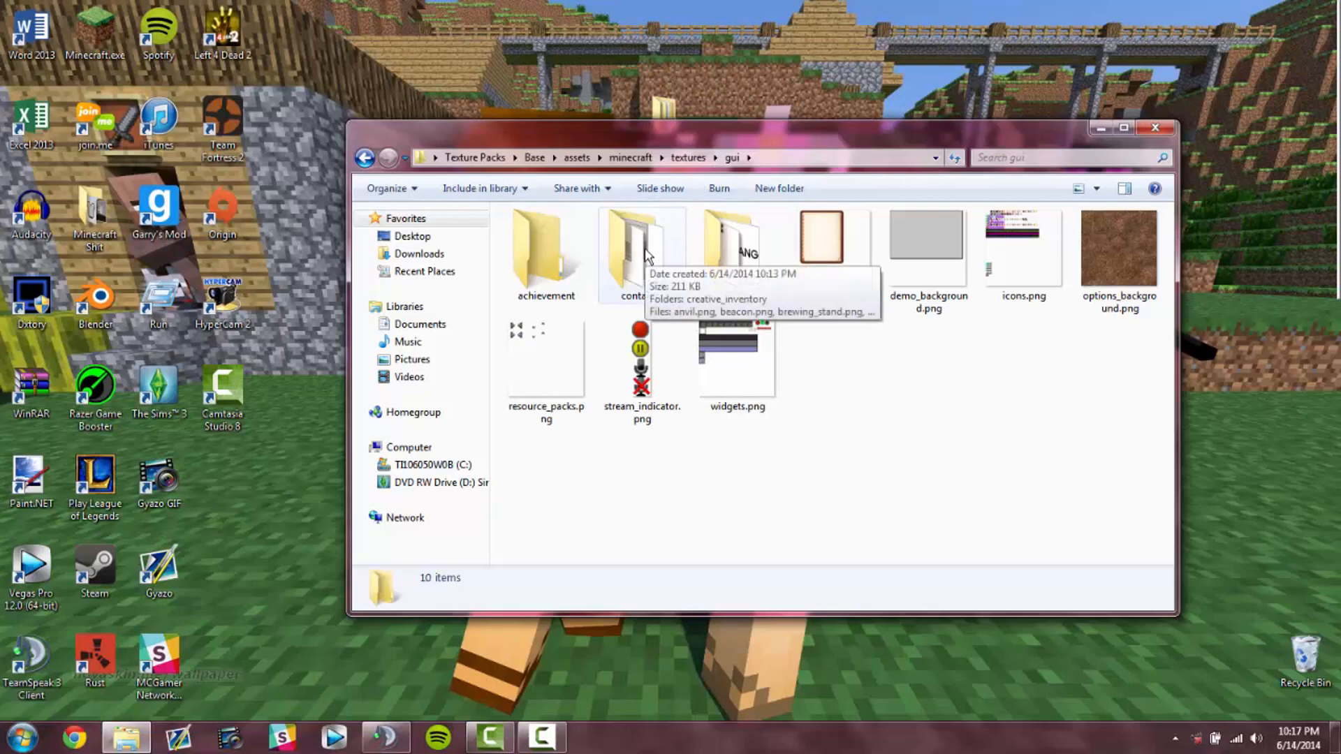
click(690, 158)
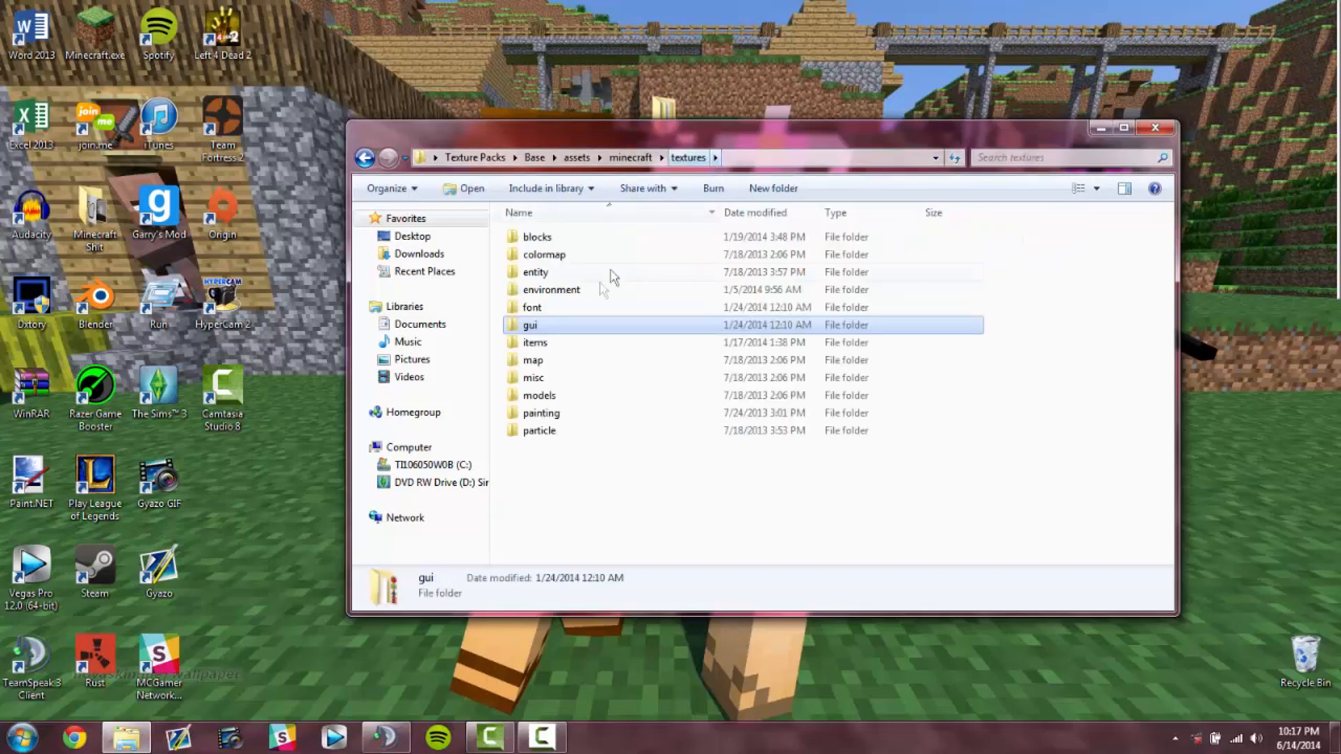
double_click(592, 327)
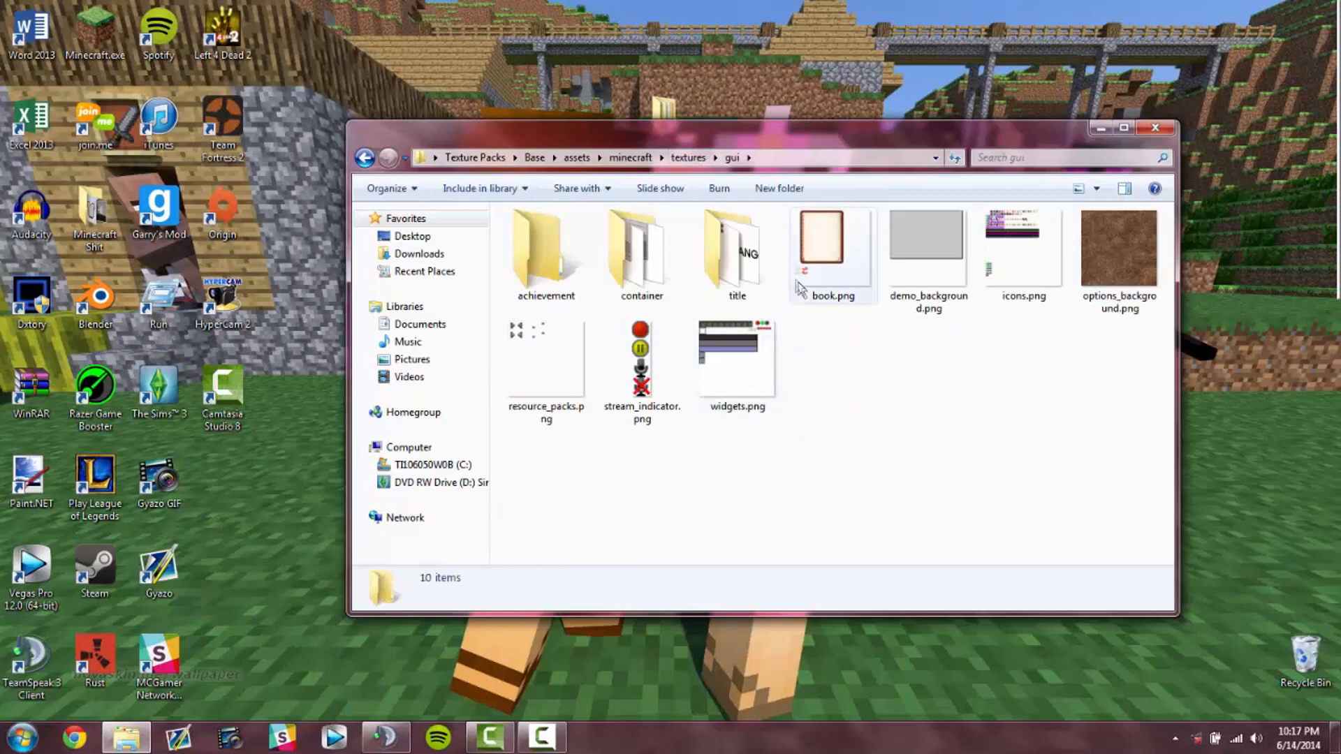
double_click(642, 252)
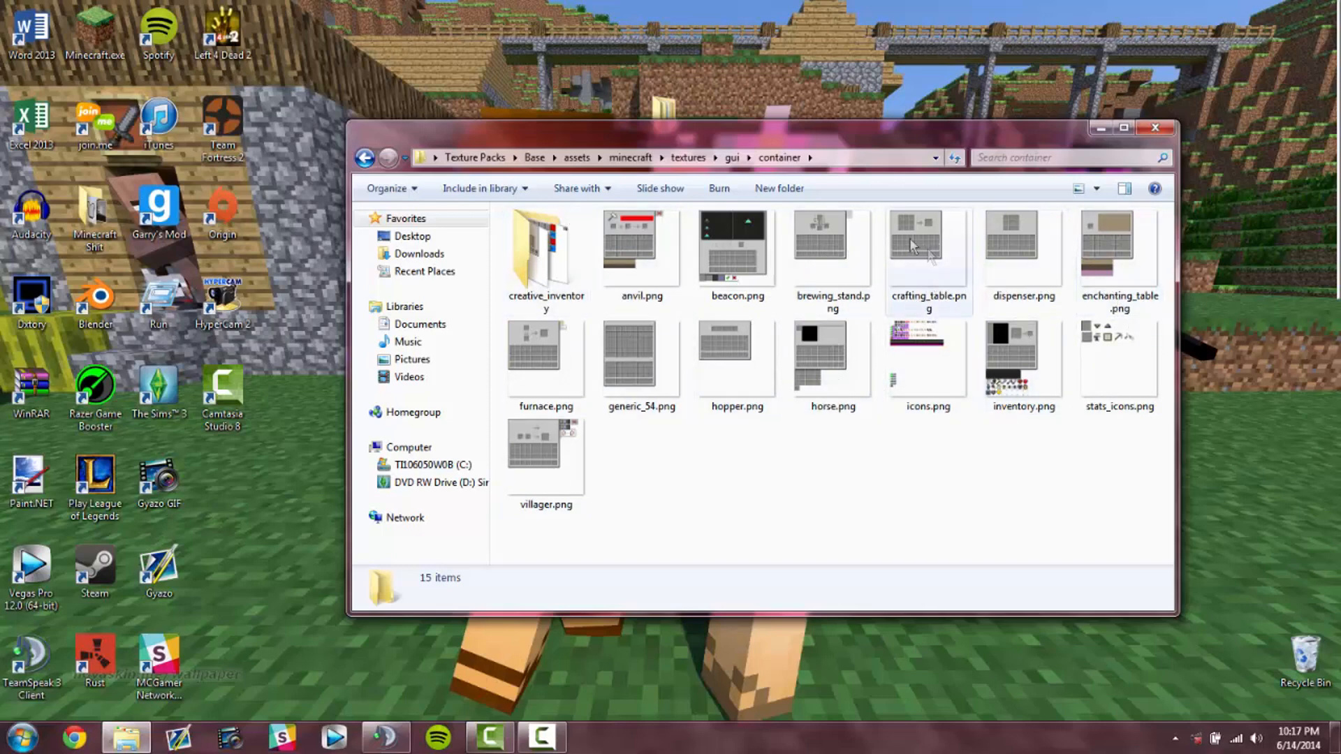
click(365, 158)
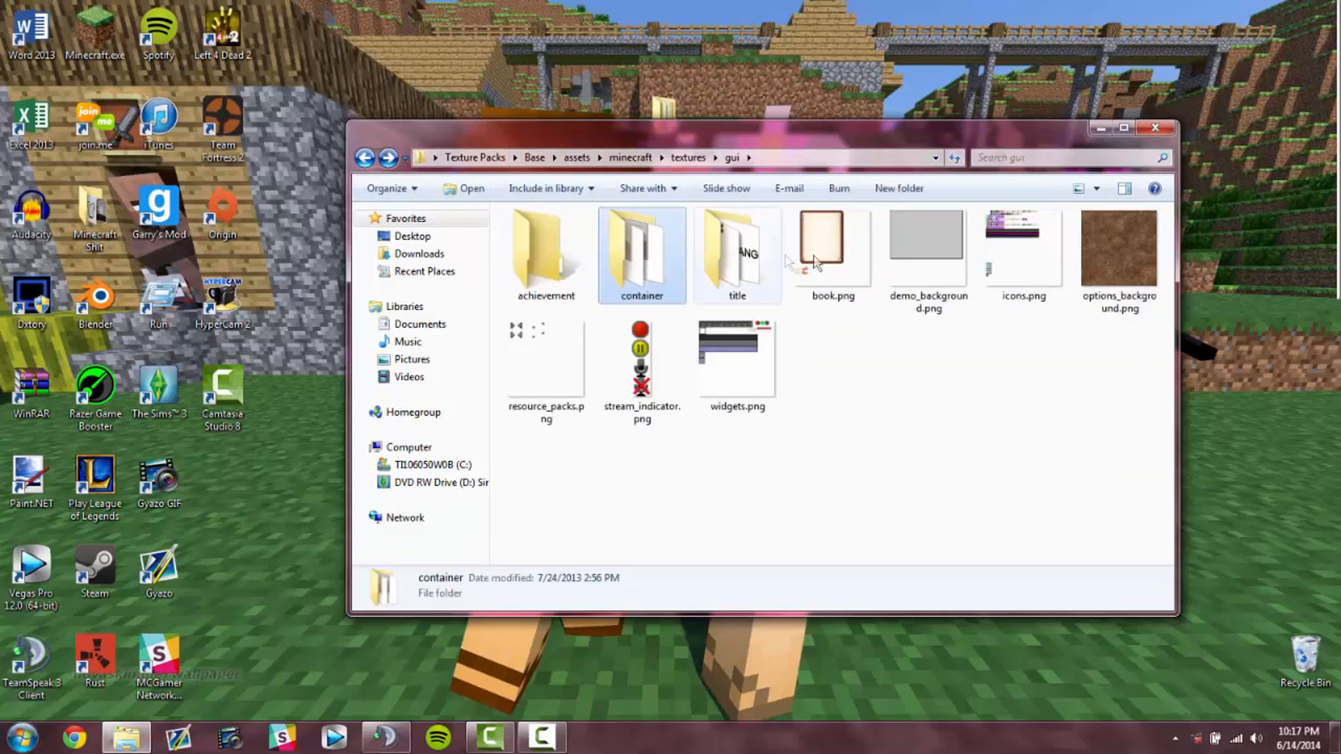
Step: Open icons.png from the extracted Base pack's gui folder in Paint.NET
click(996, 261)
right_click(992, 254)
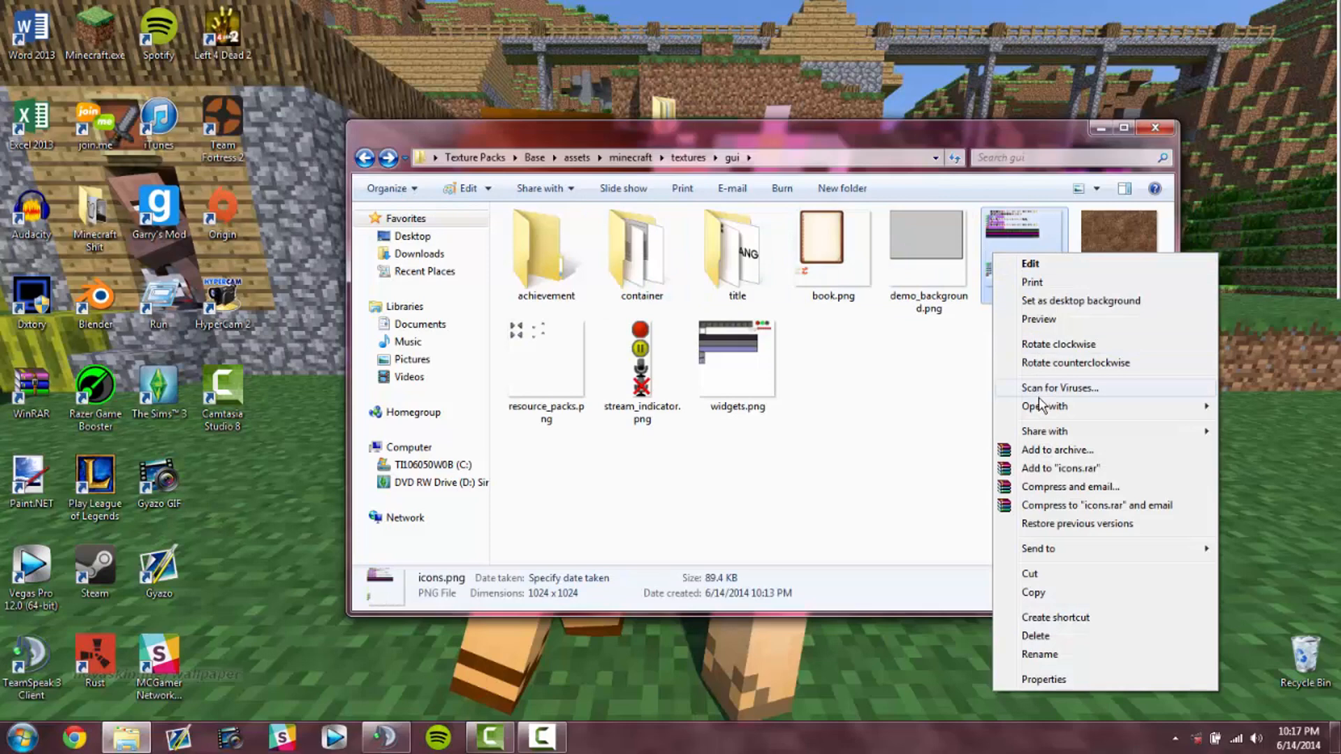
mouse_move(1036, 411)
click(901, 444)
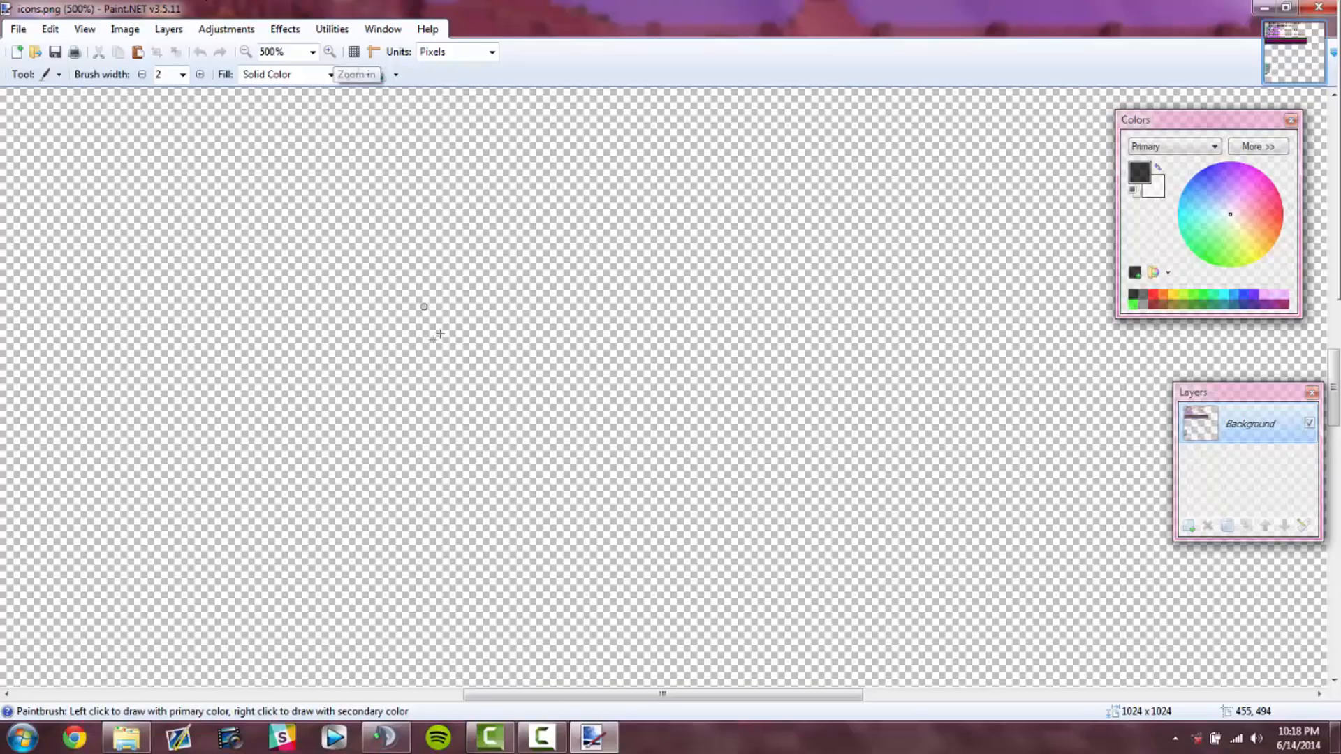
Step: Examine the heart, armor, hunger and experience bar icons across the icons.png sheet
scroll(433, 328, up, 10)
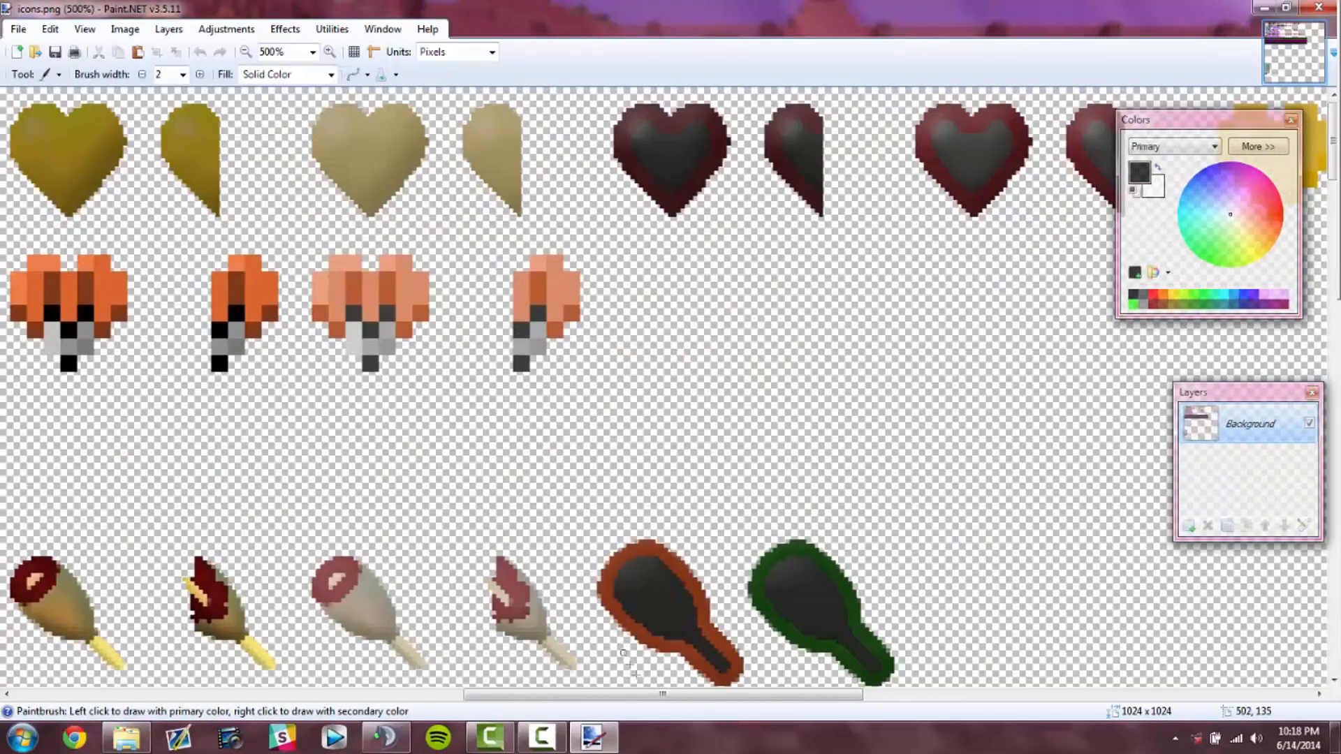
drag(644, 694, 272, 681)
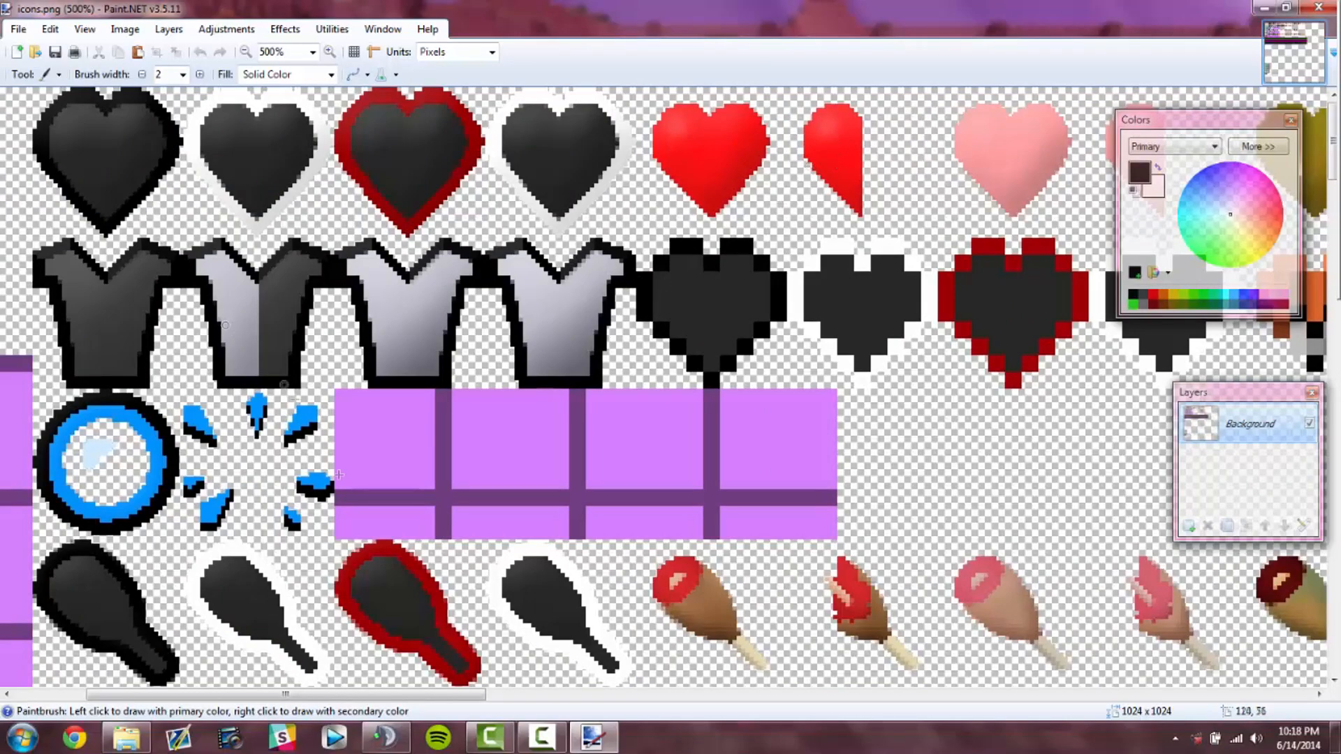
scroll(143, 445, down, 4)
scroll(140, 448, down, 1)
scroll(140, 446, up, 1)
scroll(140, 444, down, 2)
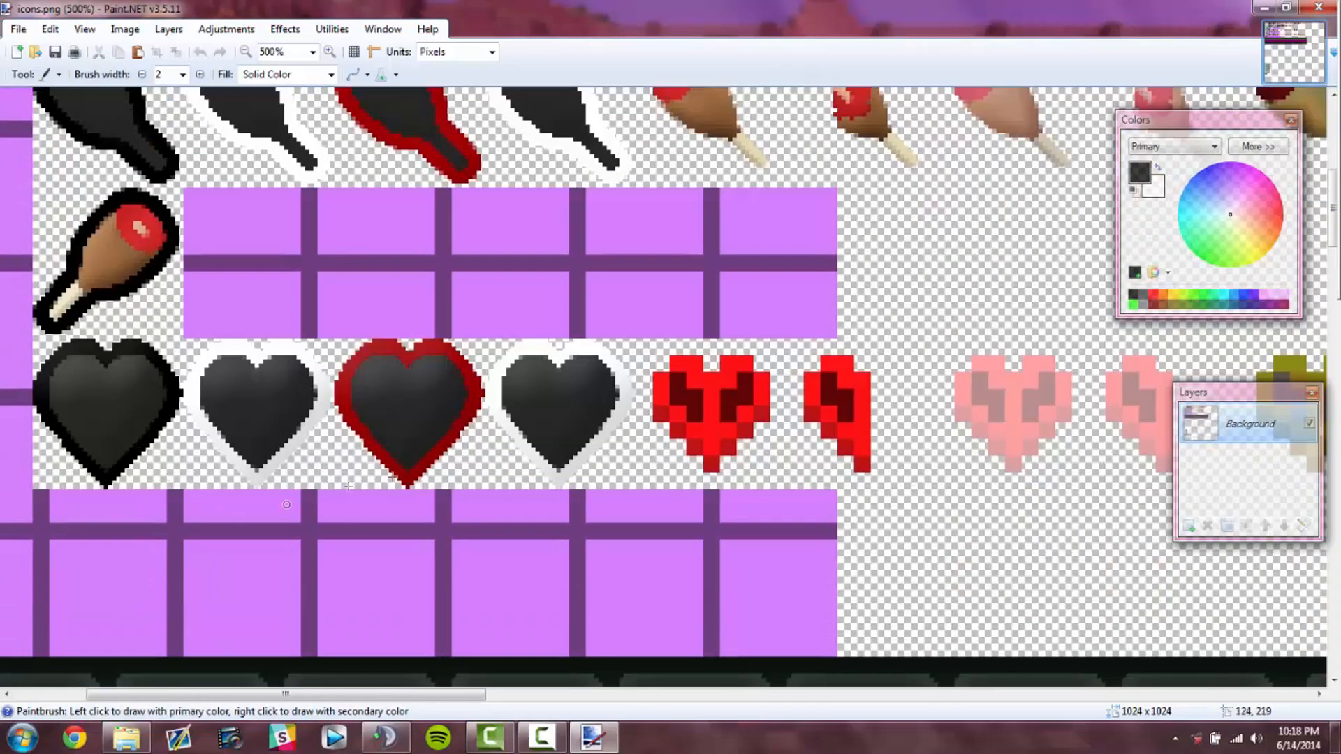
scroll(377, 482, down, 3)
scroll(387, 222, down, 4)
scroll(376, 222, up, 4)
scroll(587, 181, down, 5)
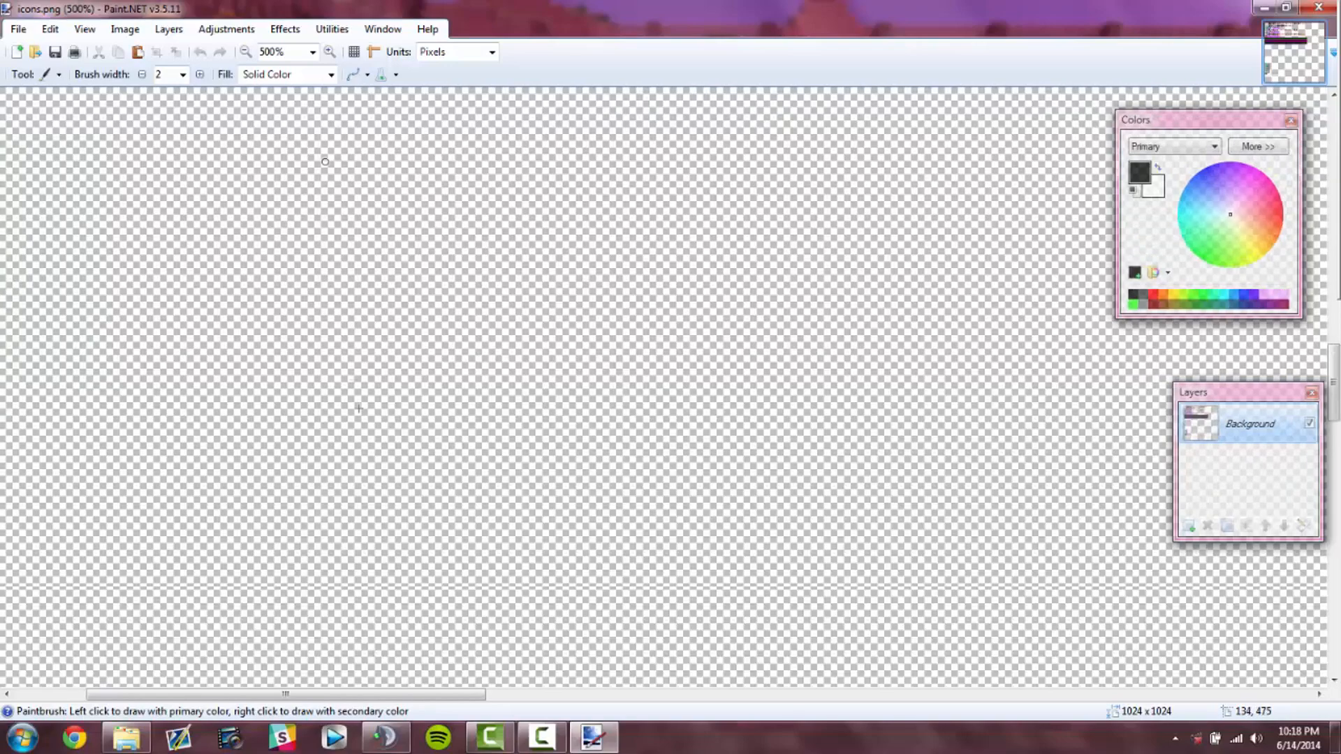
drag(399, 694, 40, 660)
scroll(112, 591, up, 2)
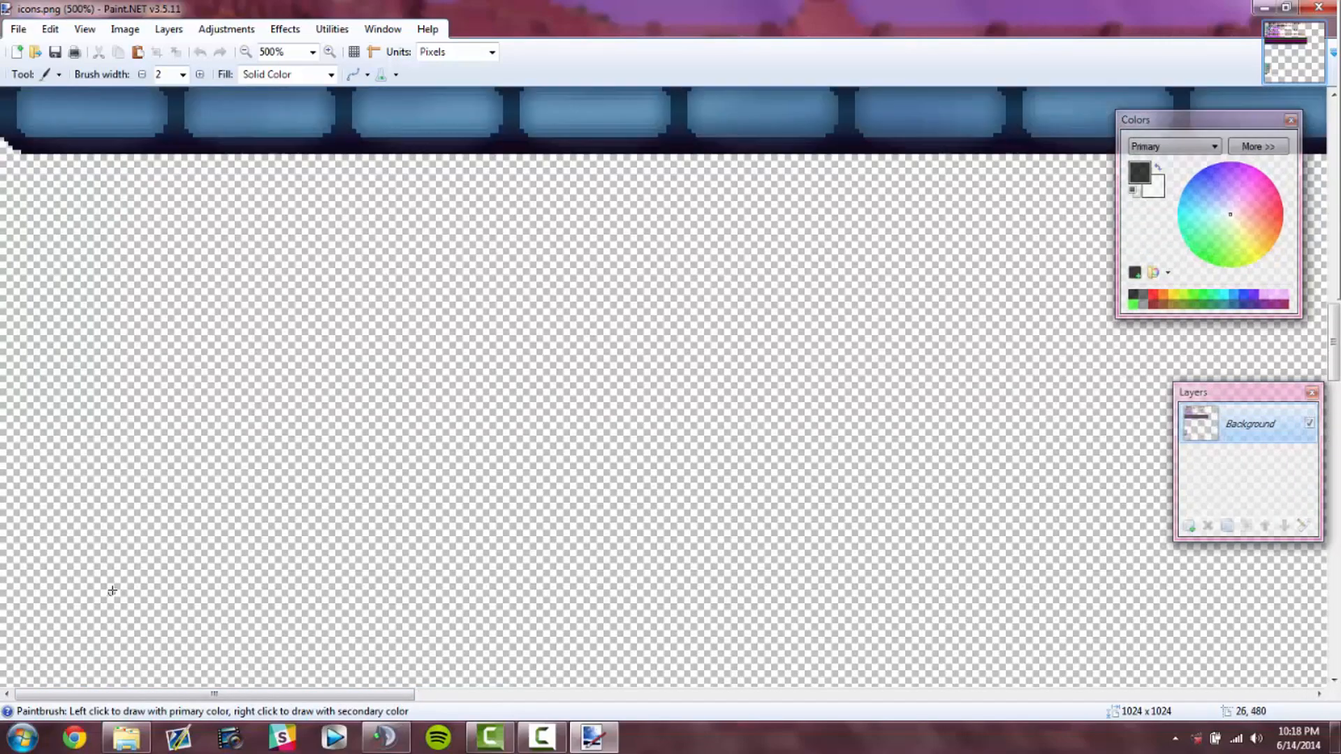
scroll(112, 591, up, 6)
scroll(183, 424, up, 1)
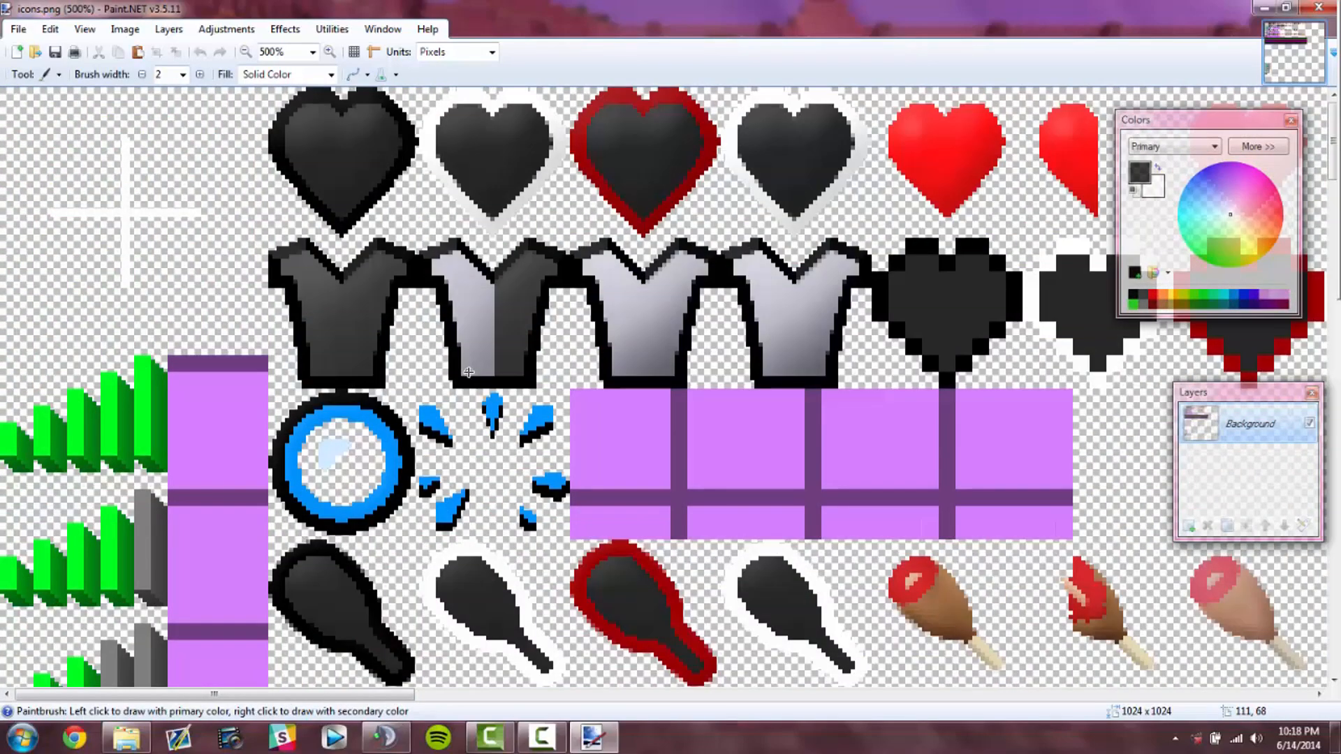
Step: Move the Colors window aside, choose yellow and draw pixels with the Pencil at the top notch of the full red heart
drag(1165, 122, 1183, 164)
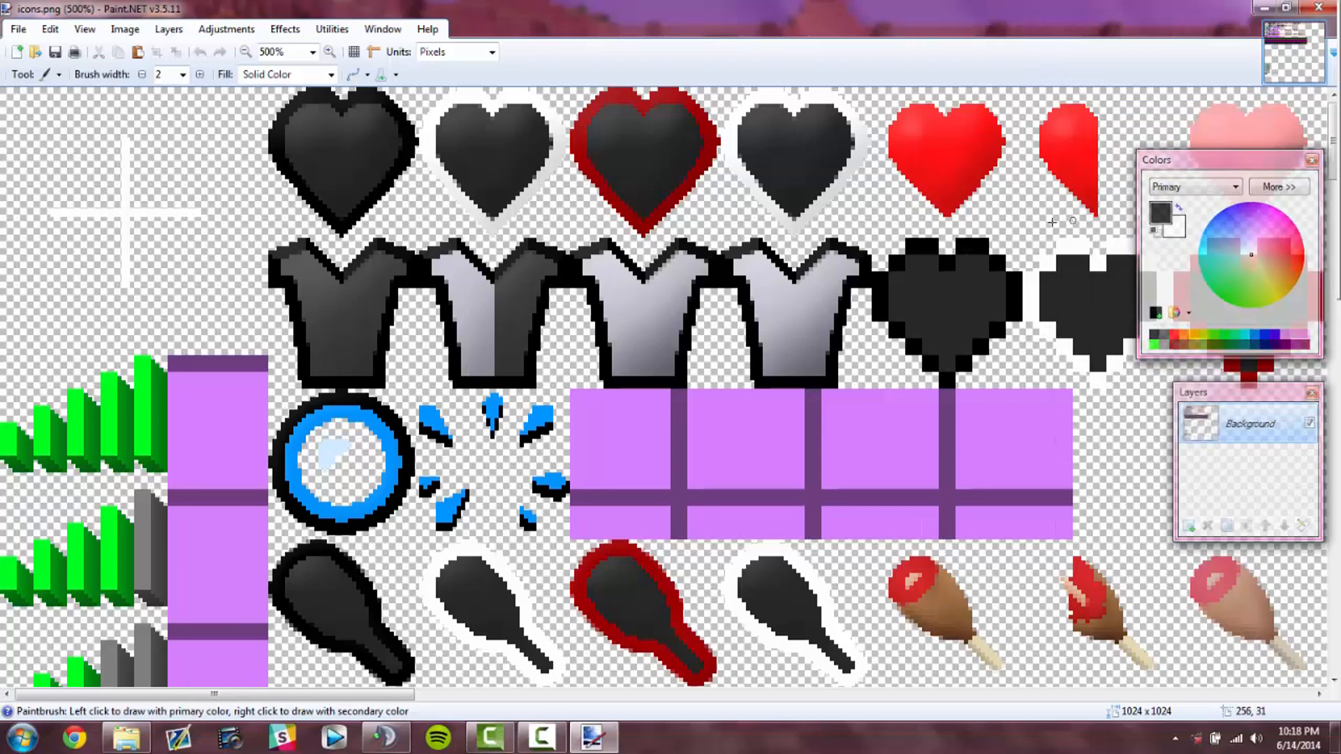
drag(320, 695, 397, 695)
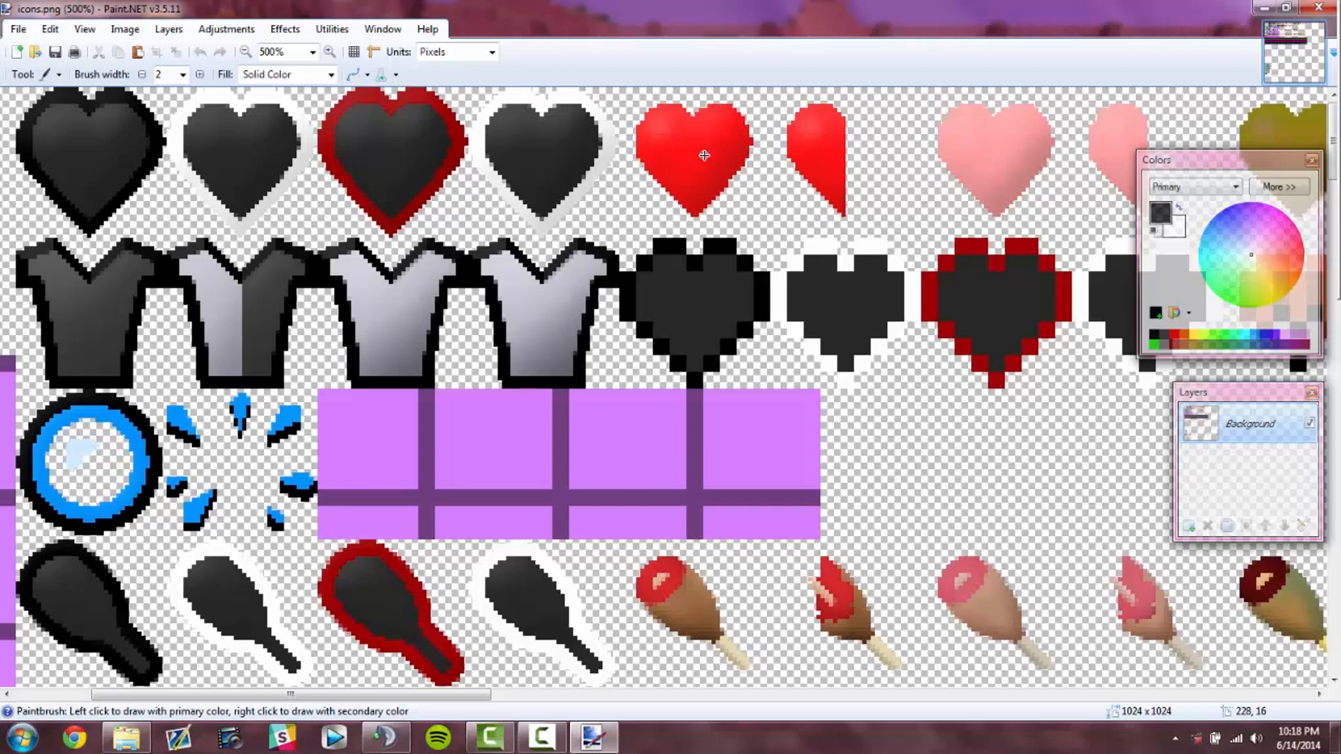
click(1273, 288)
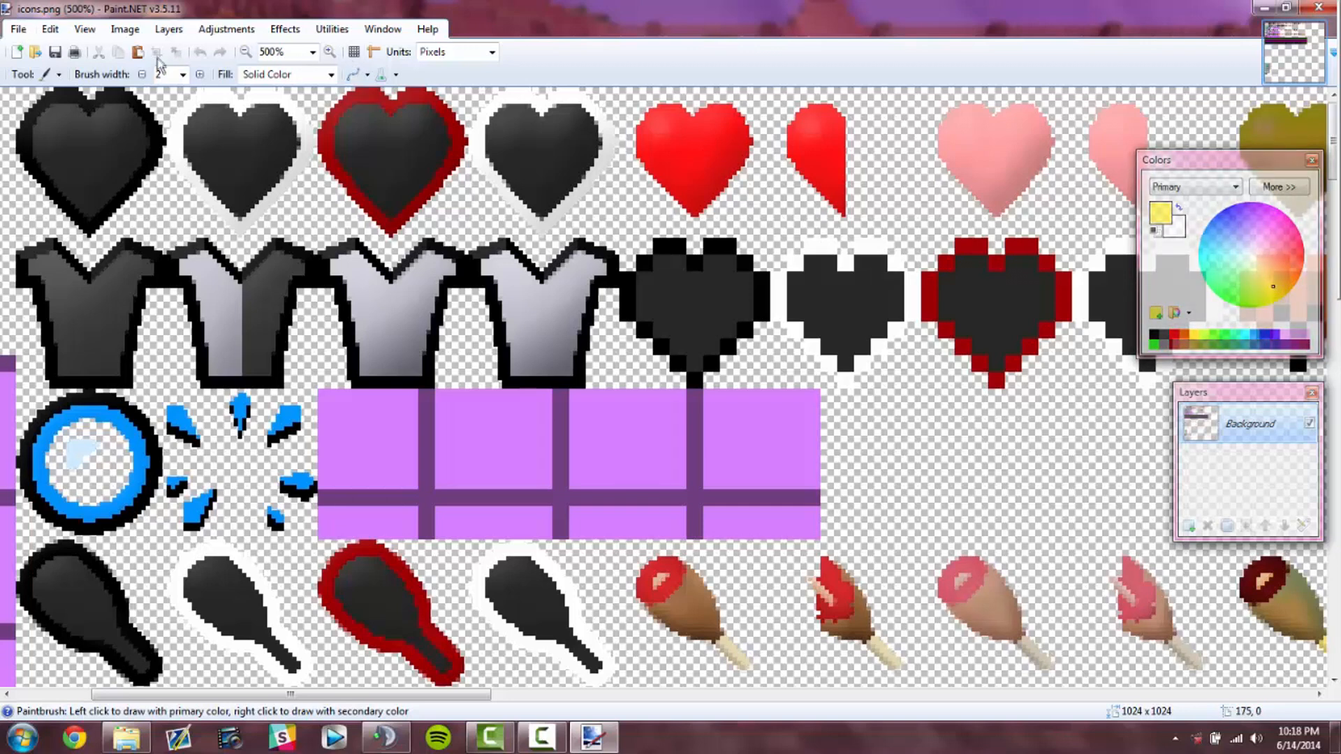
click(47, 77)
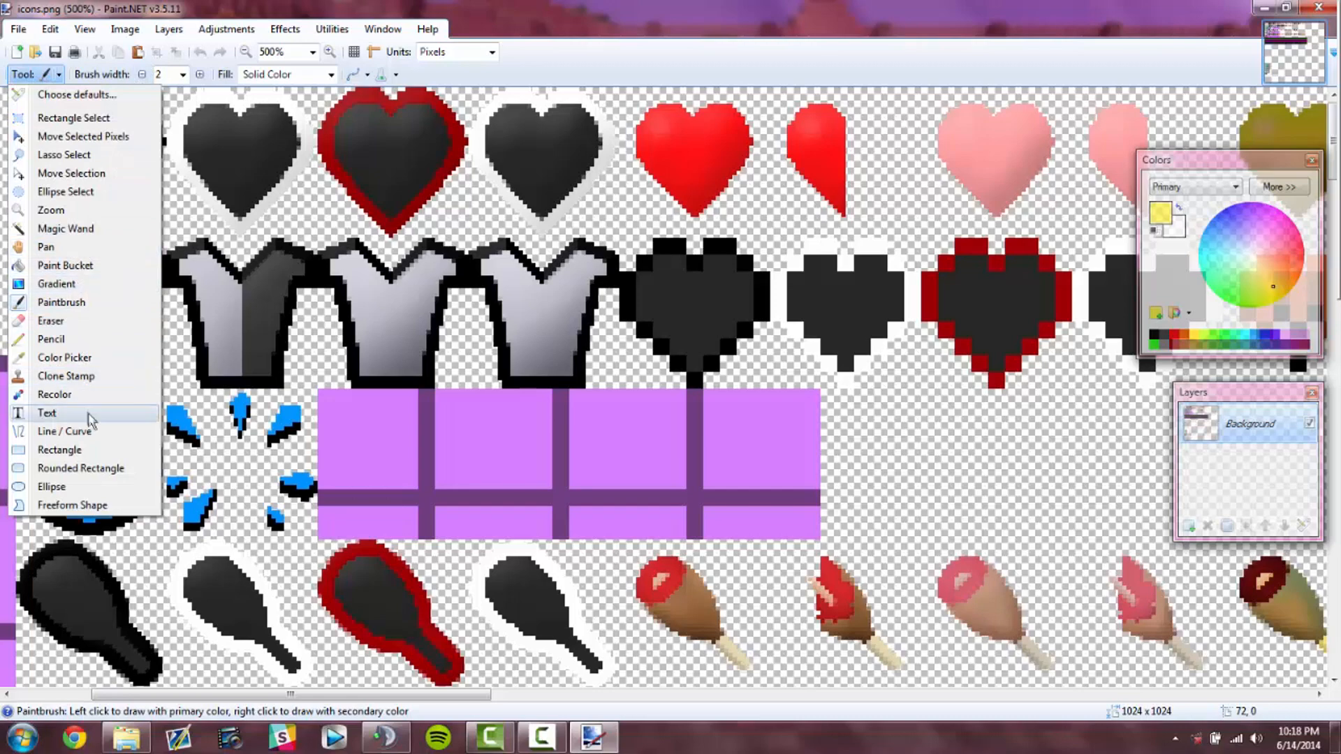
click(50, 339)
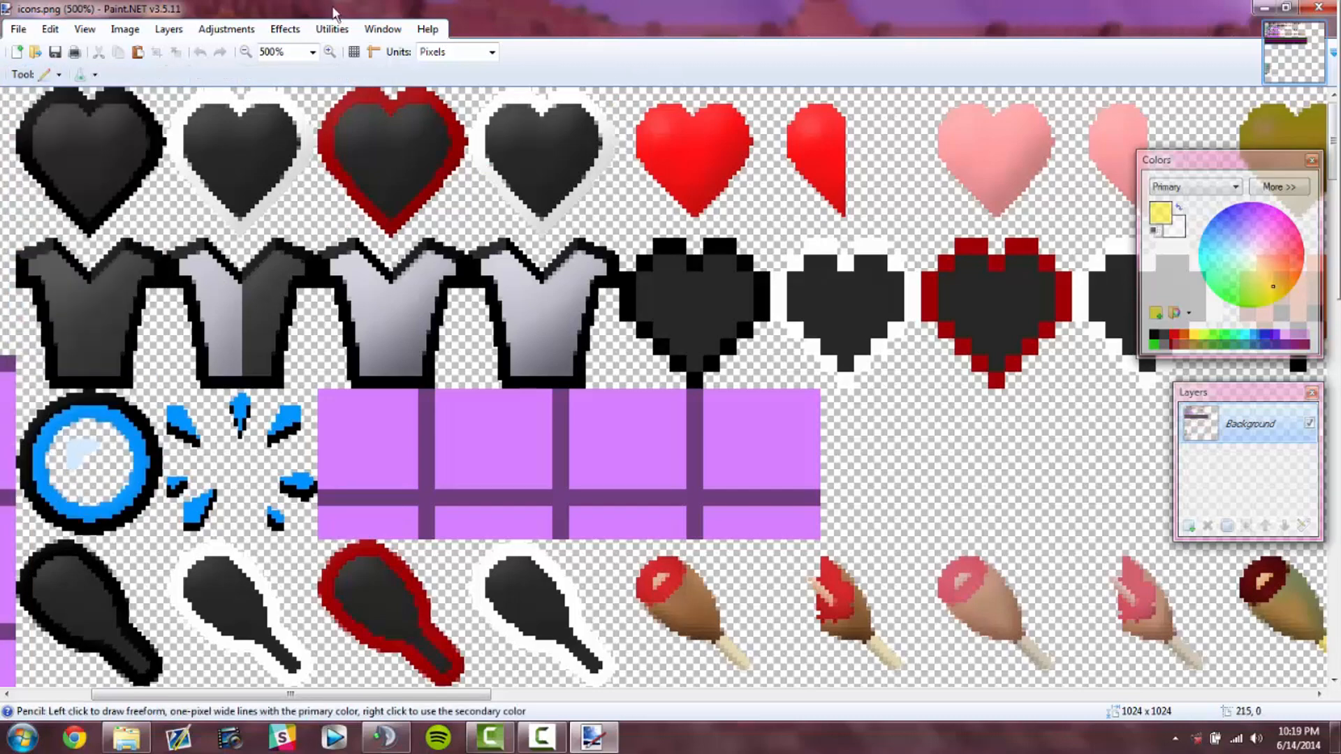
click(330, 52)
click(329, 51)
scroll(704, 180, up, 2)
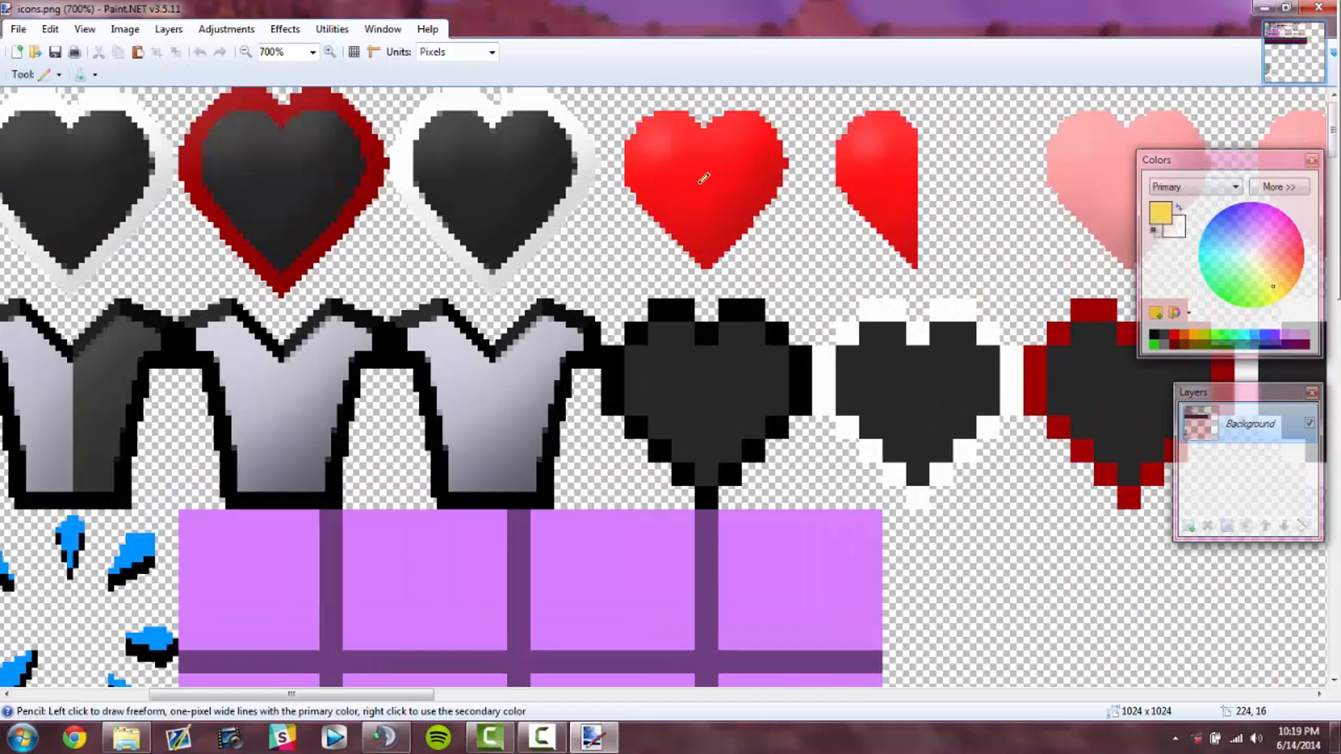
click(708, 124)
Step: Fill the full red heart with yellow using the Paint Bucket
click(56, 74)
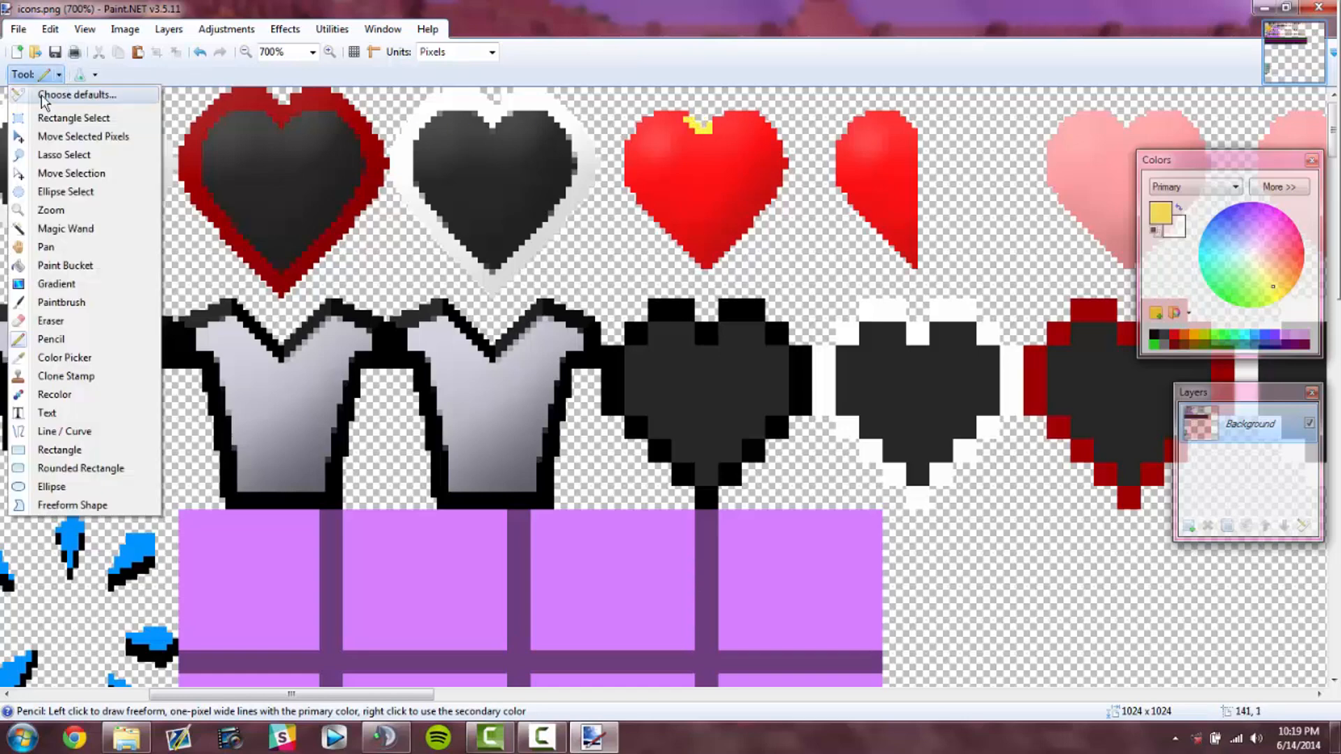
click(79, 266)
click(682, 187)
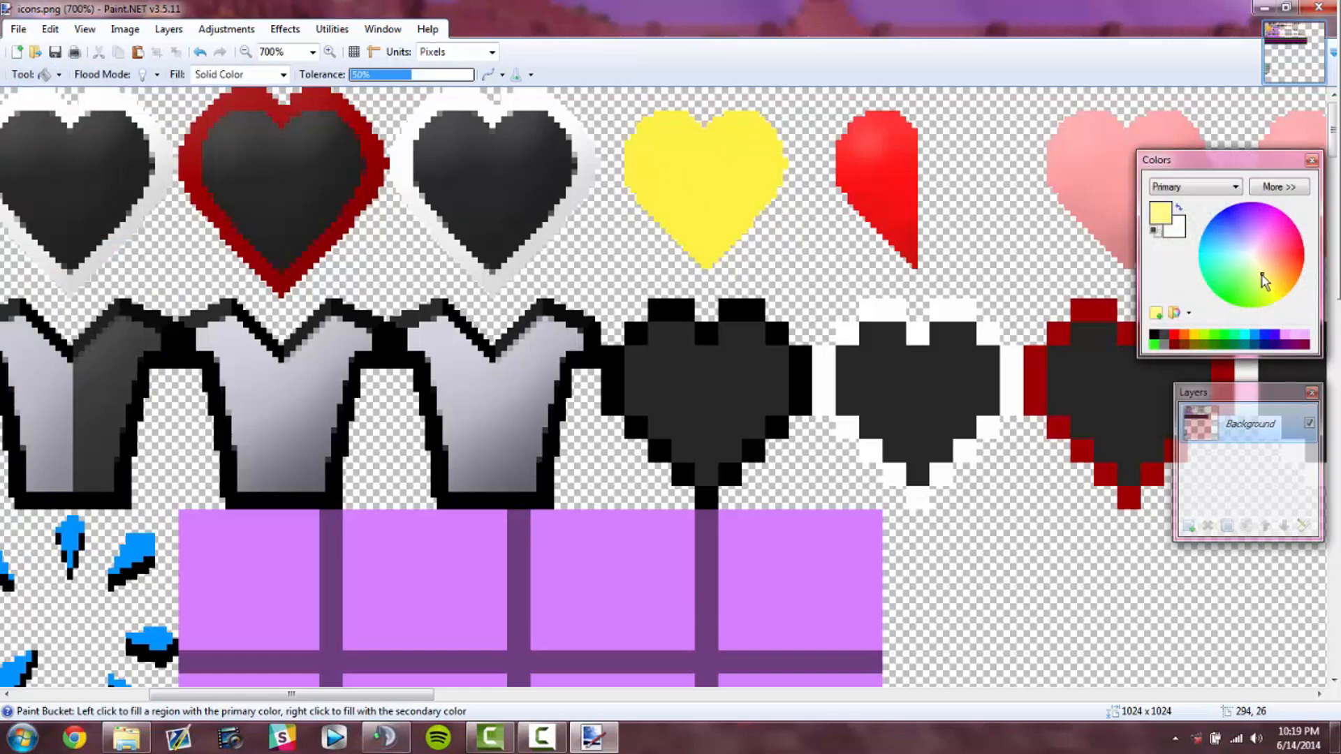
Step: Pencil a pale yellow highlight near the yellow heart's upper left and darker golden shading along its lower-right edge
click(60, 75)
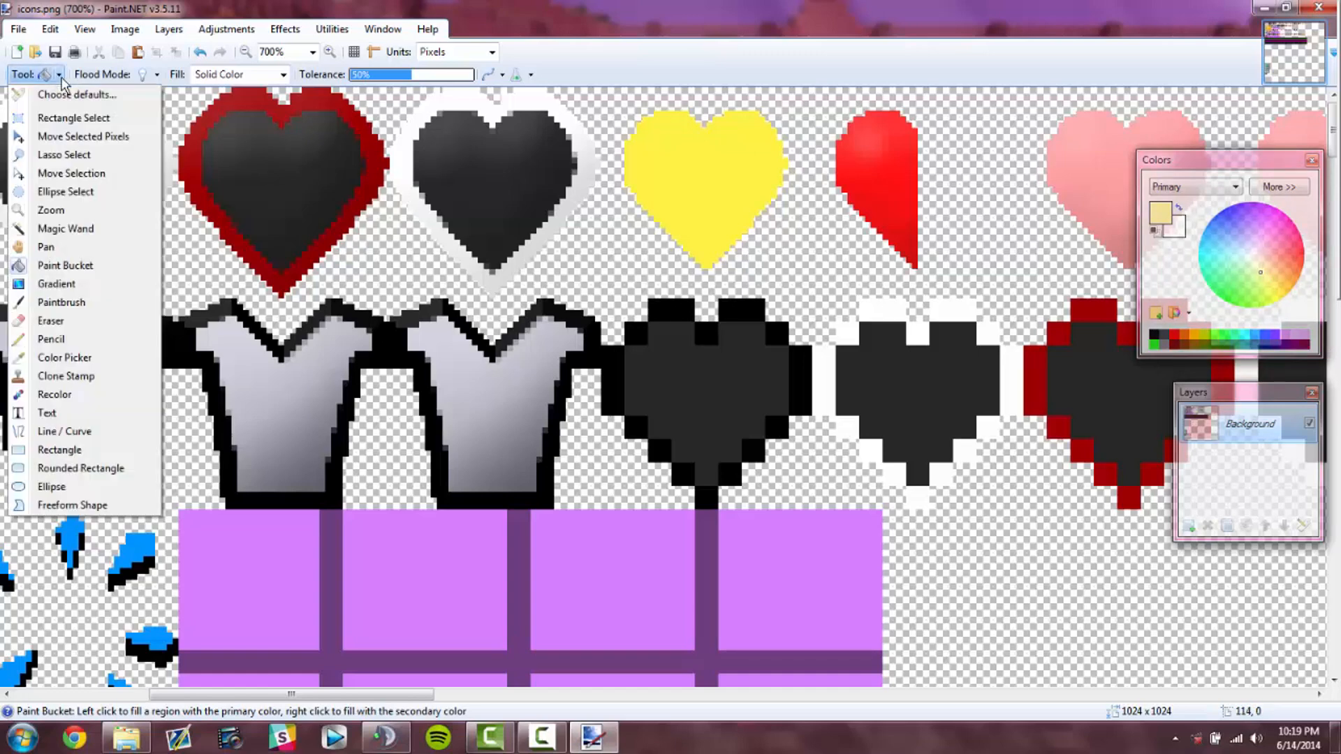
click(65, 340)
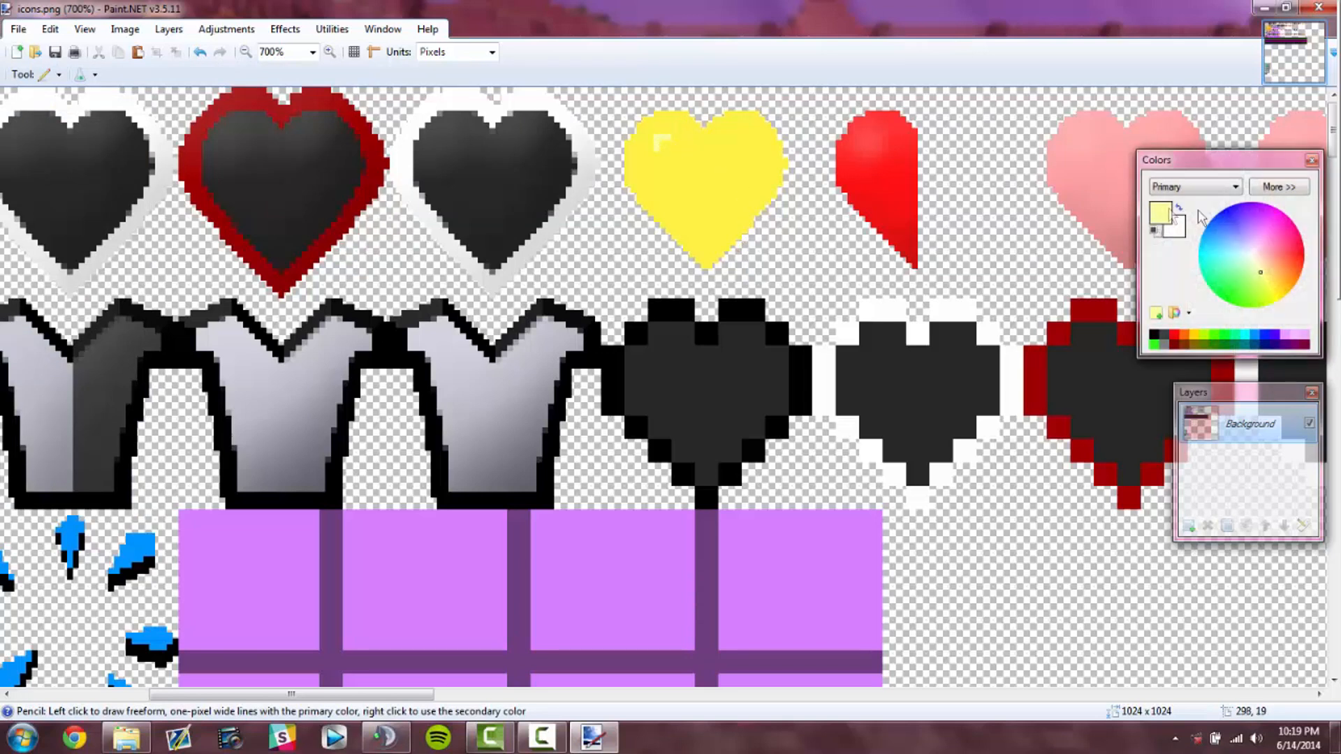
drag(1270, 292, 1291, 308)
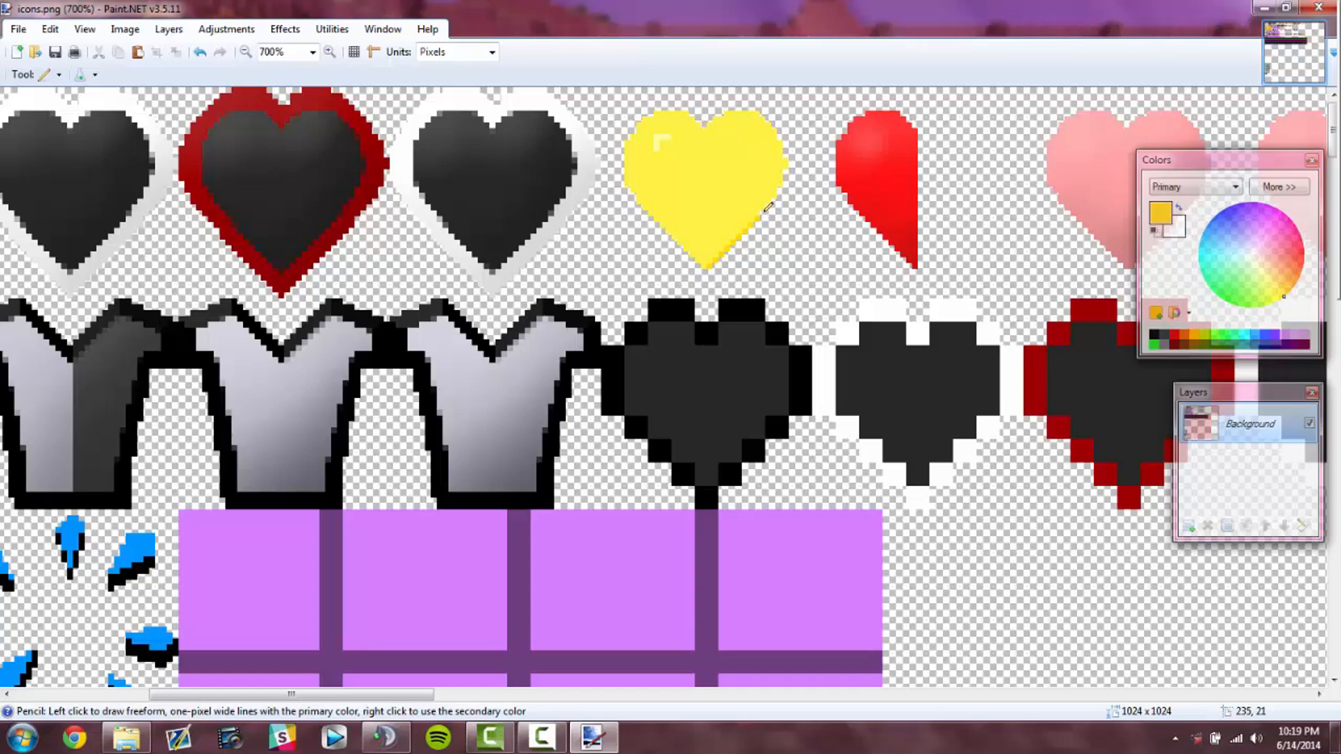
Step: Undo the last two pencil strokes and redraw the golden shading along the yellow heart's lower-right edge
click(50, 28)
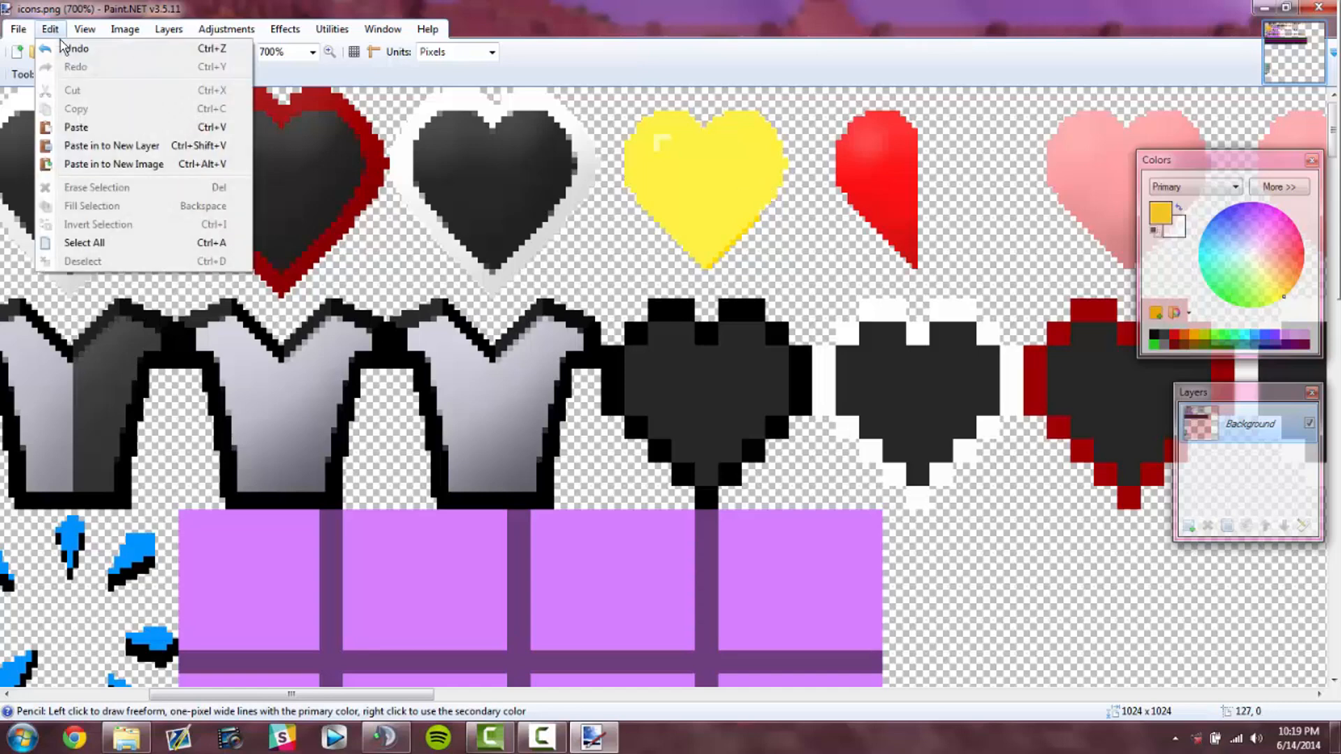
click(61, 45)
click(50, 28)
click(60, 46)
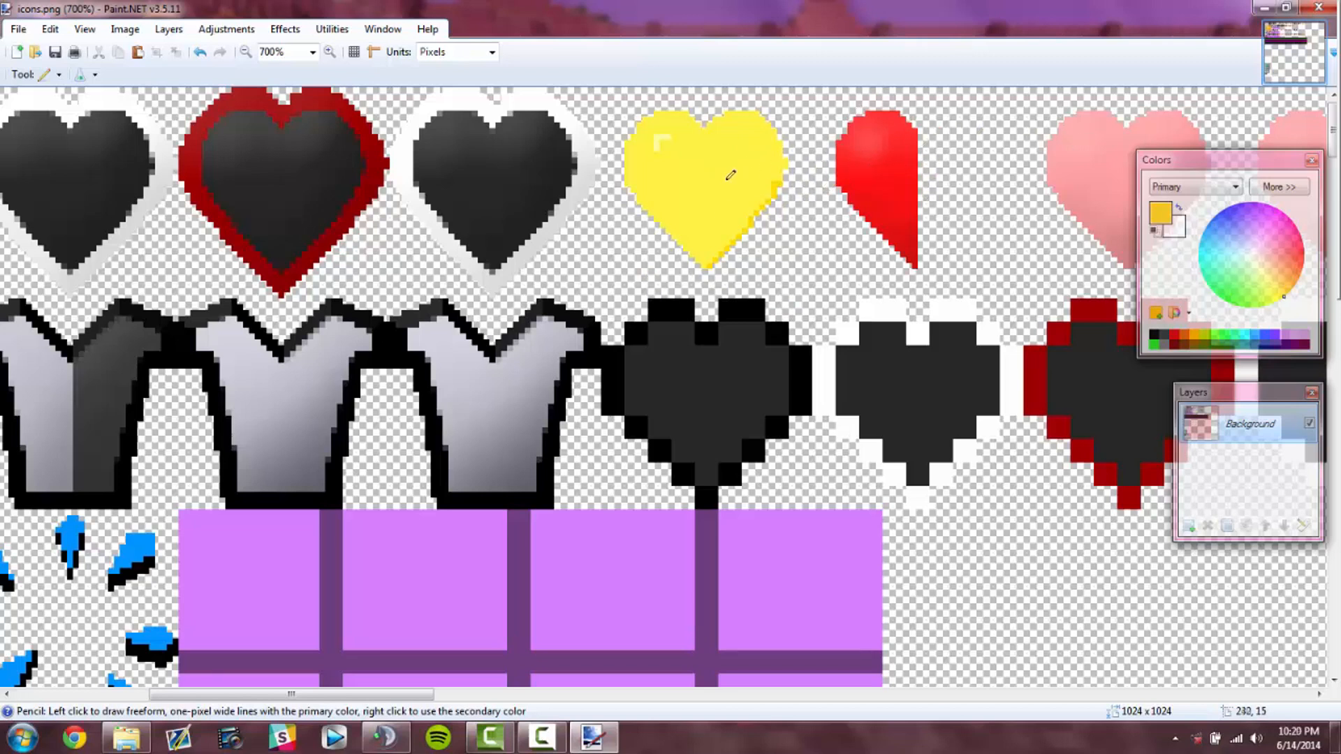
Step: Switch to Windows Explorer and return from the Base pack's gui folder to the Texture Packs folder
scroll(471, 321, down, 3)
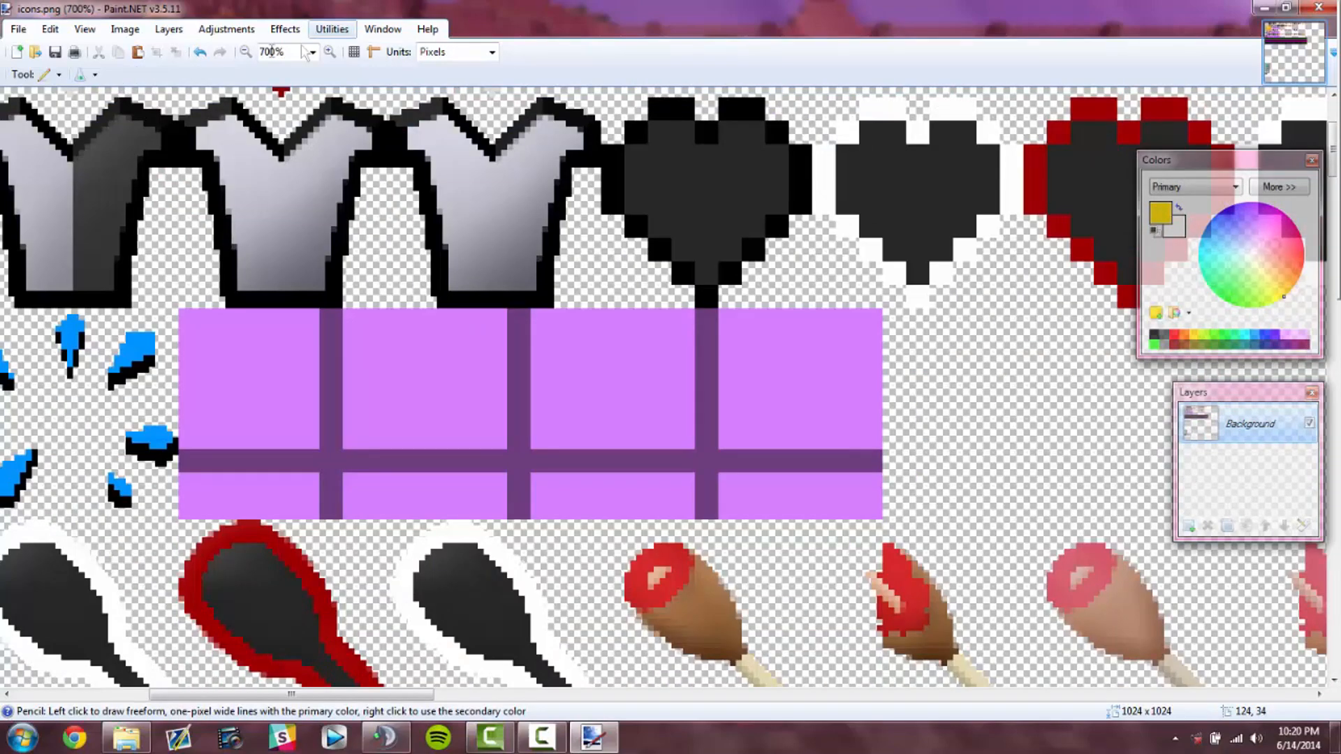
click(247, 52)
click(247, 52)
click(248, 52)
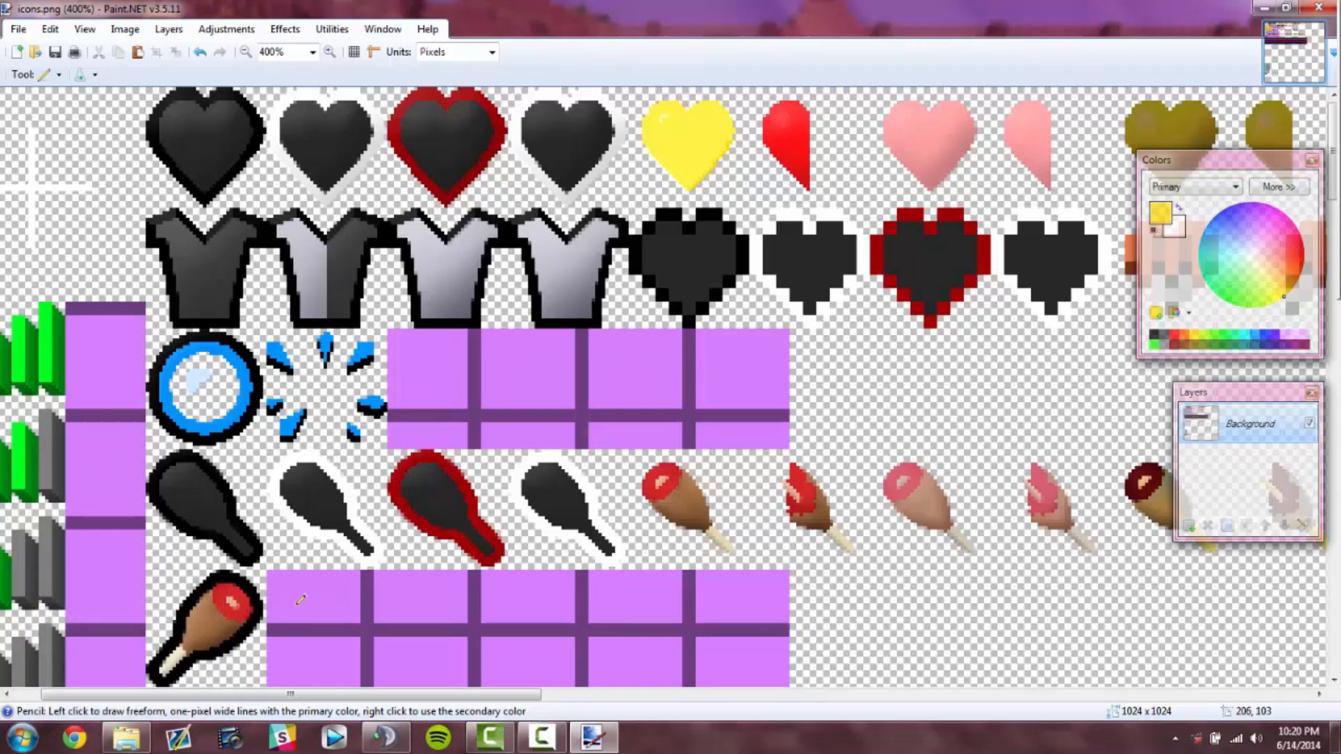
click(127, 738)
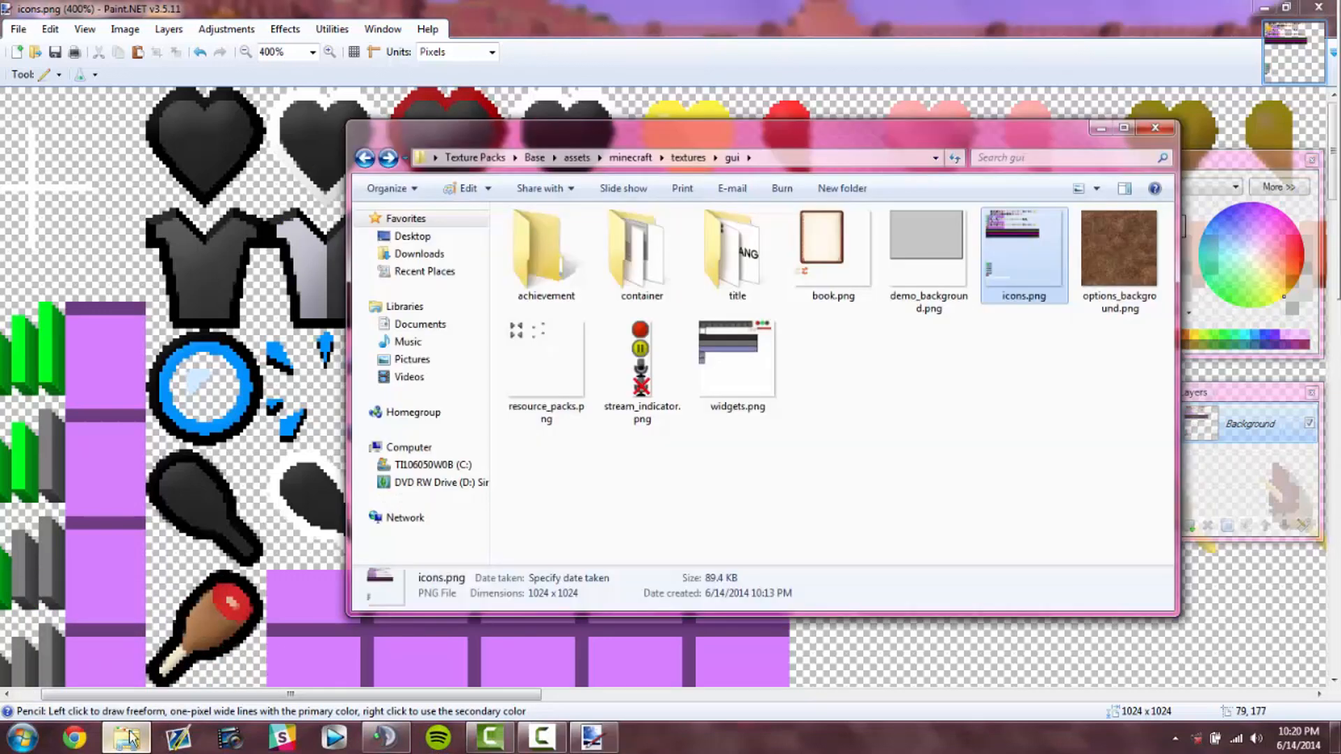
click(367, 162)
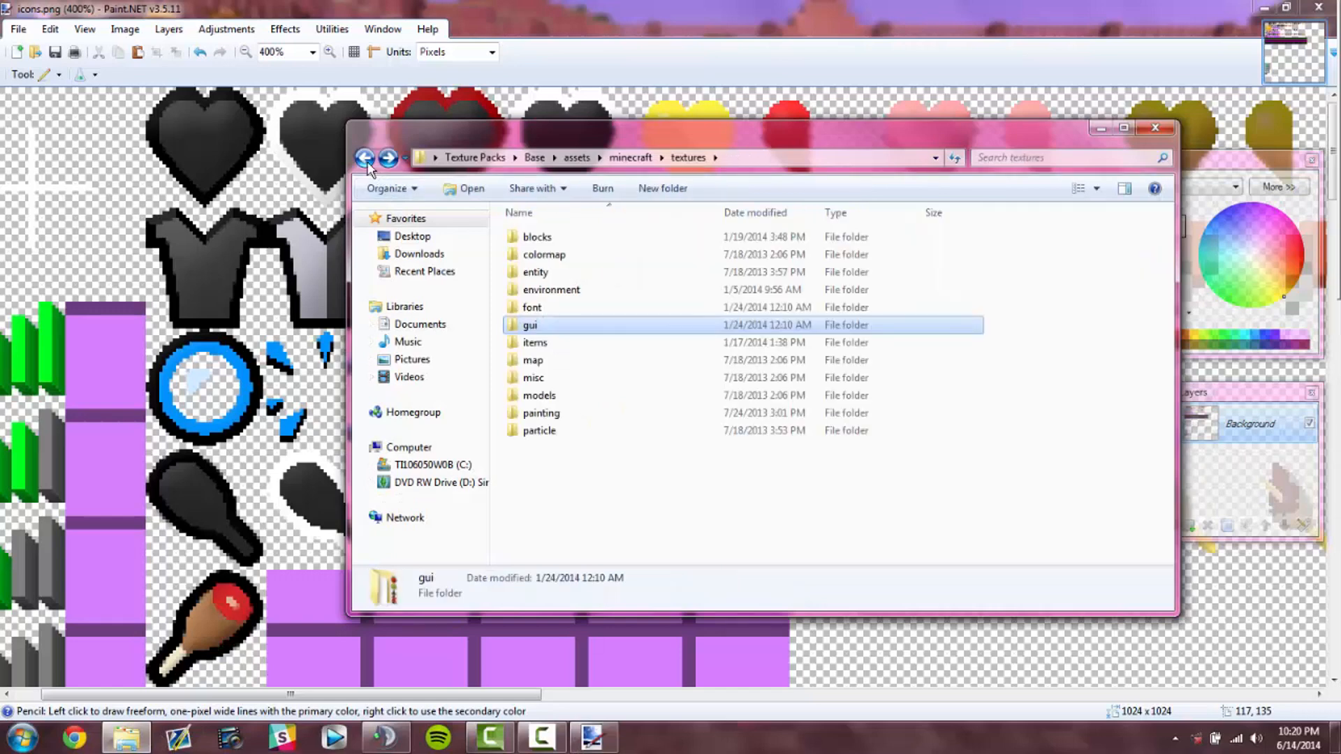
click(366, 162)
click(367, 162)
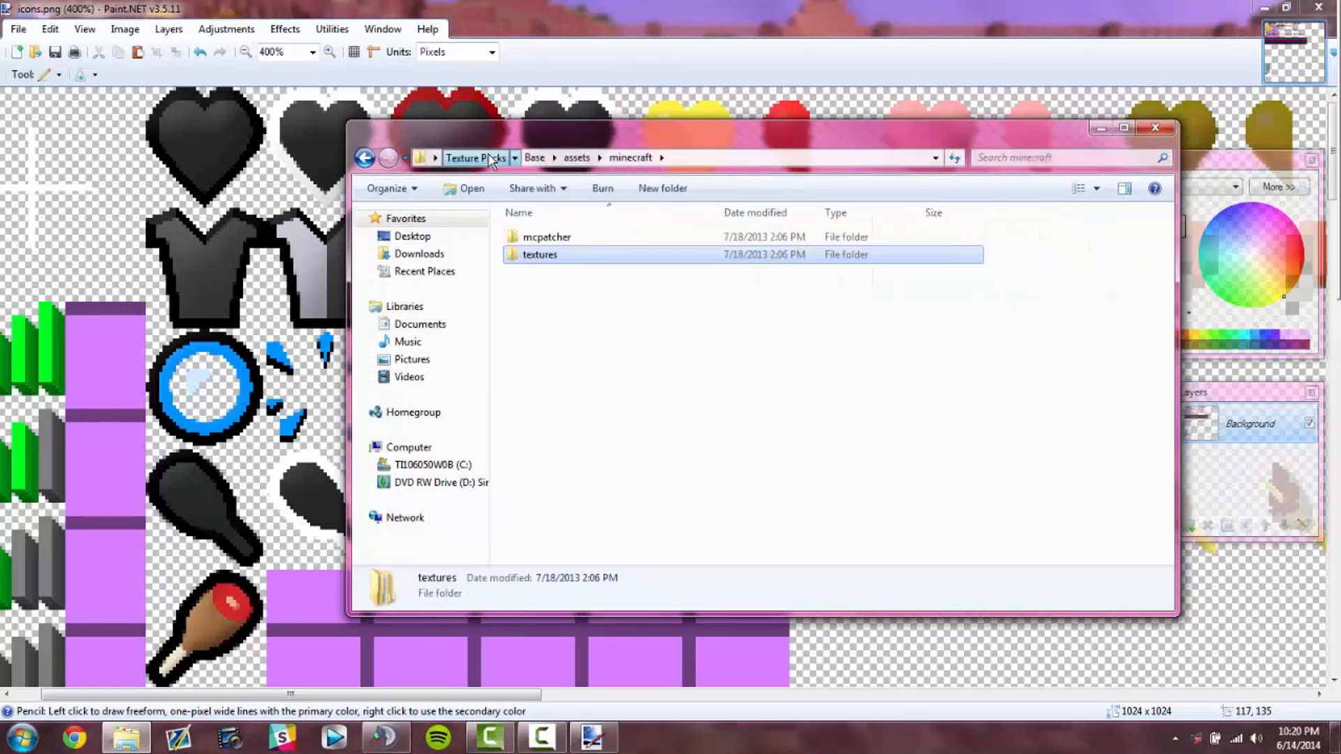
click(475, 157)
Step: Browse into the Huahwi_Edited_Defscape (1) pack to its assets/minecraft/textures/gui folder
click(583, 259)
double_click(583, 258)
double_click(580, 240)
double_click(577, 241)
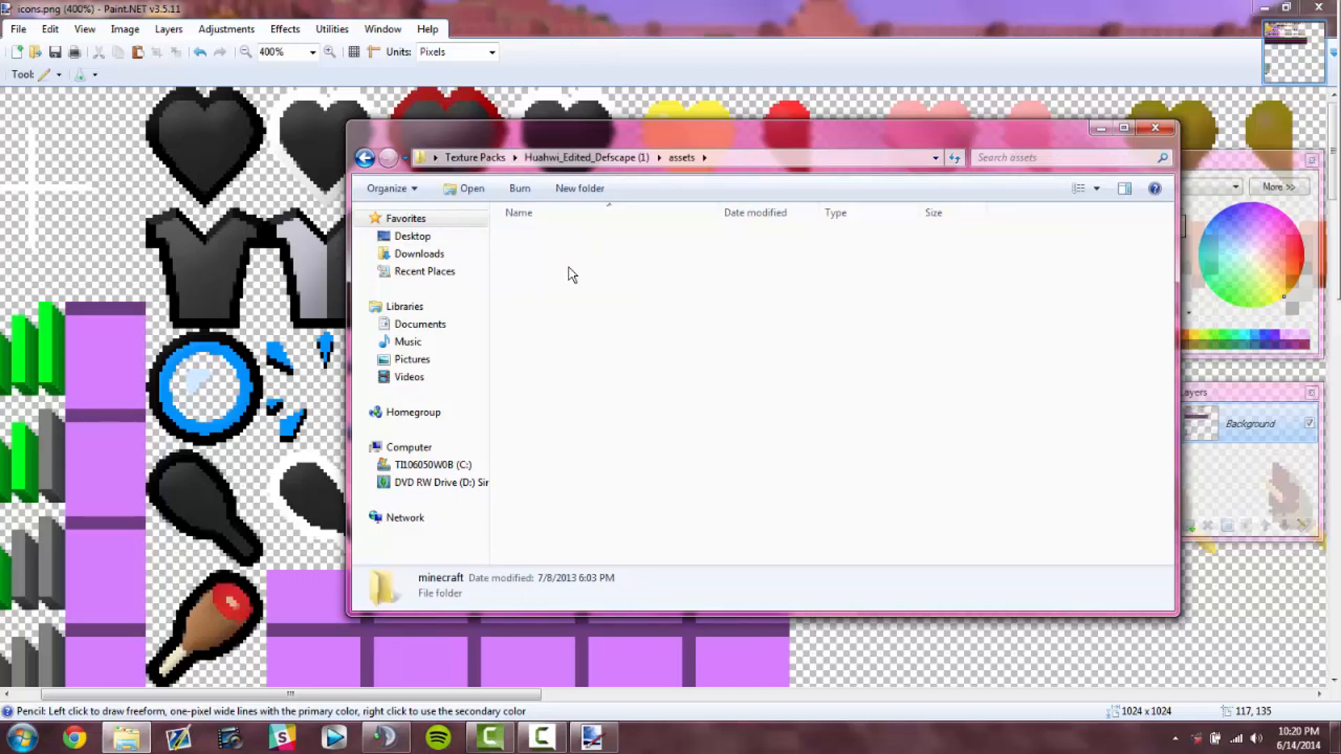
double_click(560, 259)
double_click(553, 327)
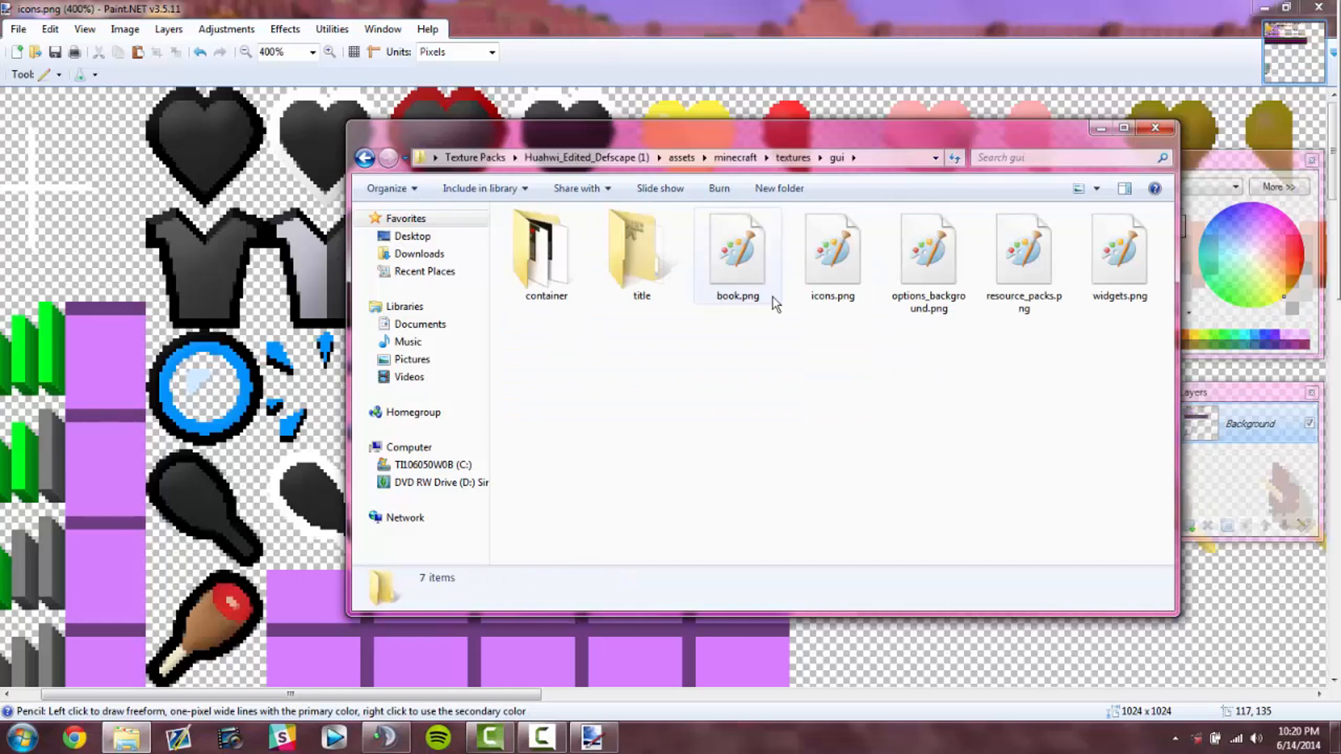
Step: Open the Huahwi_Edited_Defscape (1) pack's icons.png in Paint.NET alongside the Base version
click(833, 289)
right_click(833, 288)
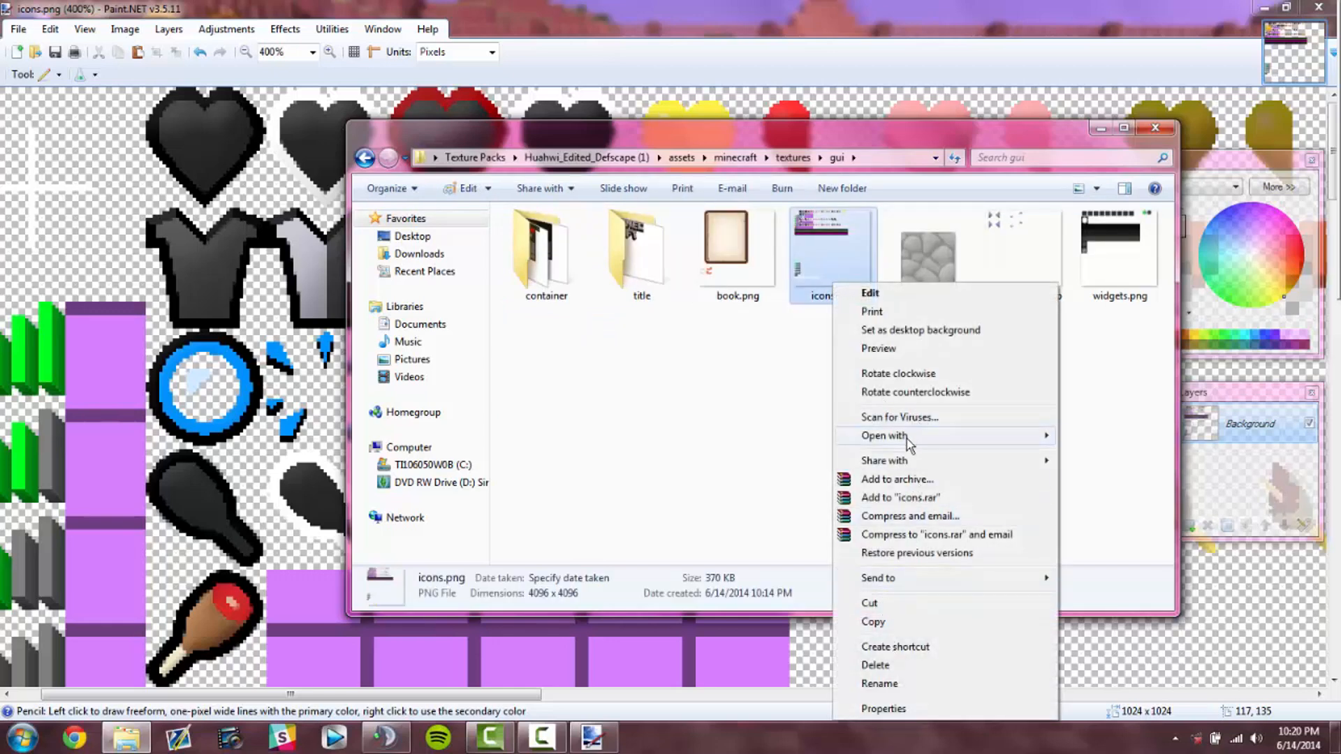
mouse_move(910, 438)
click(1078, 477)
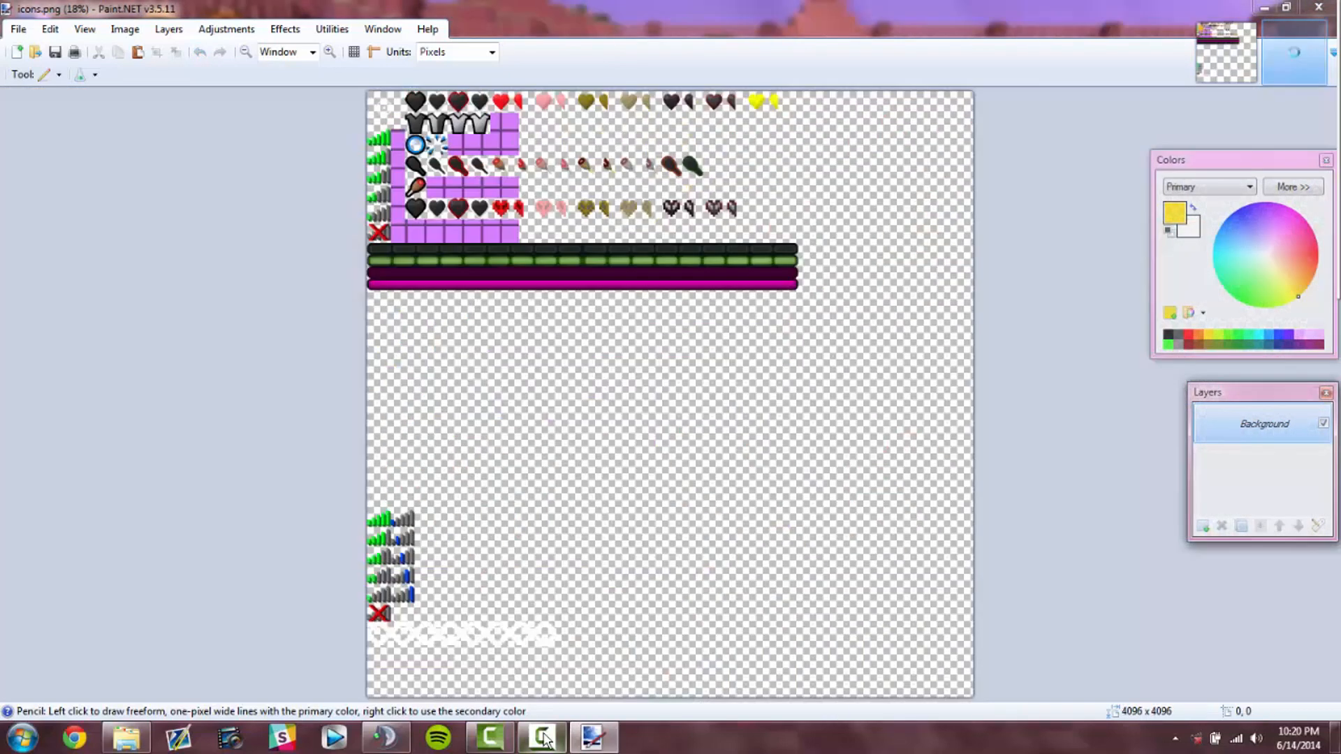
Step: Compare the two open icons.png images by switching between the Base version and the other pack's version
click(544, 738)
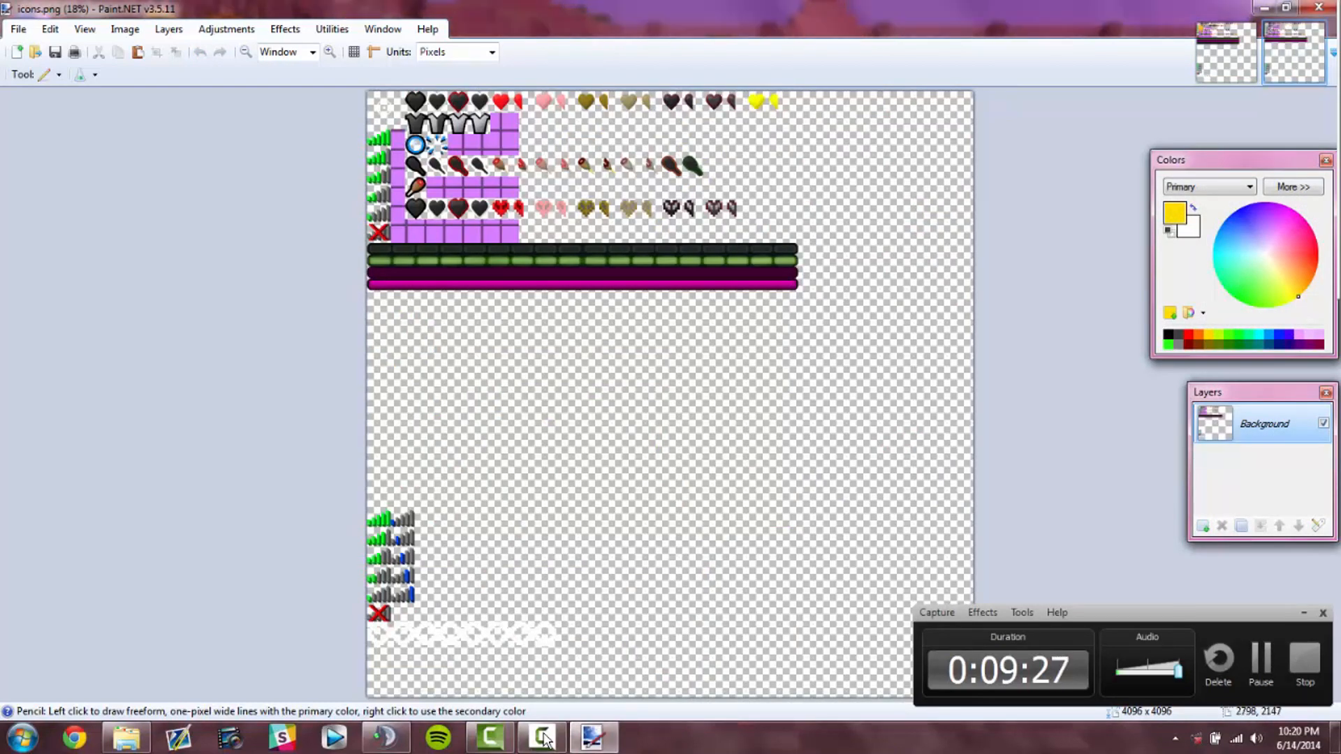
click(1226, 53)
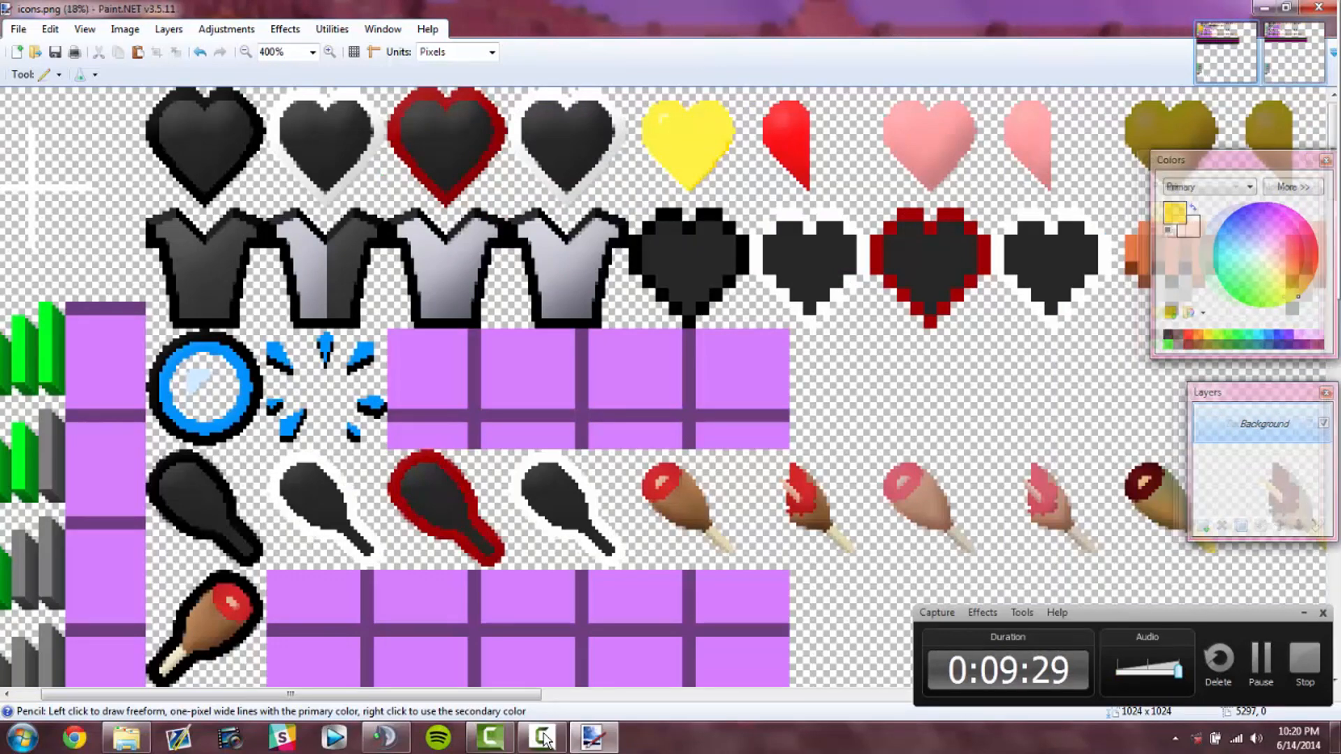
click(1295, 52)
click(1226, 53)
click(1295, 52)
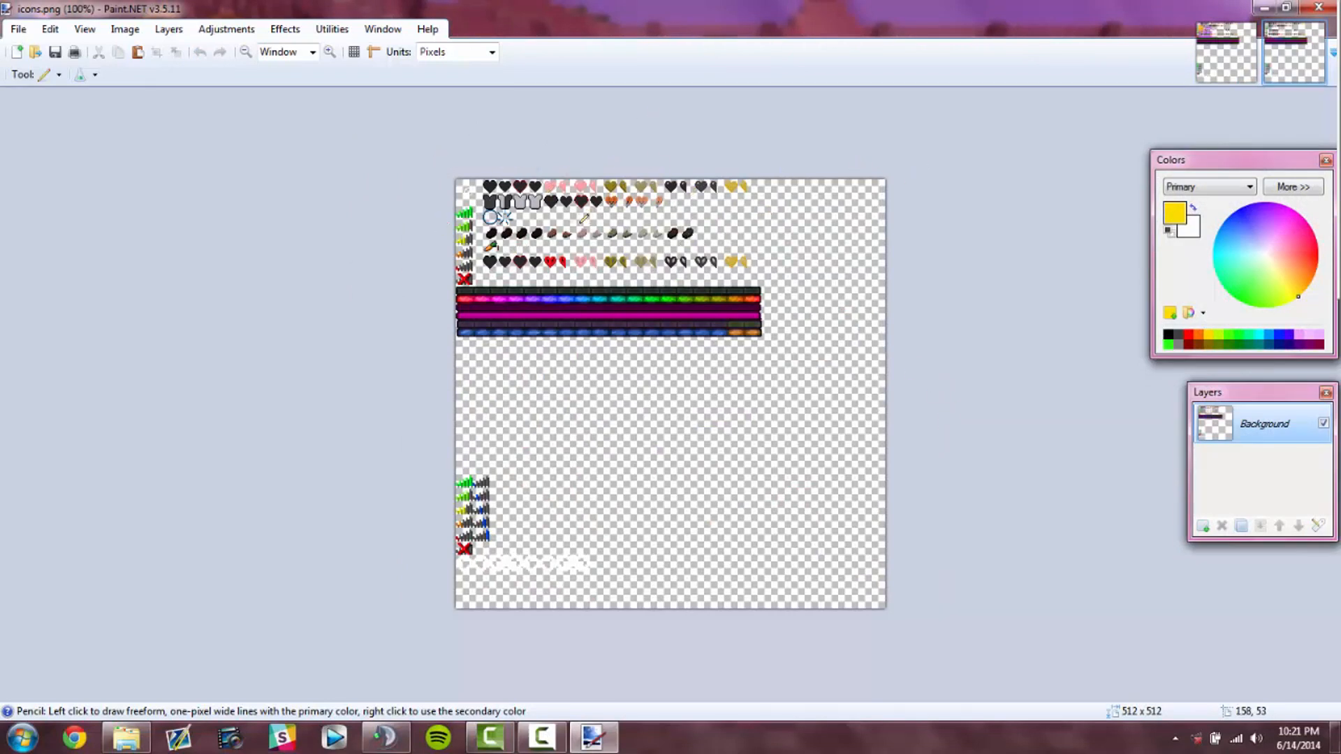
Step: Select and copy the row of four armor icons in the 512 x 512 icons.png with a rectangular selection about 71 x 18 pixels
click(331, 54)
click(332, 53)
click(331, 54)
click(331, 53)
scroll(345, 262, up, 8)
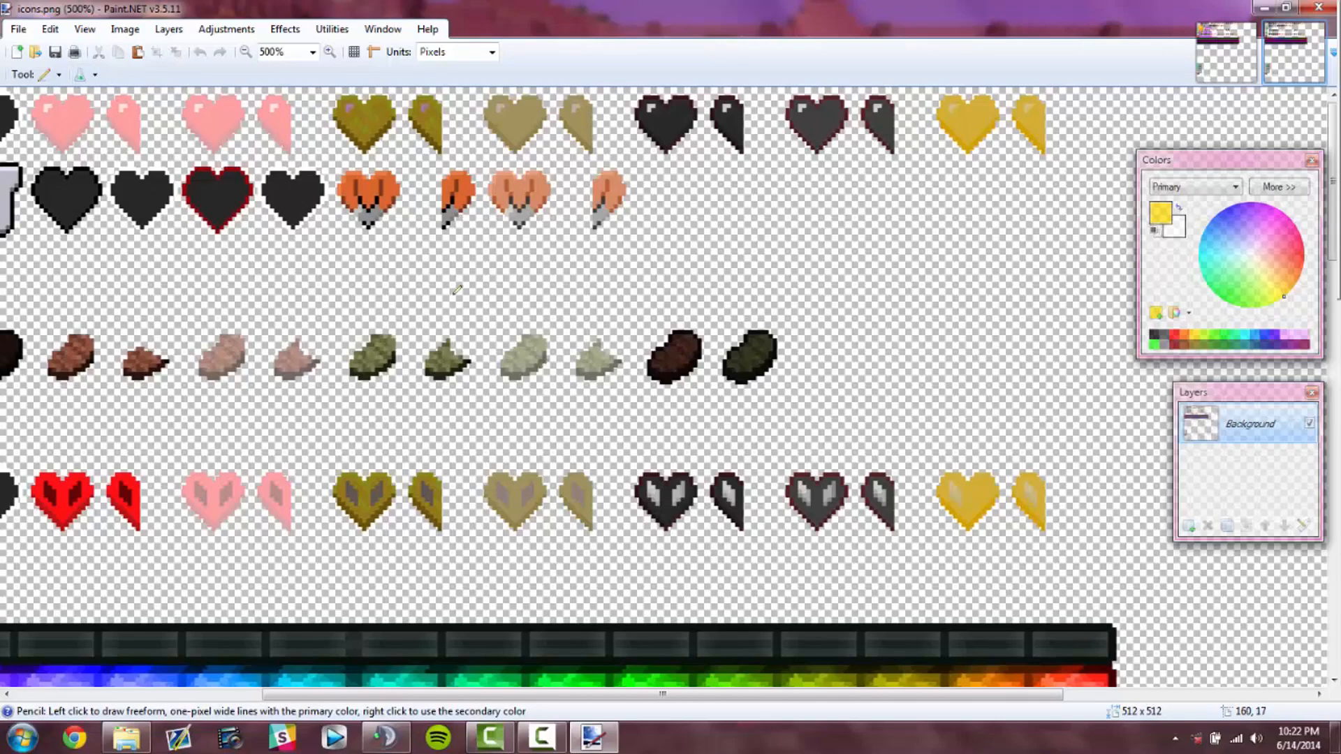
mouse_move(350, 695)
mouse_down()
mouse_move(251, 695)
mouse_move(60, 663)
mouse_move(66, 636)
mouse_up()
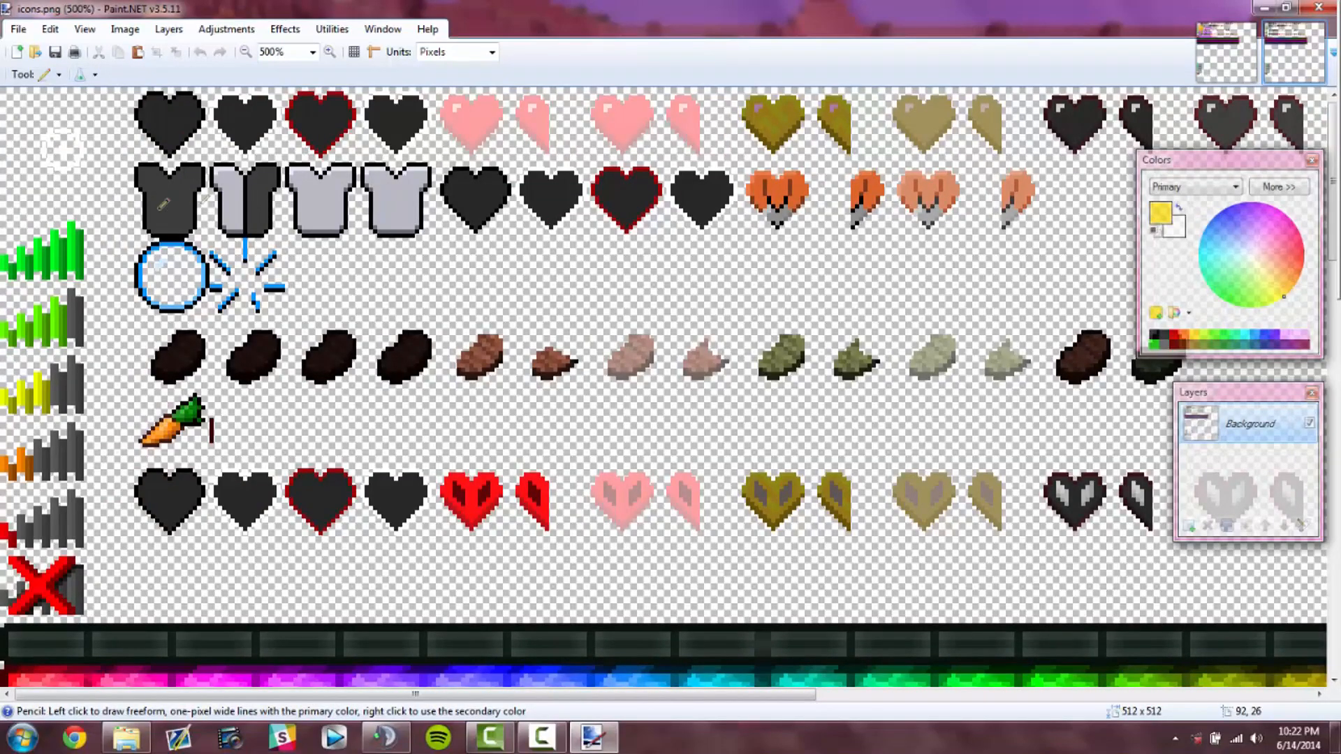
click(53, 74)
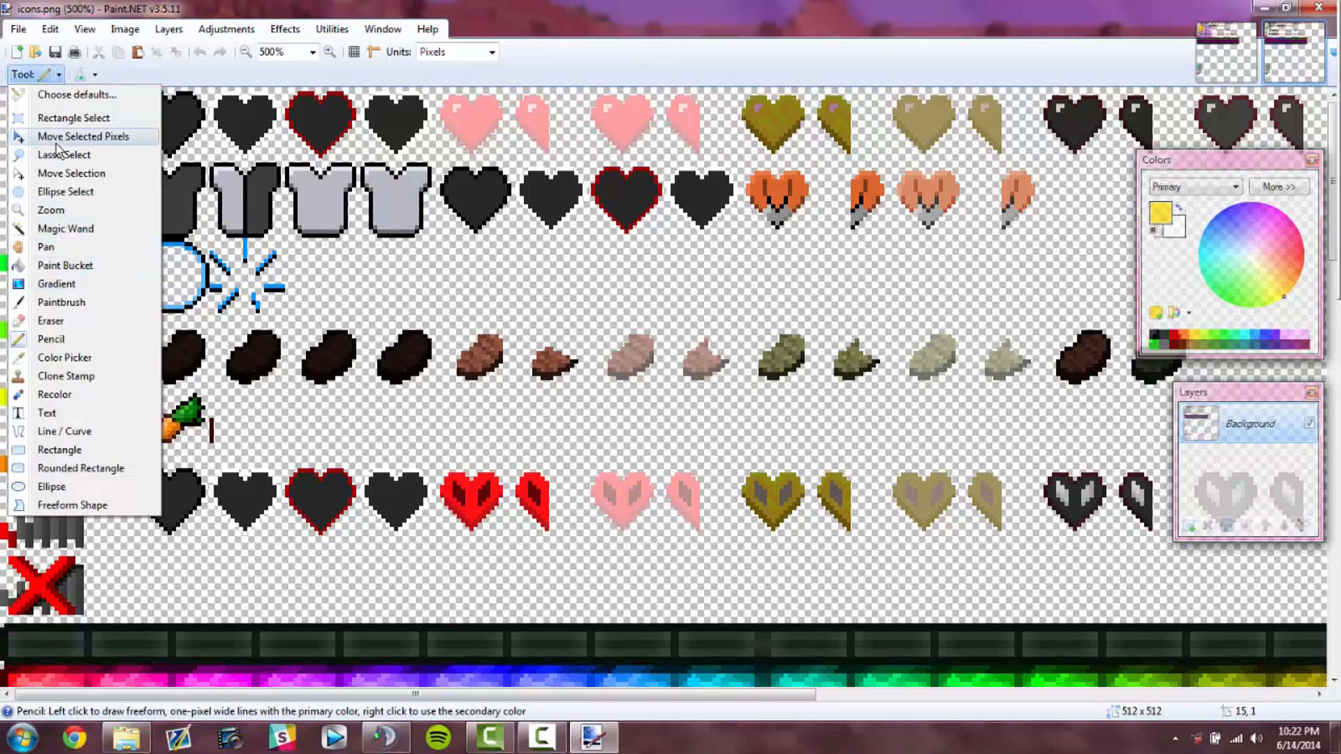
click(67, 117)
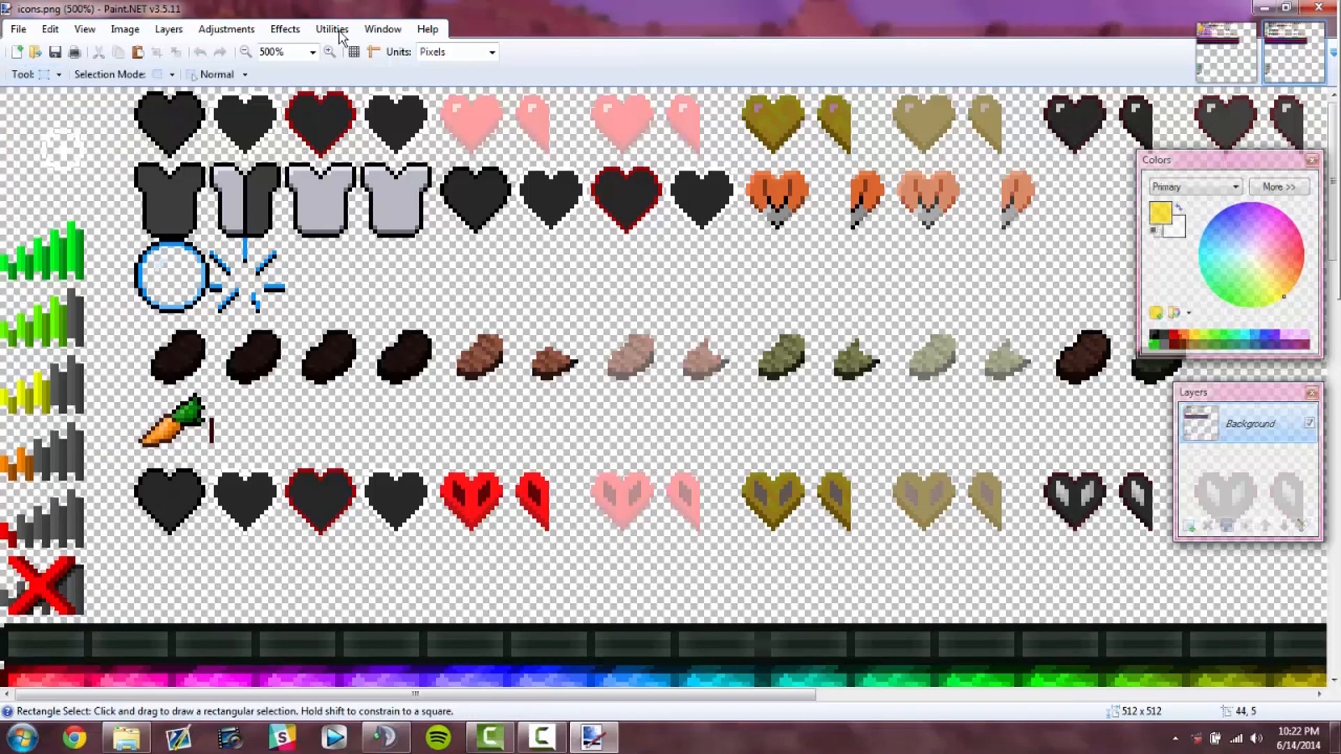
click(330, 52)
double_click(330, 52)
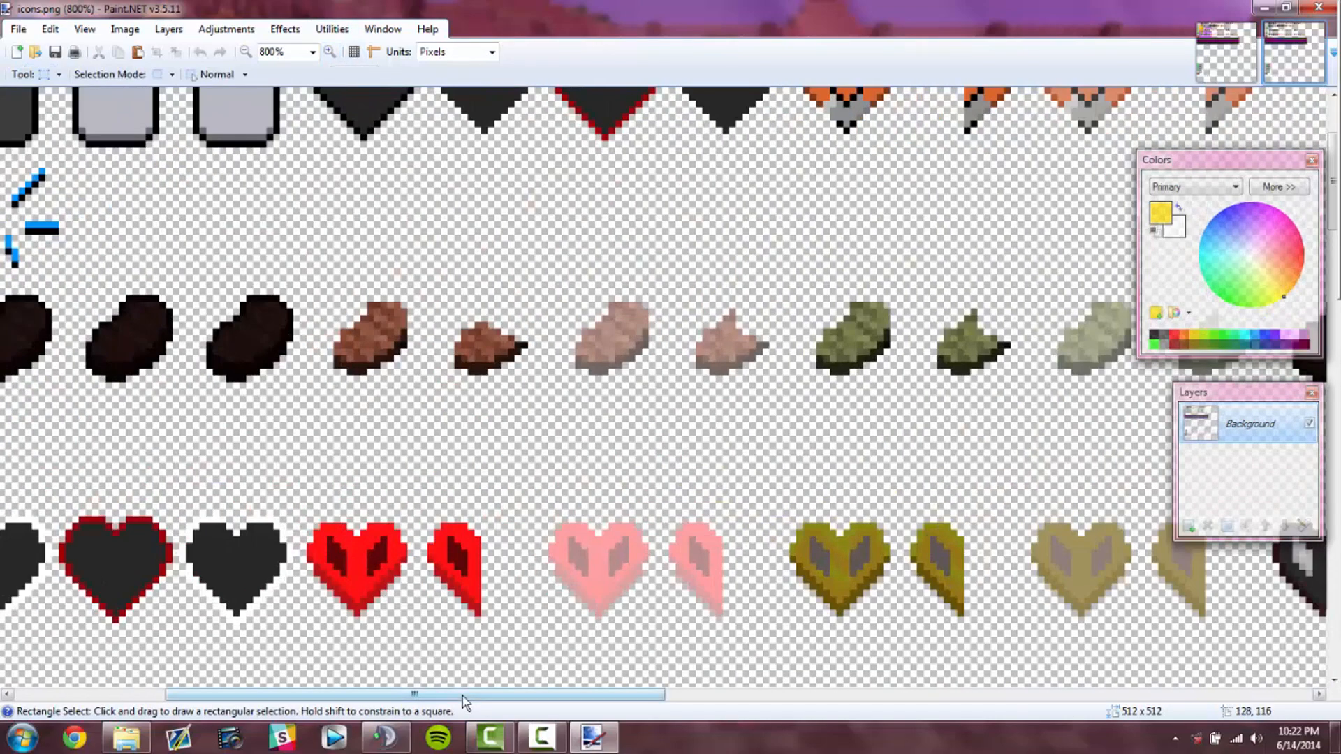
drag(463, 695, 313, 695)
scroll(205, 220, up, 3)
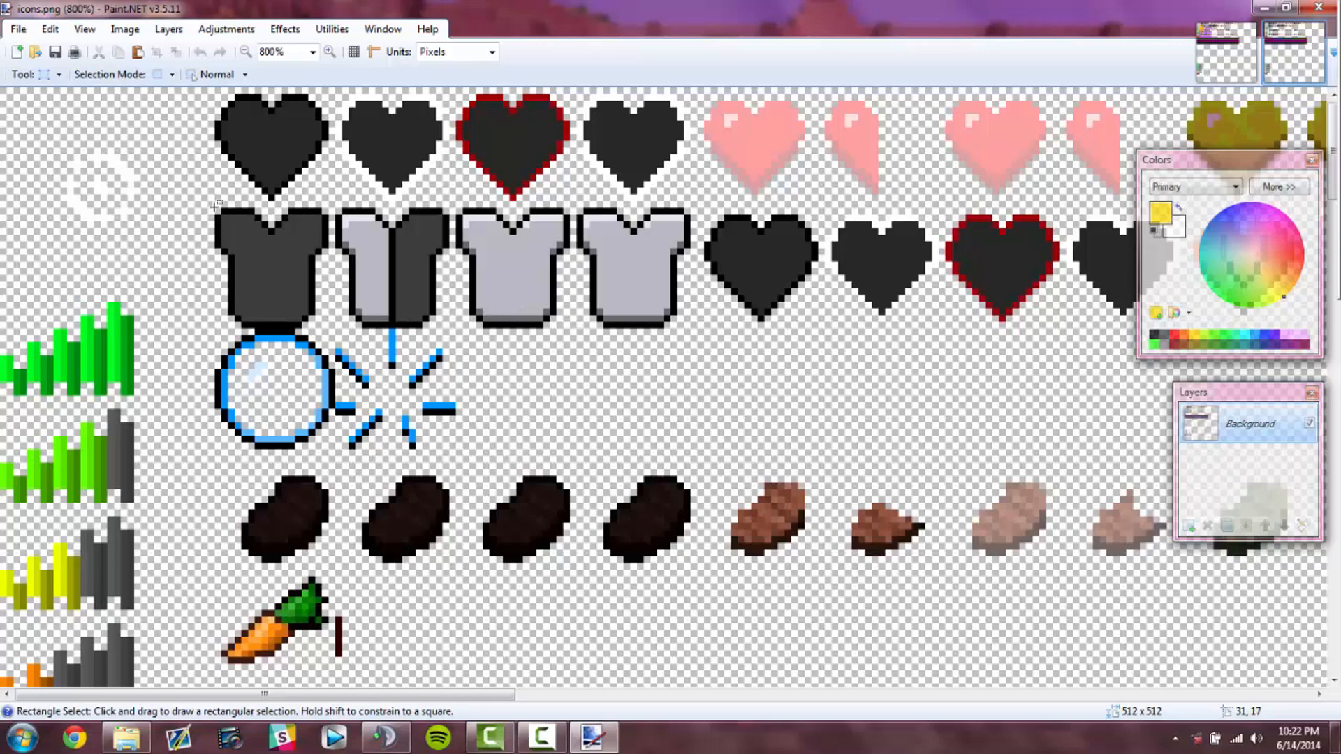
drag(220, 211, 687, 324)
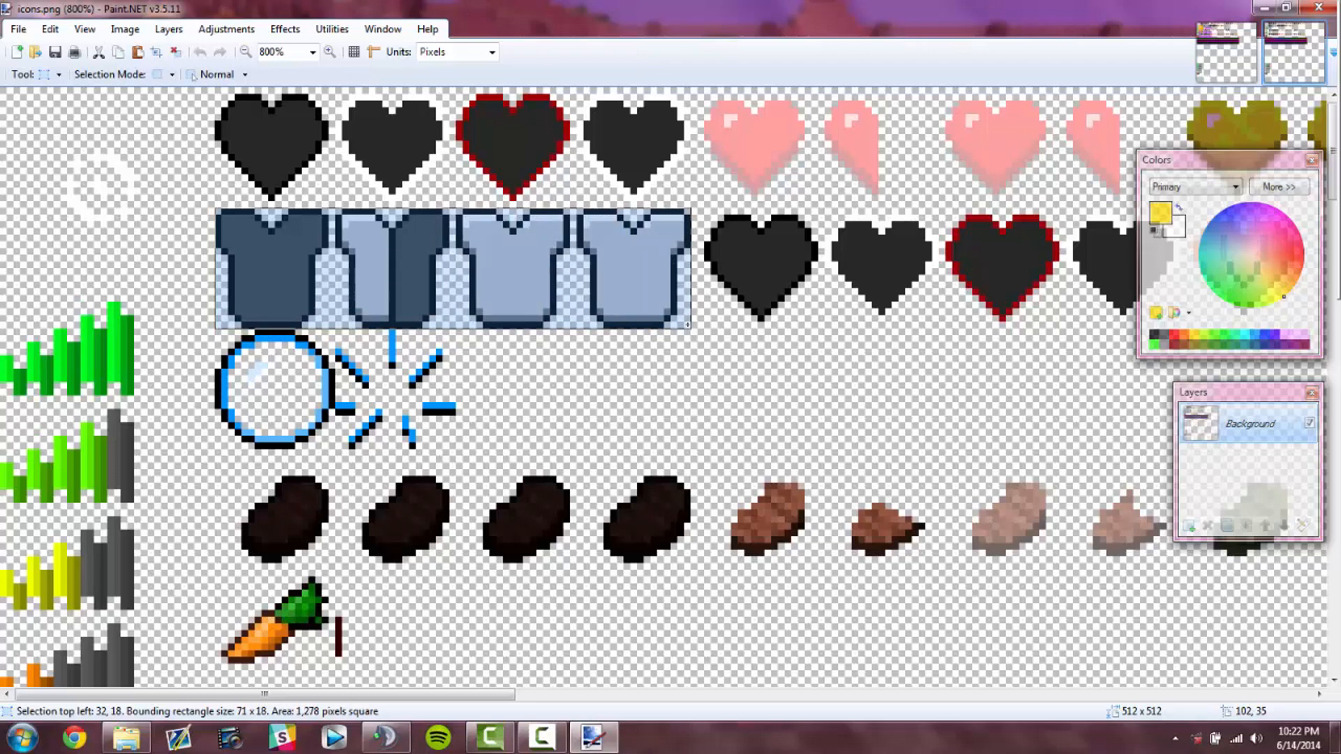
drag(687, 324, 688, 324)
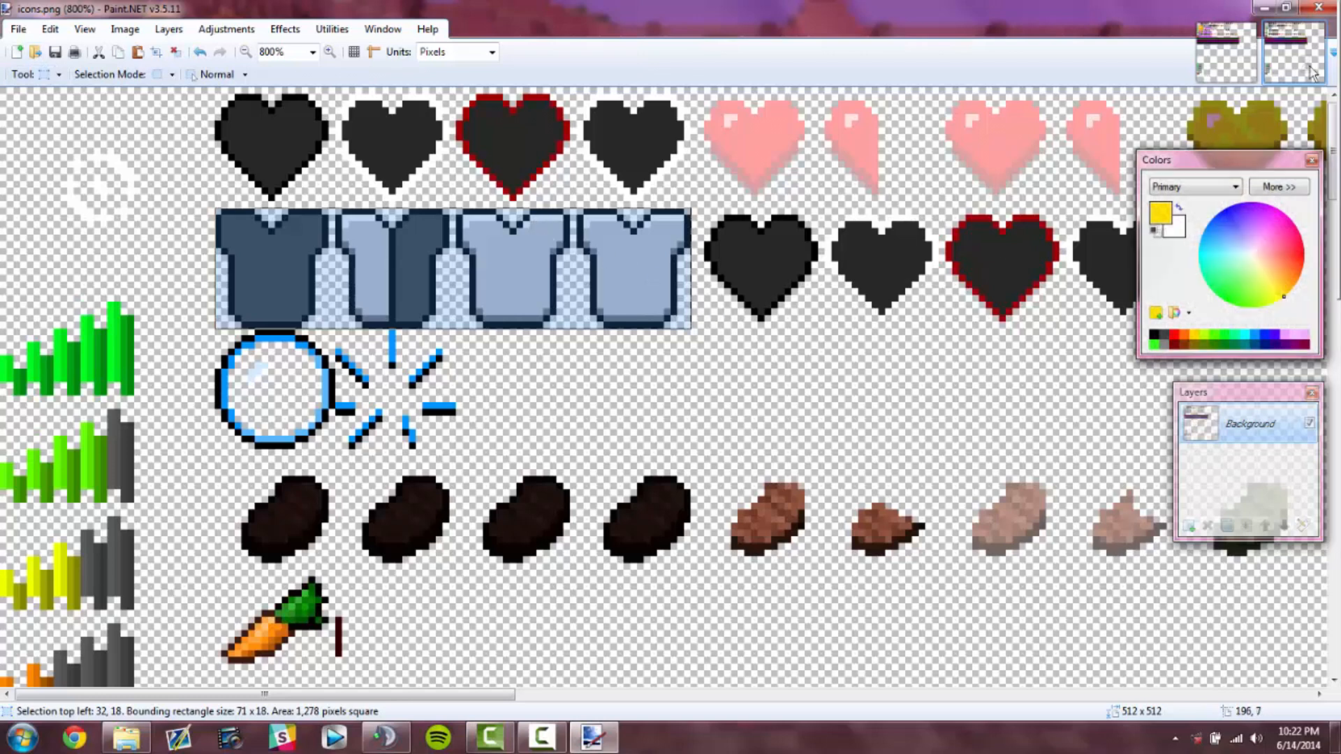
Step: Paste the copied armor icons into the Base pack's icons.png and fit them over its existing armor row
click(1242, 67)
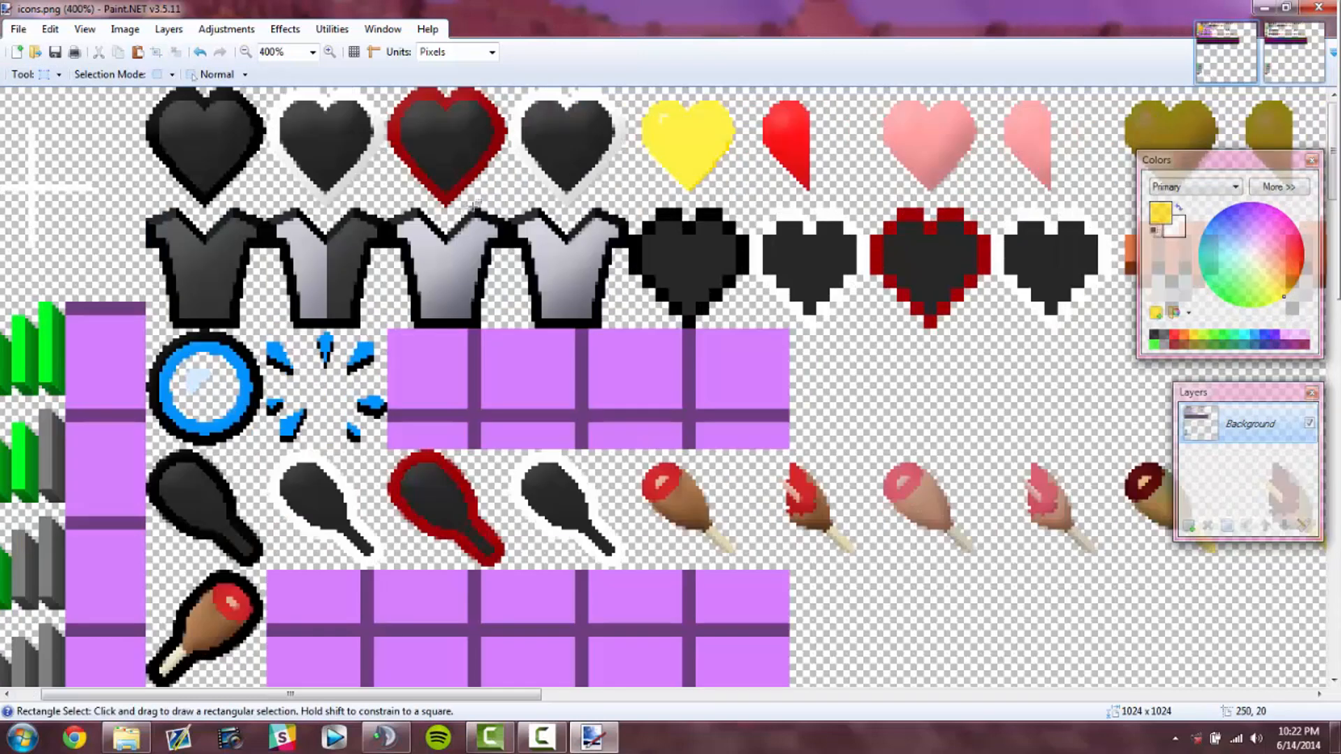
key(ctrl+v)
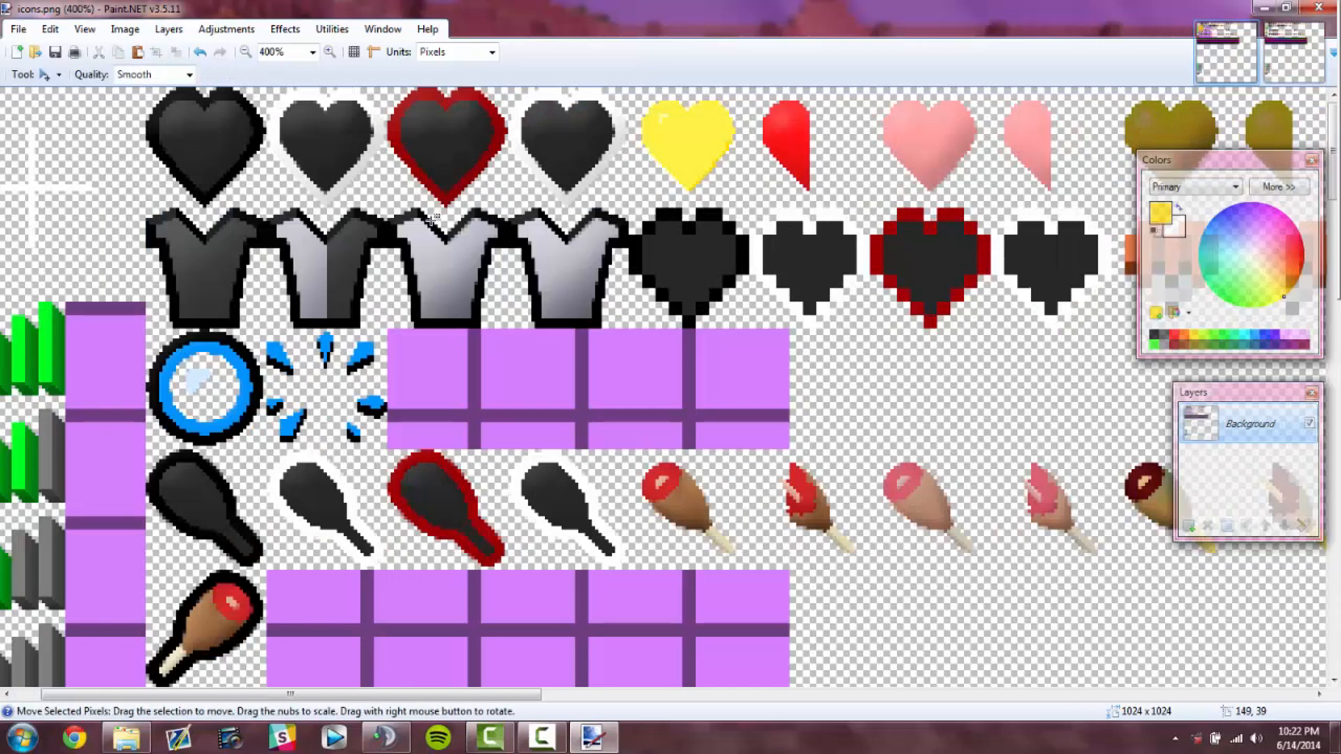
drag(271, 217, 614, 325)
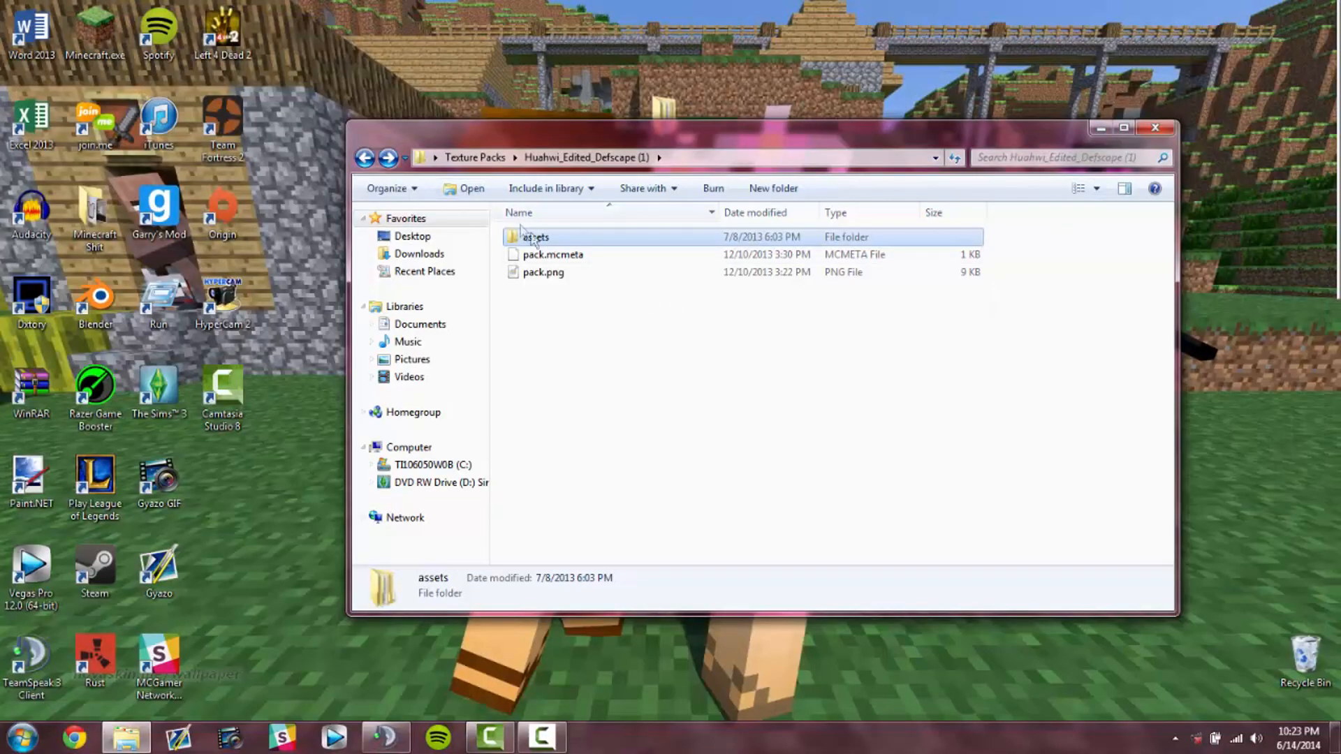
Step: Return to the Texture Packs folder and browse to Base/assets/minecraft/textures/gui
click(472, 159)
double_click(545, 238)
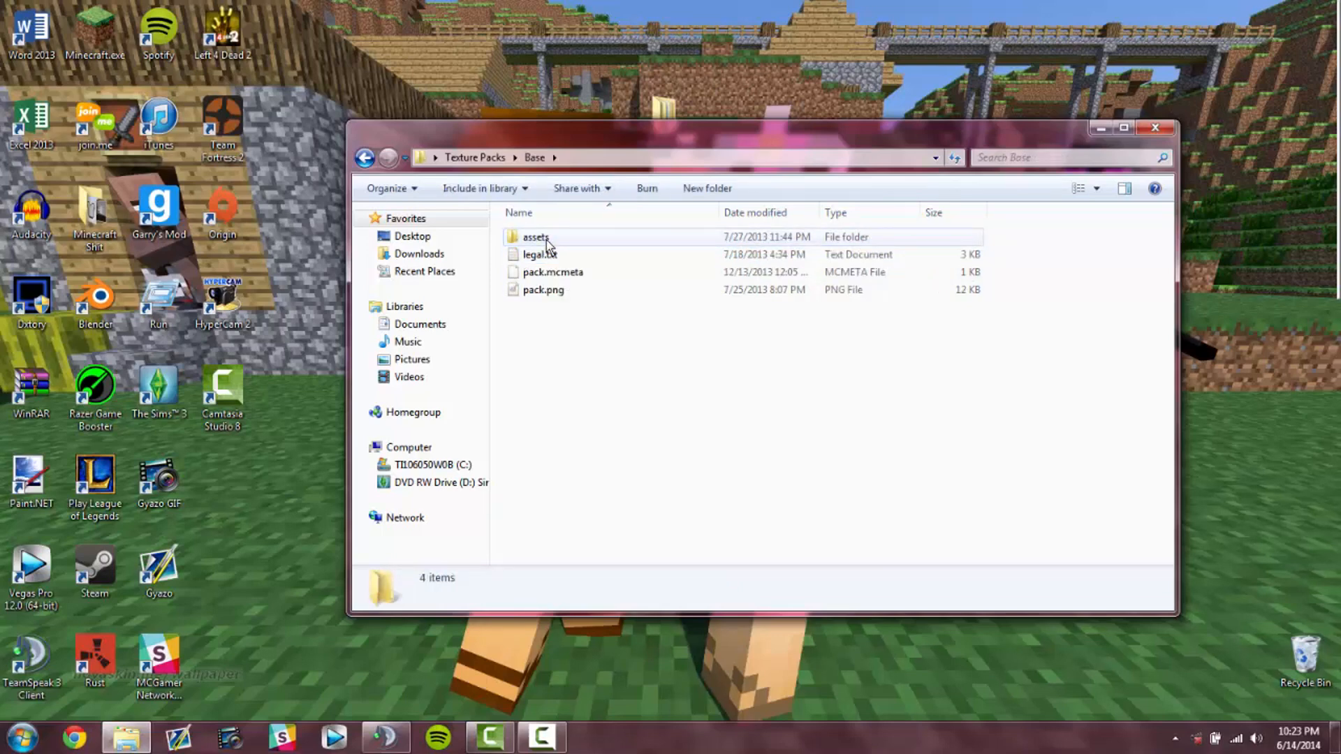
double_click(547, 239)
double_click(547, 239)
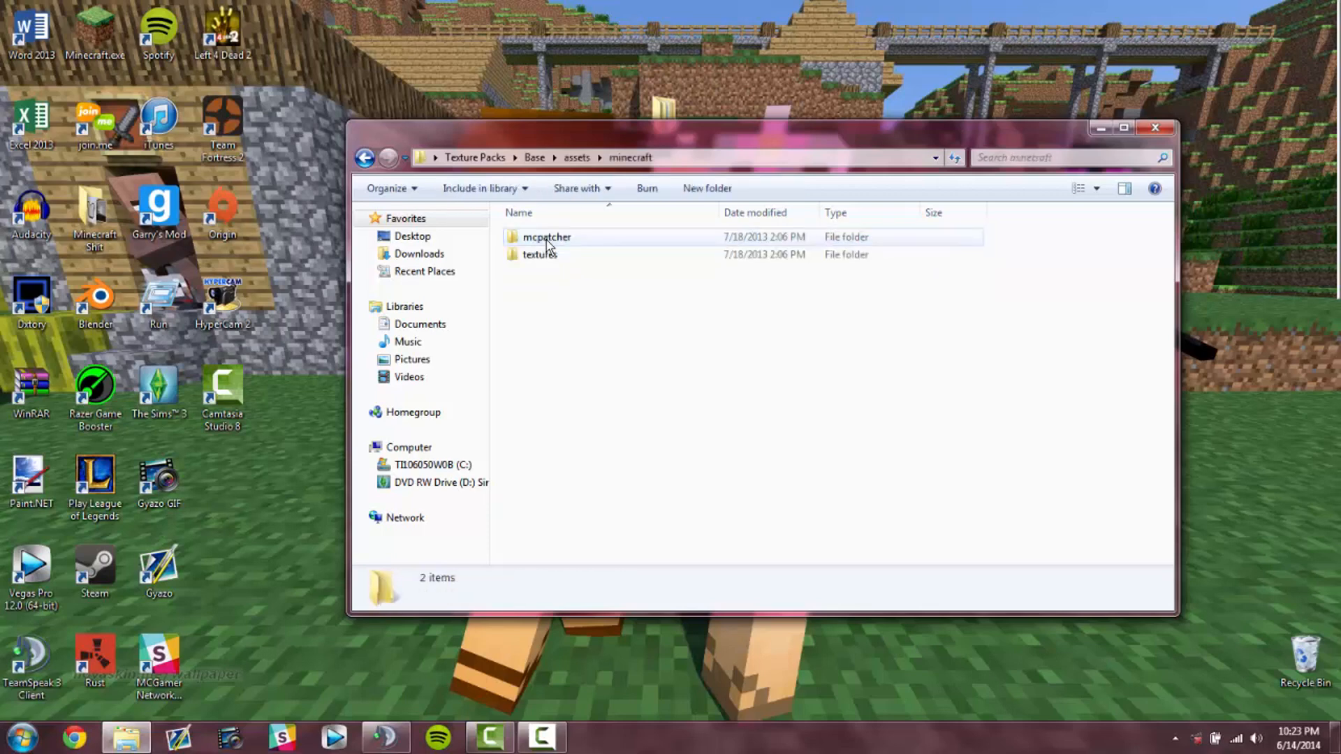
double_click(548, 256)
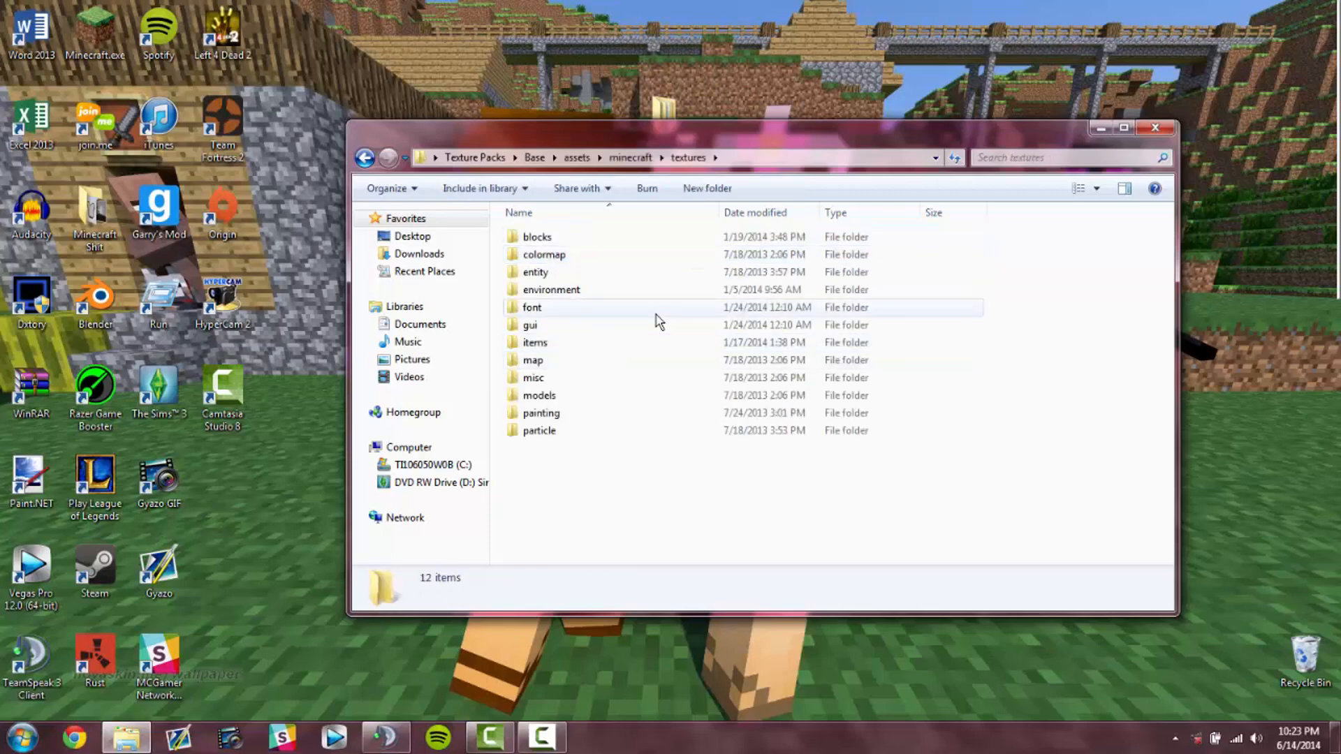
click(658, 342)
double_click(659, 323)
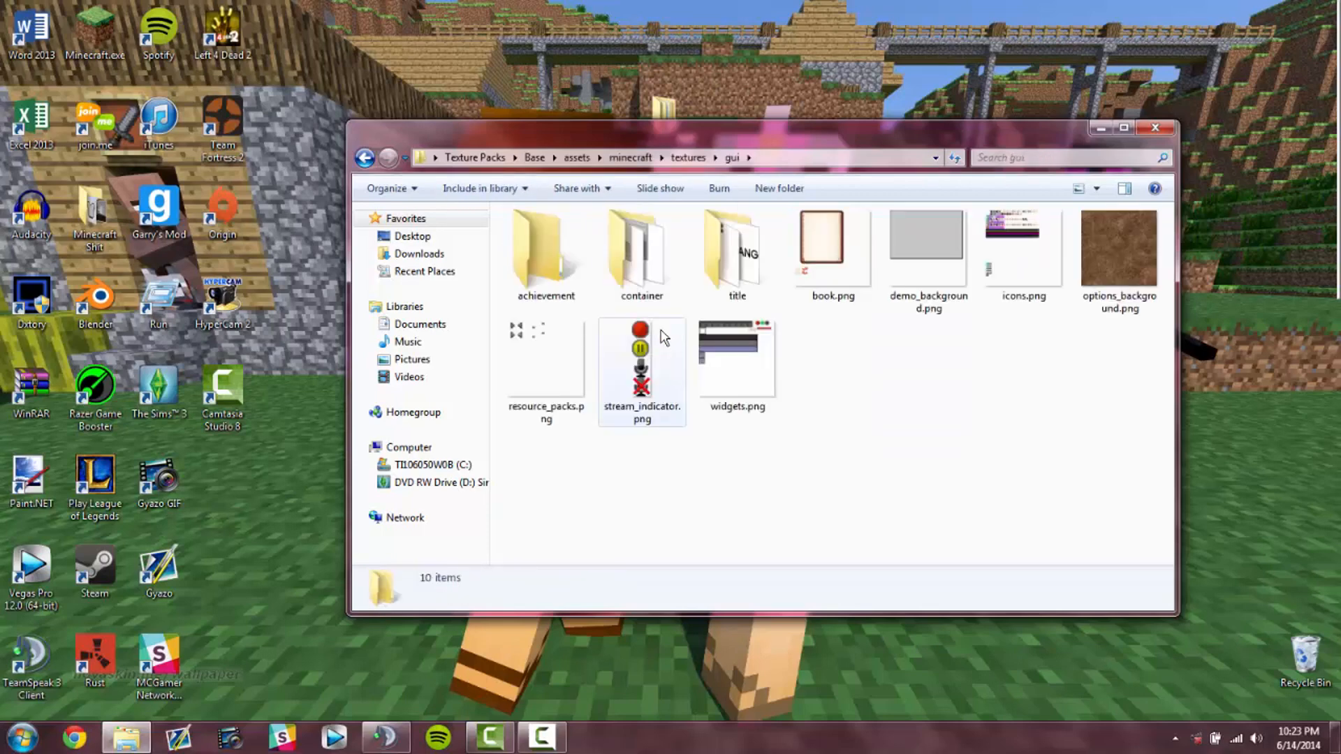
click(1013, 270)
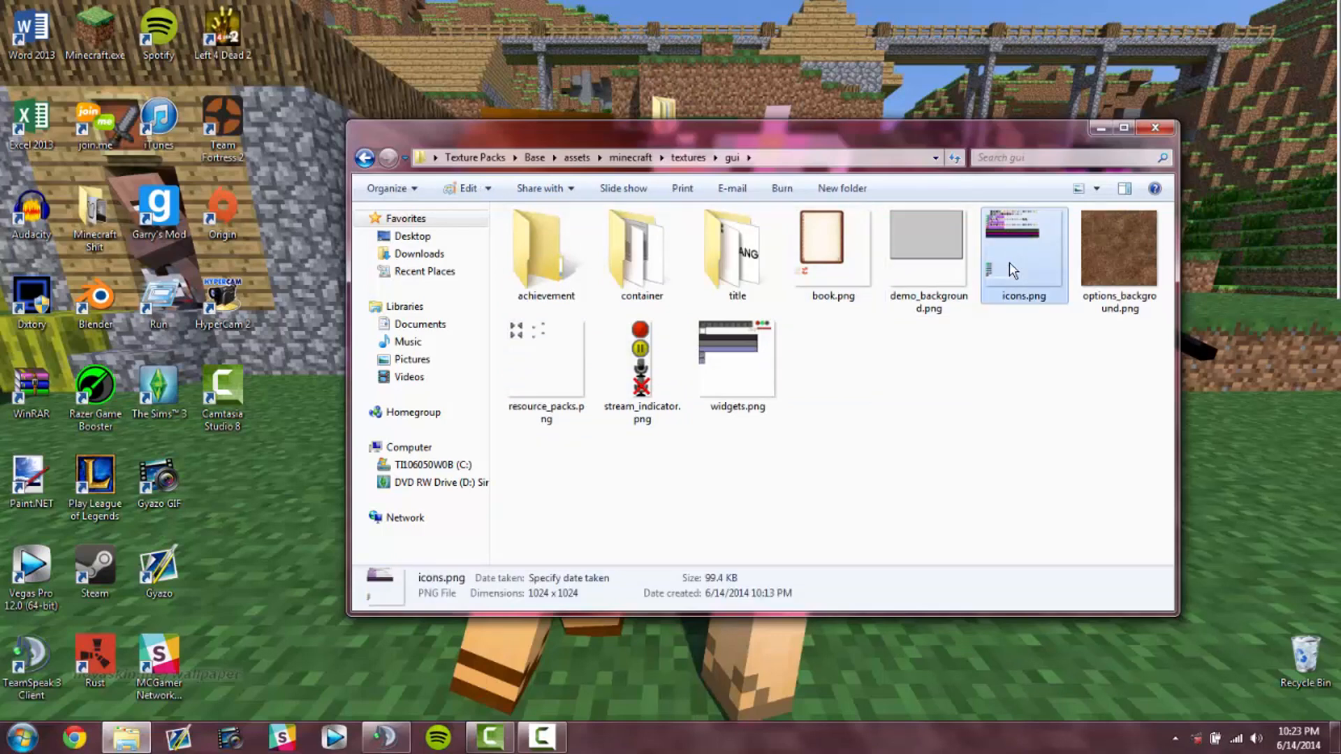
double_click(1008, 262)
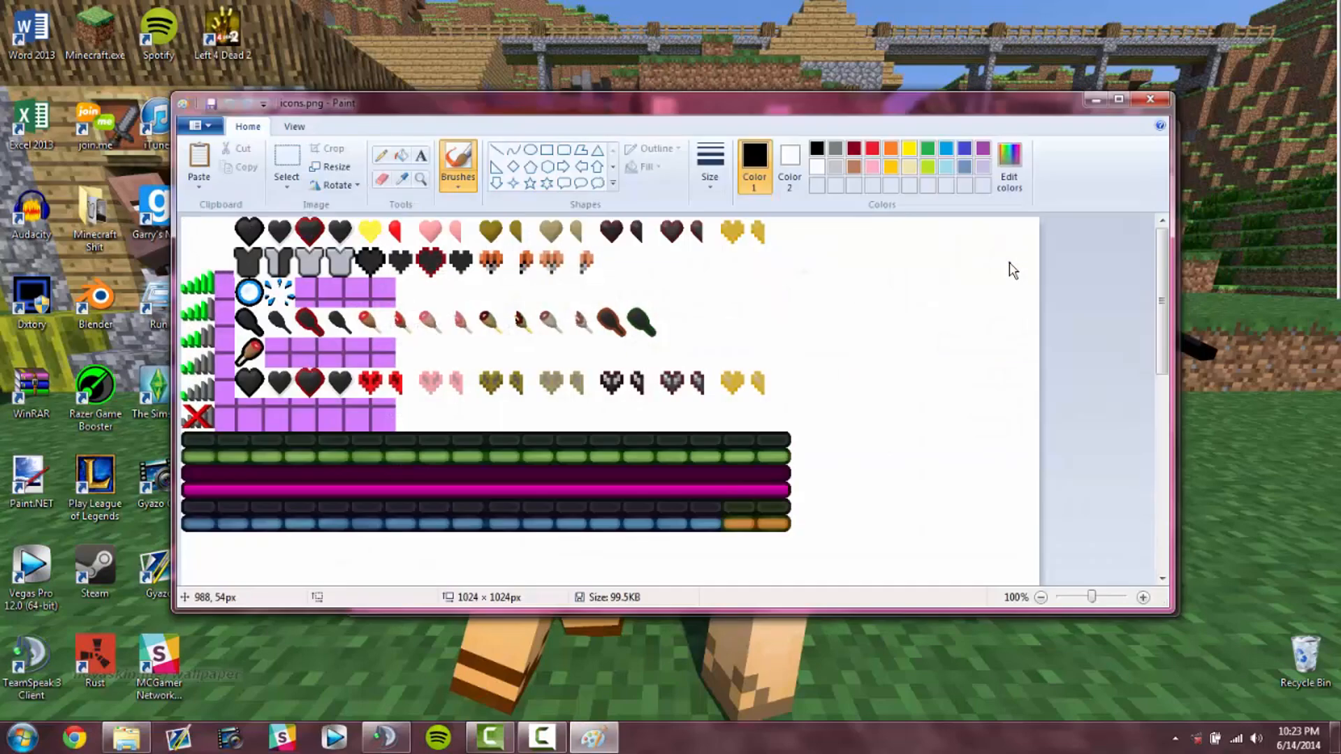
click(1139, 103)
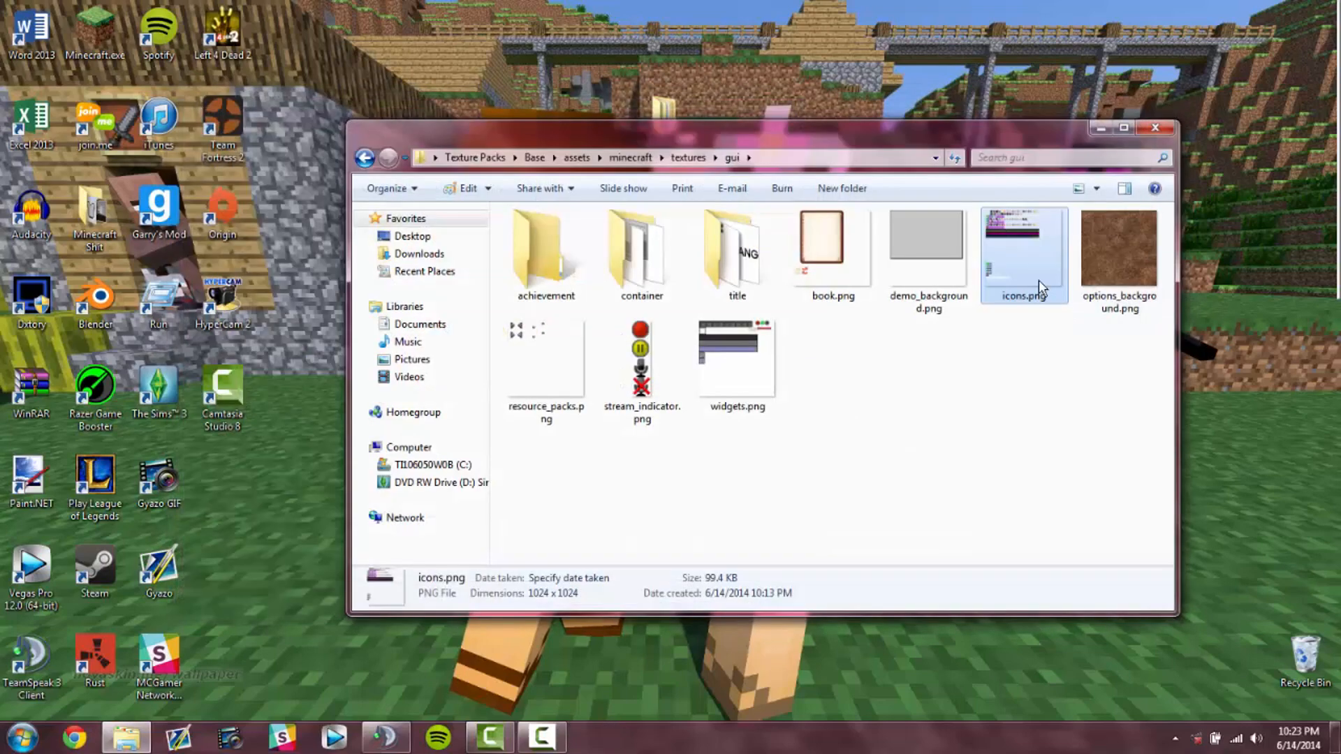
Step: Open the Base pack's icons.png in Paint.NET
right_click(1038, 279)
mouse_move(1166, 436)
click(985, 475)
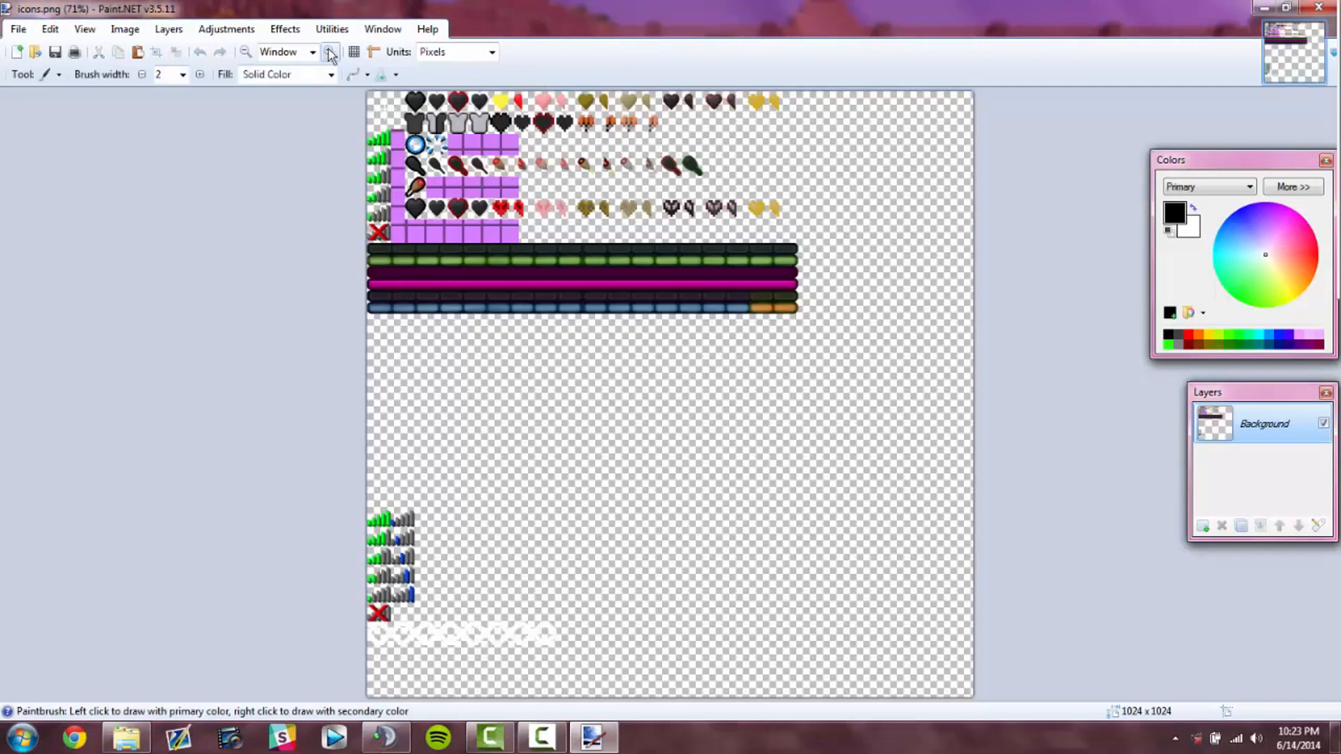
Step: Examine the white crosshair in the upper-left corner of icons.png at 1600% magnification
click(329, 51)
click(329, 52)
click(329, 51)
click(329, 52)
click(329, 51)
click(329, 52)
click(329, 52)
click(329, 52)
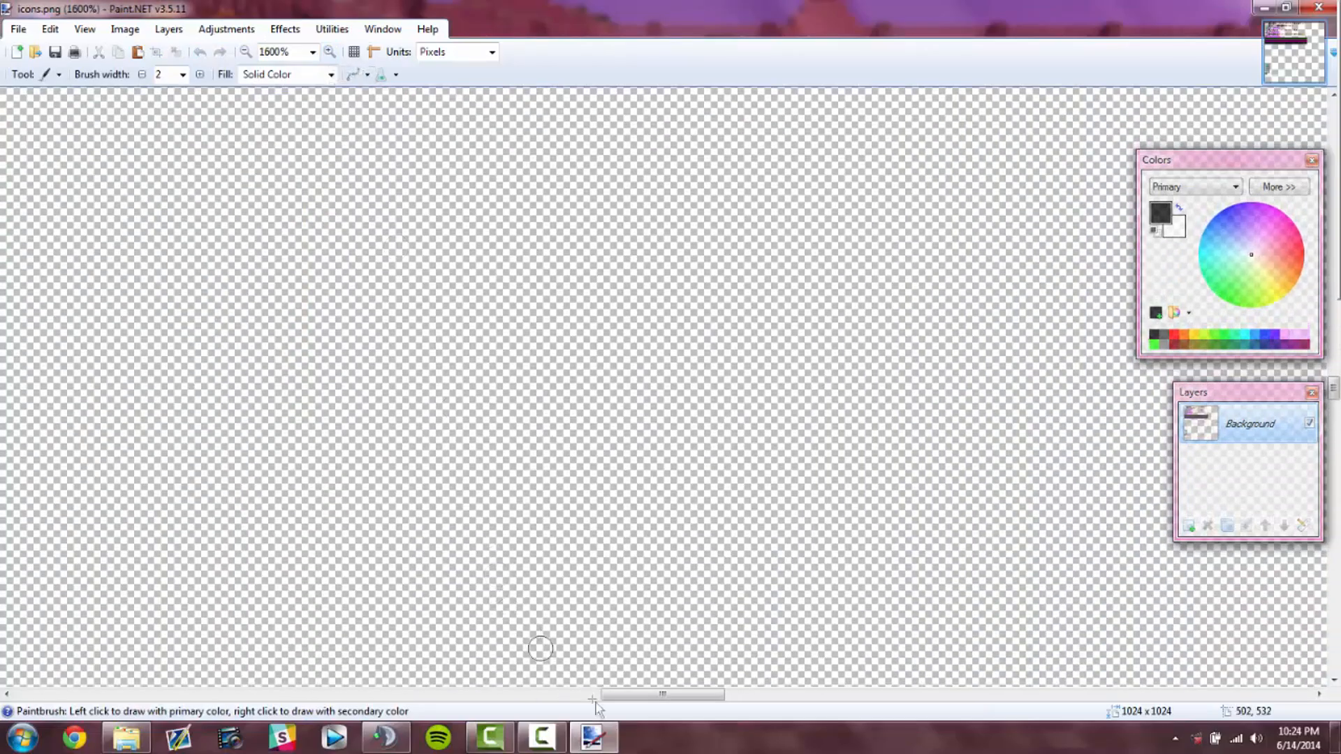
drag(638, 694, 34, 676)
scroll(51, 583, up, 10)
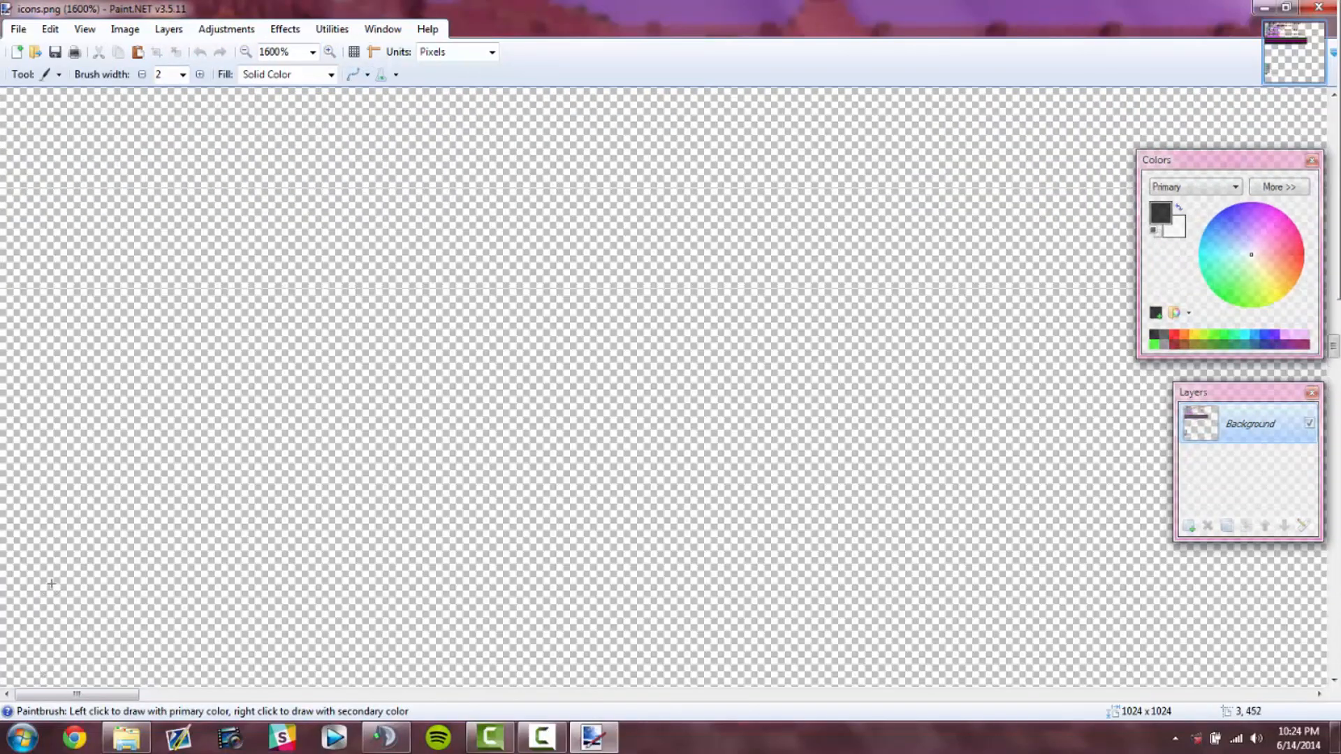
scroll(51, 583, up, 10)
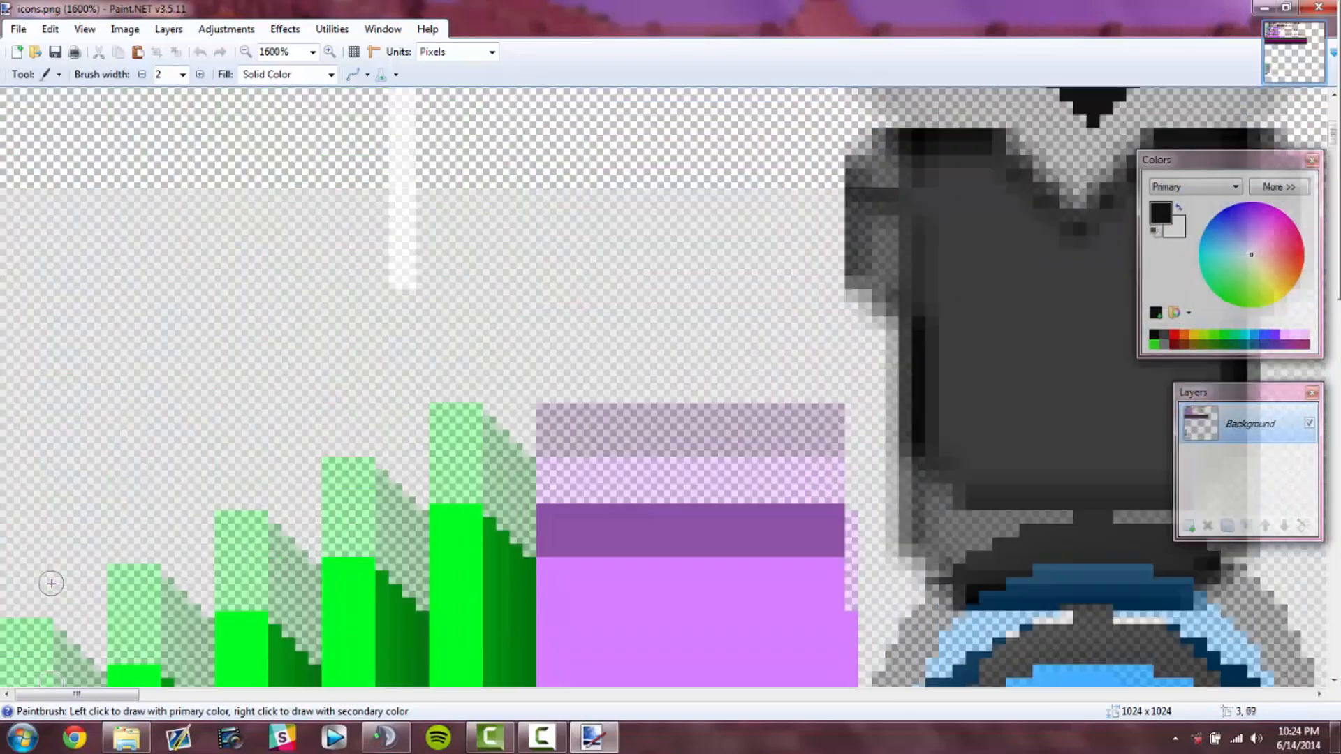
scroll(50, 583, down, 1)
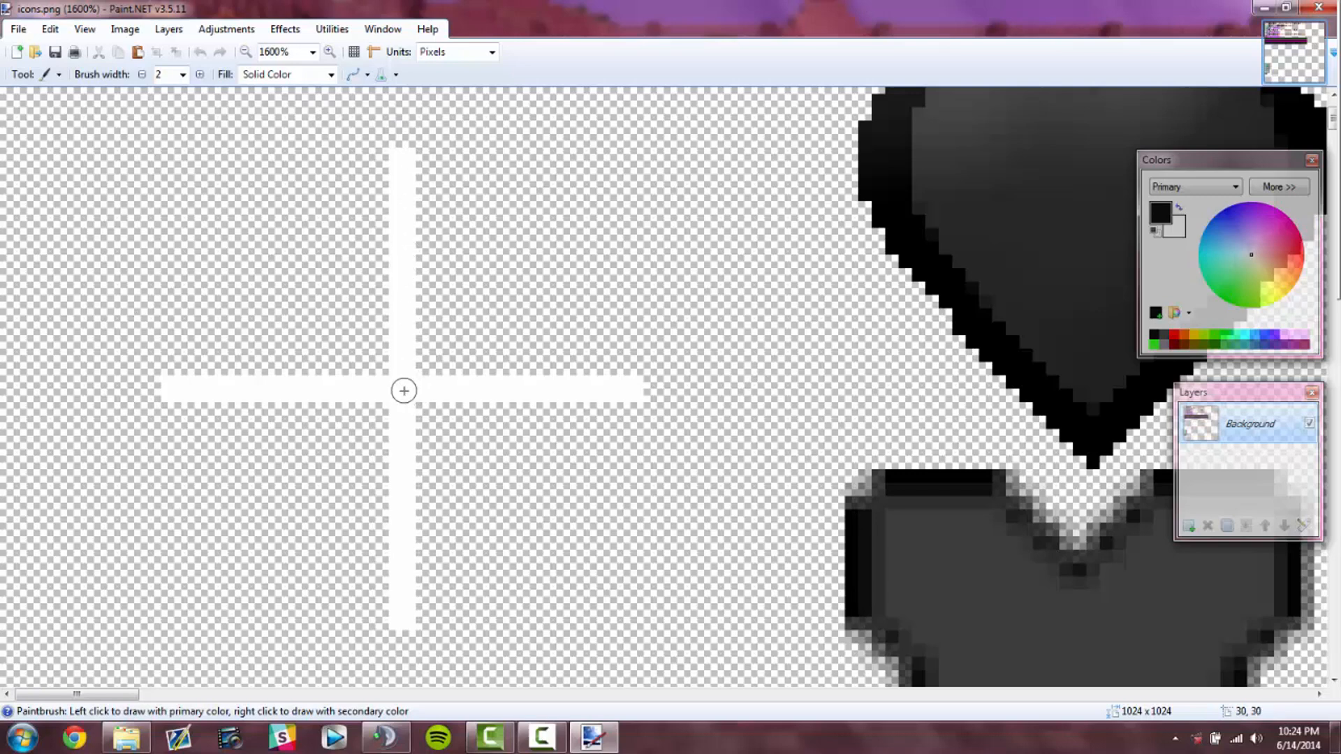
Step: Draw a short off-white stub extending right from the upper end of the crosshair's vertical line with the Pencil
click(59, 74)
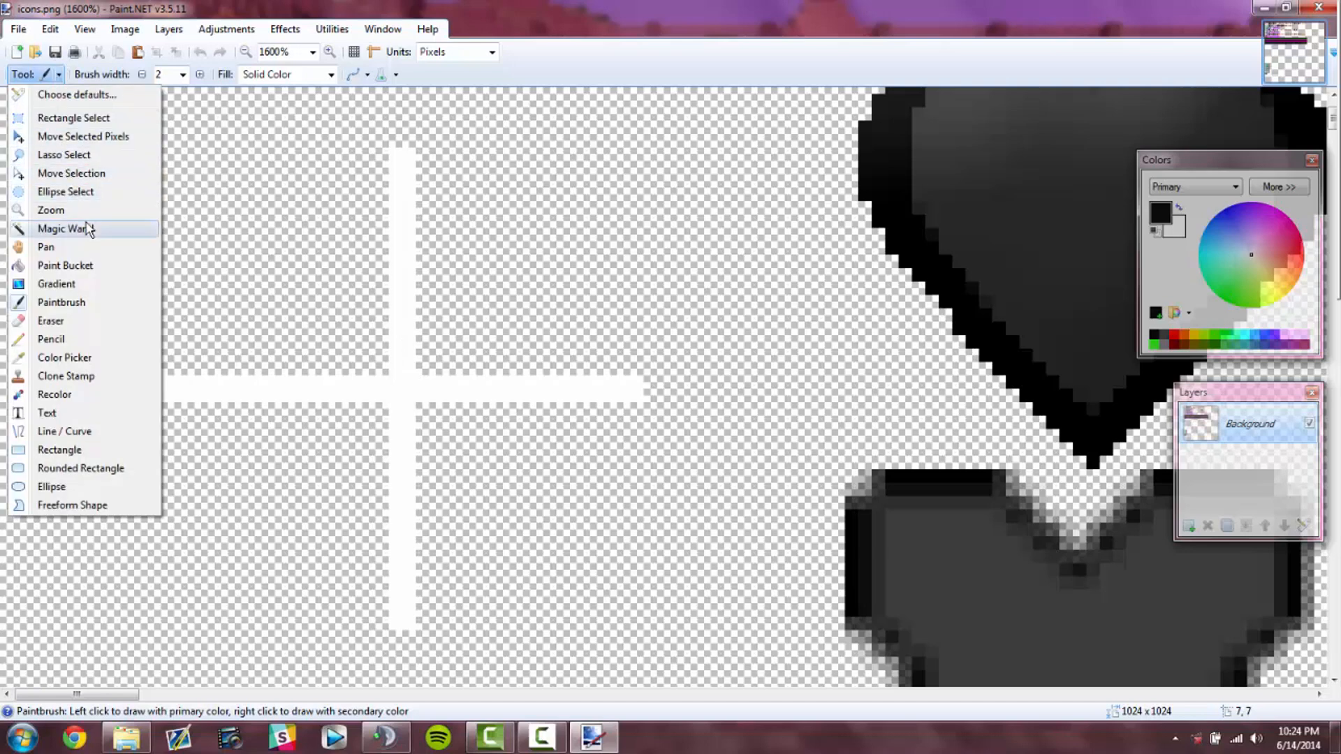
click(75, 339)
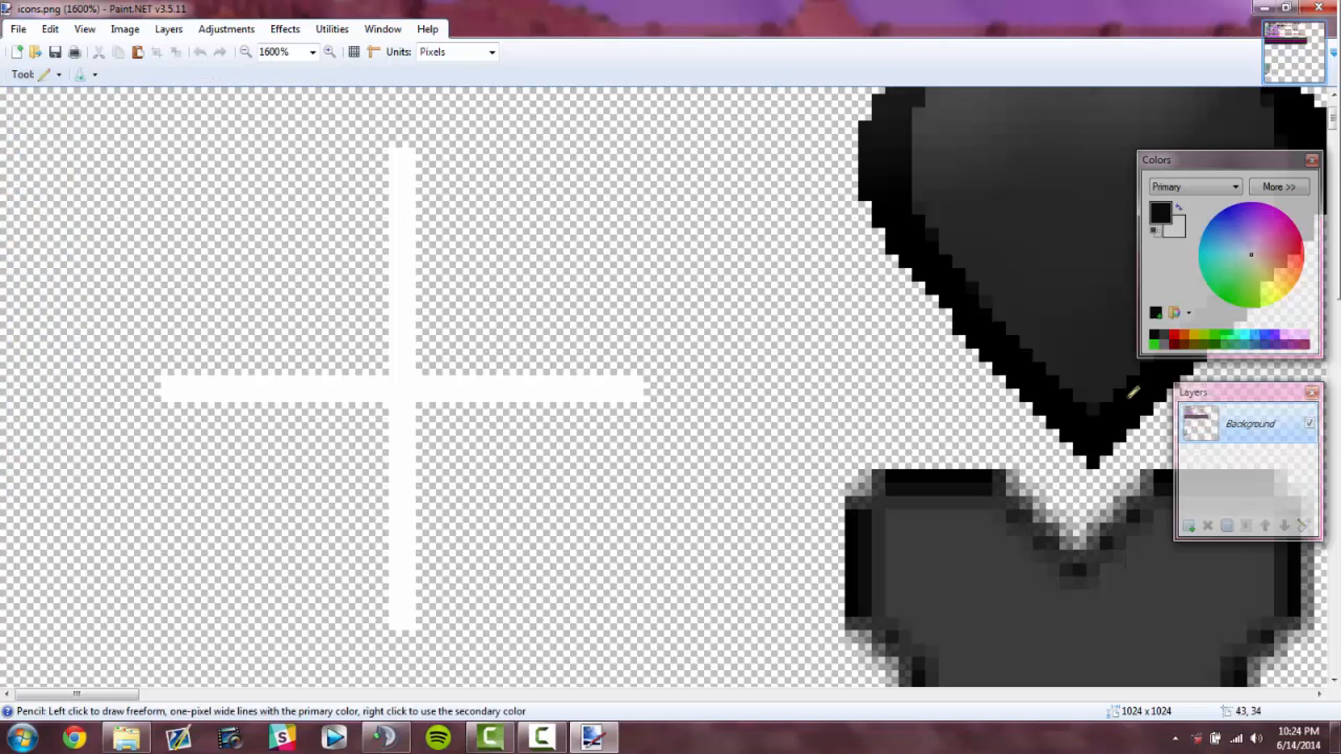
click(1253, 255)
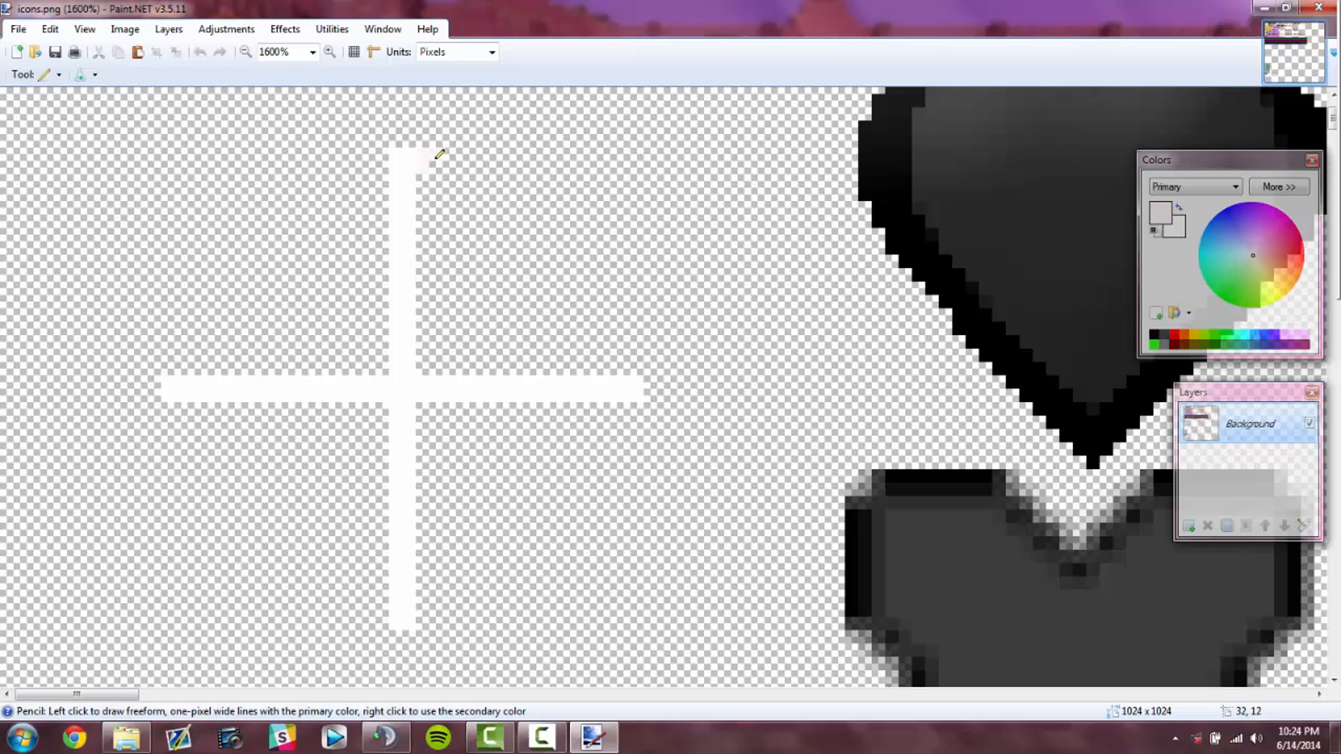
click(51, 29)
click(67, 43)
Step: Fill the whole crosshair, including its new stub, with black using the Paint Bucket
click(59, 74)
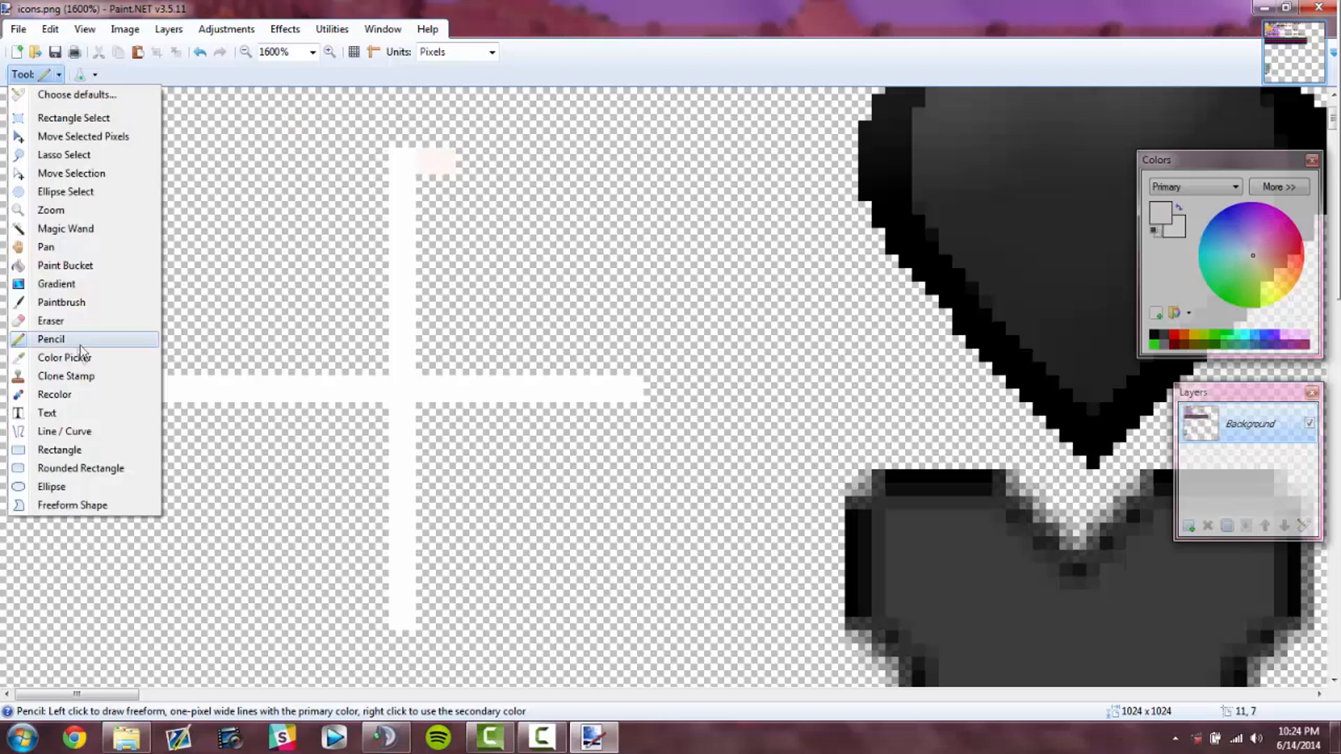
click(82, 266)
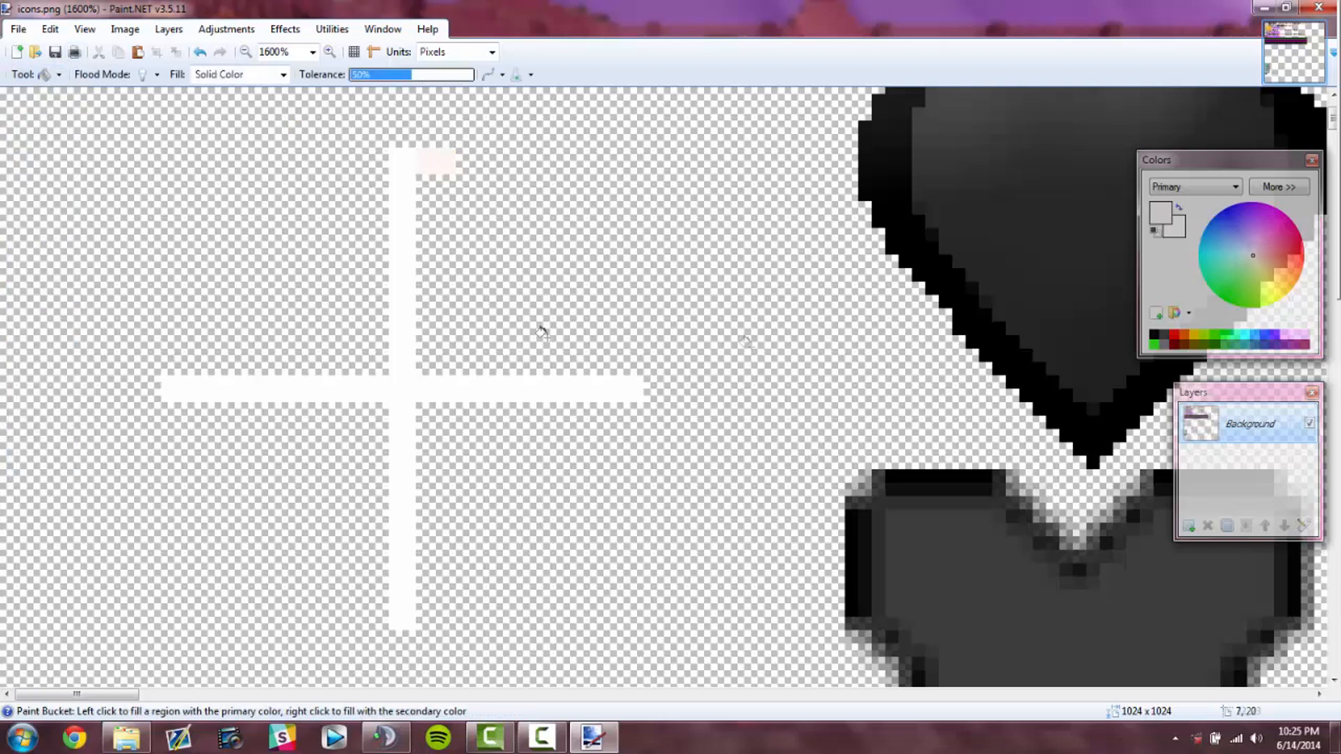
click(1156, 335)
click(398, 212)
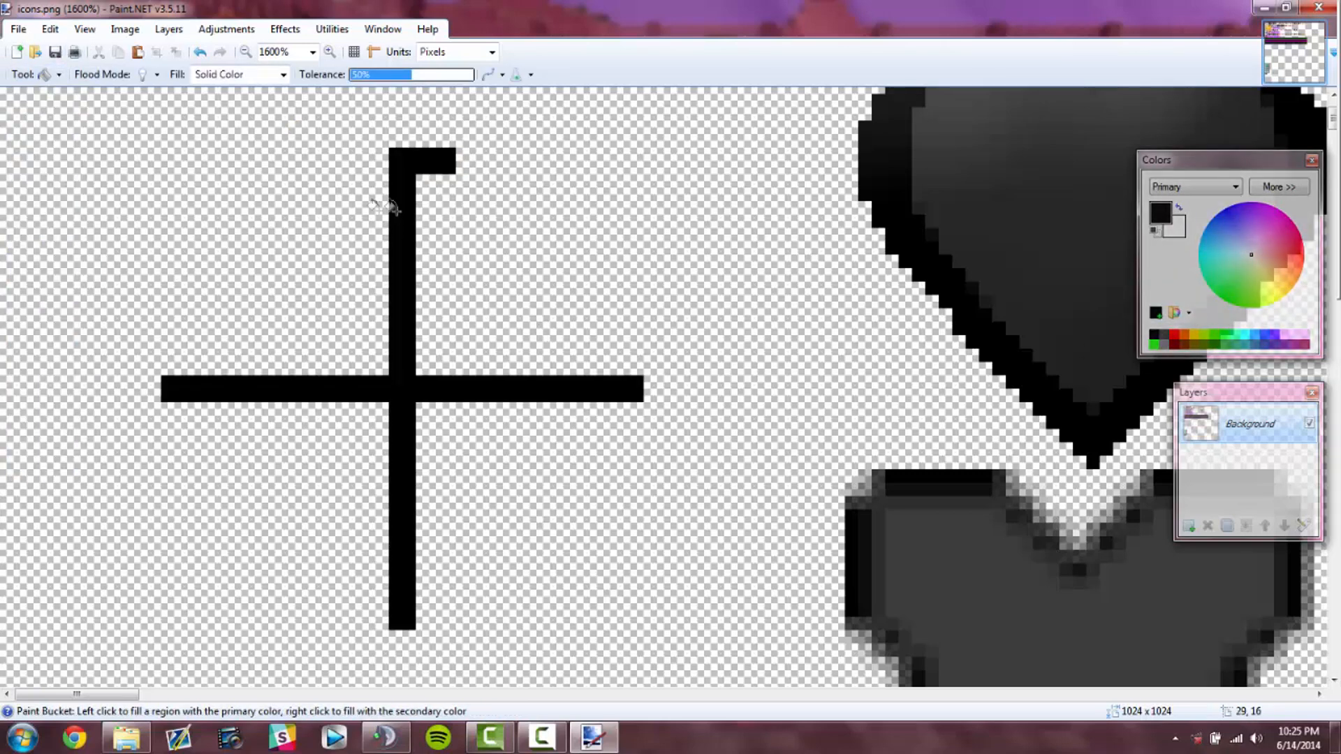
Step: Pencil four separate black blocks diagonally from the crosshair's upper stub down to its right end
click(51, 74)
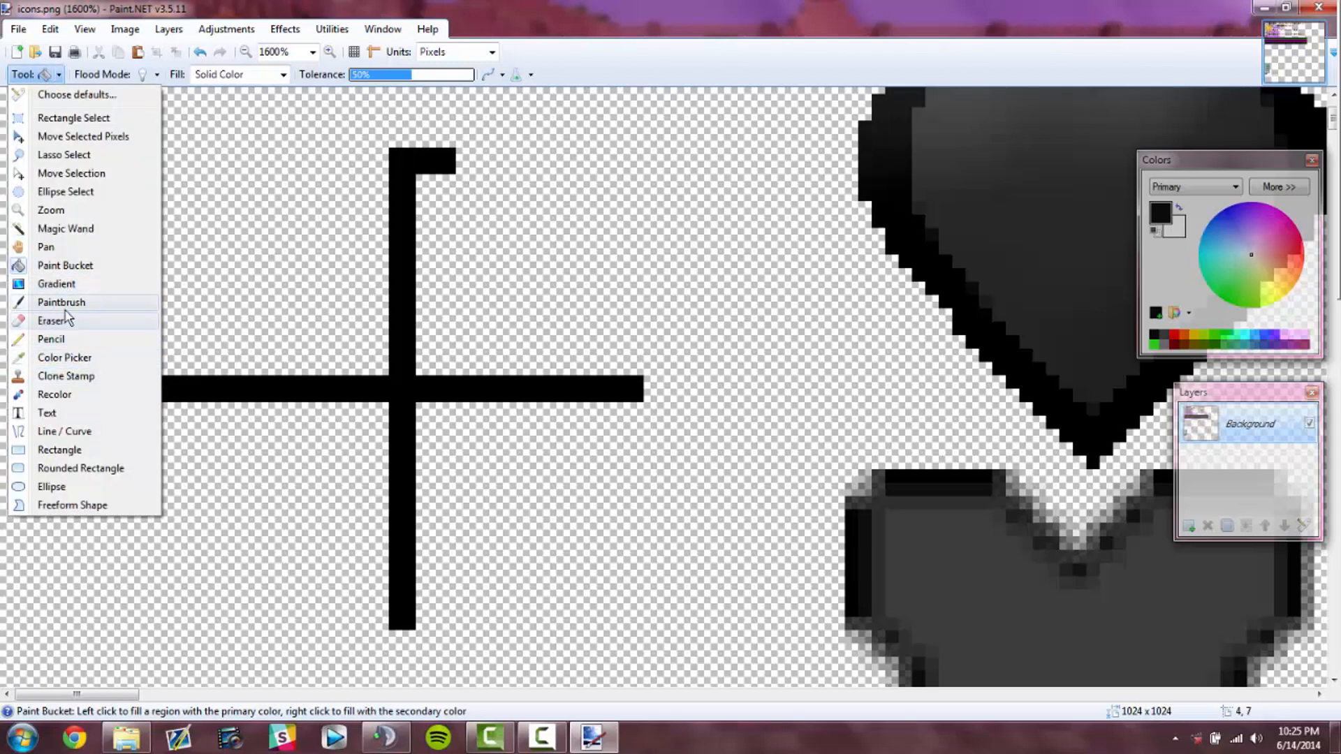
click(51, 339)
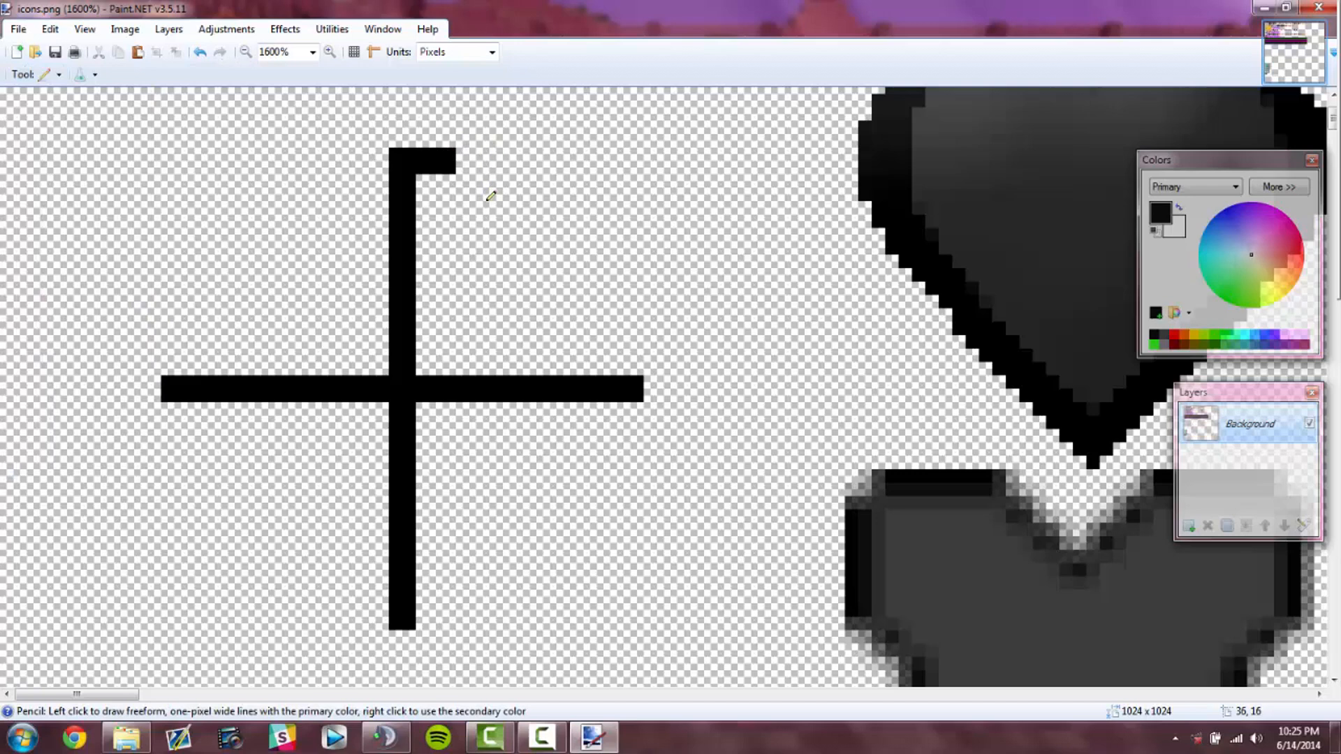
drag(488, 193, 501, 203)
mouse_move(544, 250)
mouse_down()
mouse_move(558, 264)
mouse_move(566, 244)
mouse_up()
mouse_move(595, 295)
mouse_down()
mouse_move(619, 314)
mouse_move(624, 346)
mouse_move(640, 339)
mouse_up()
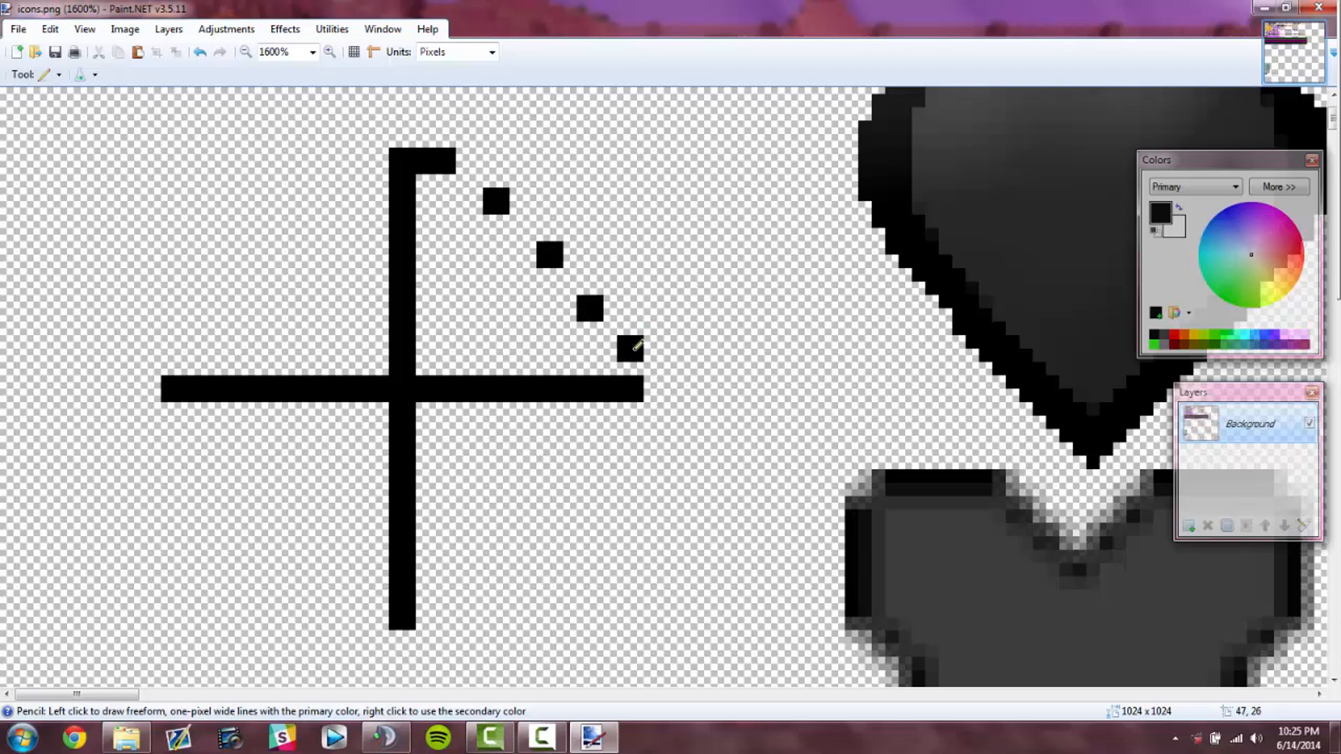
Step: Pencil black perpendicular end caps on all four arms of the crosshair, extending evenly to both sides of each arm
drag(627, 383, 635, 366)
drag(419, 616, 434, 609)
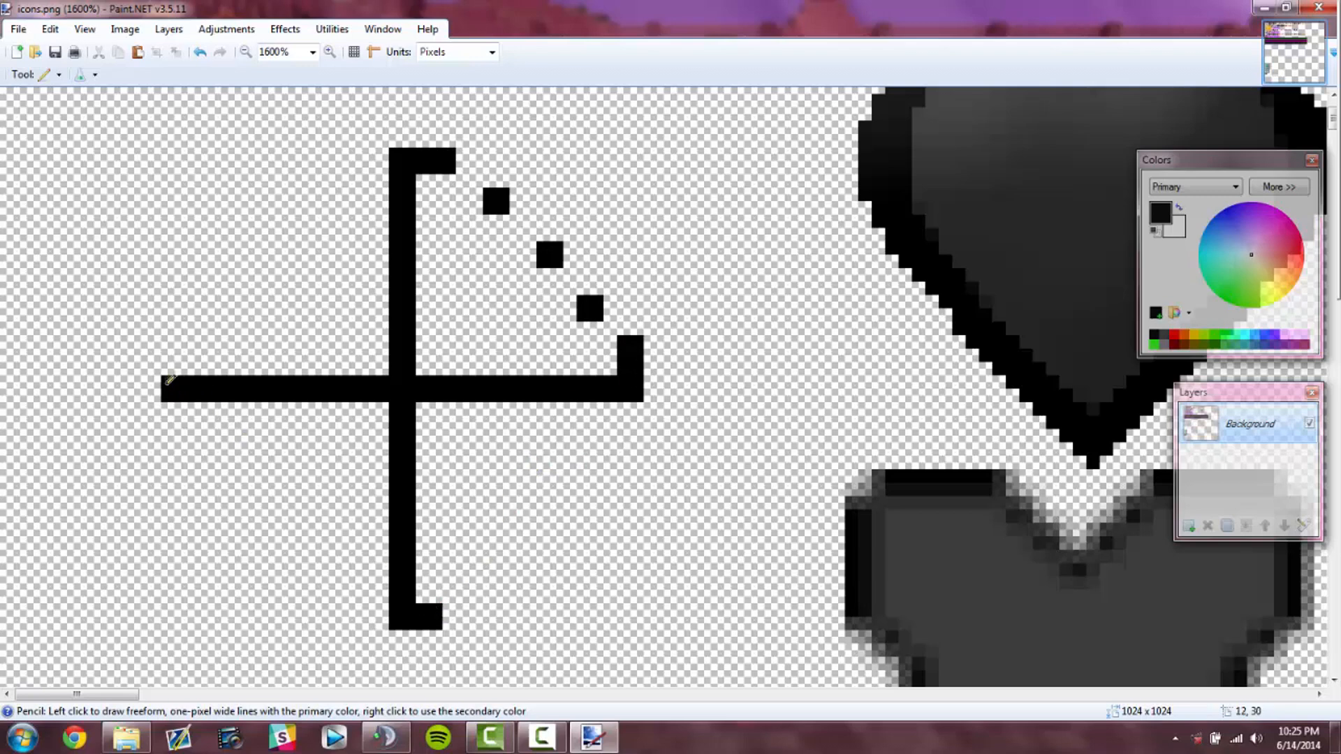
mouse_move(167, 367)
mouse_down()
mouse_move(165, 355)
mouse_move(184, 364)
mouse_move(171, 418)
mouse_move(200, 376)
mouse_up()
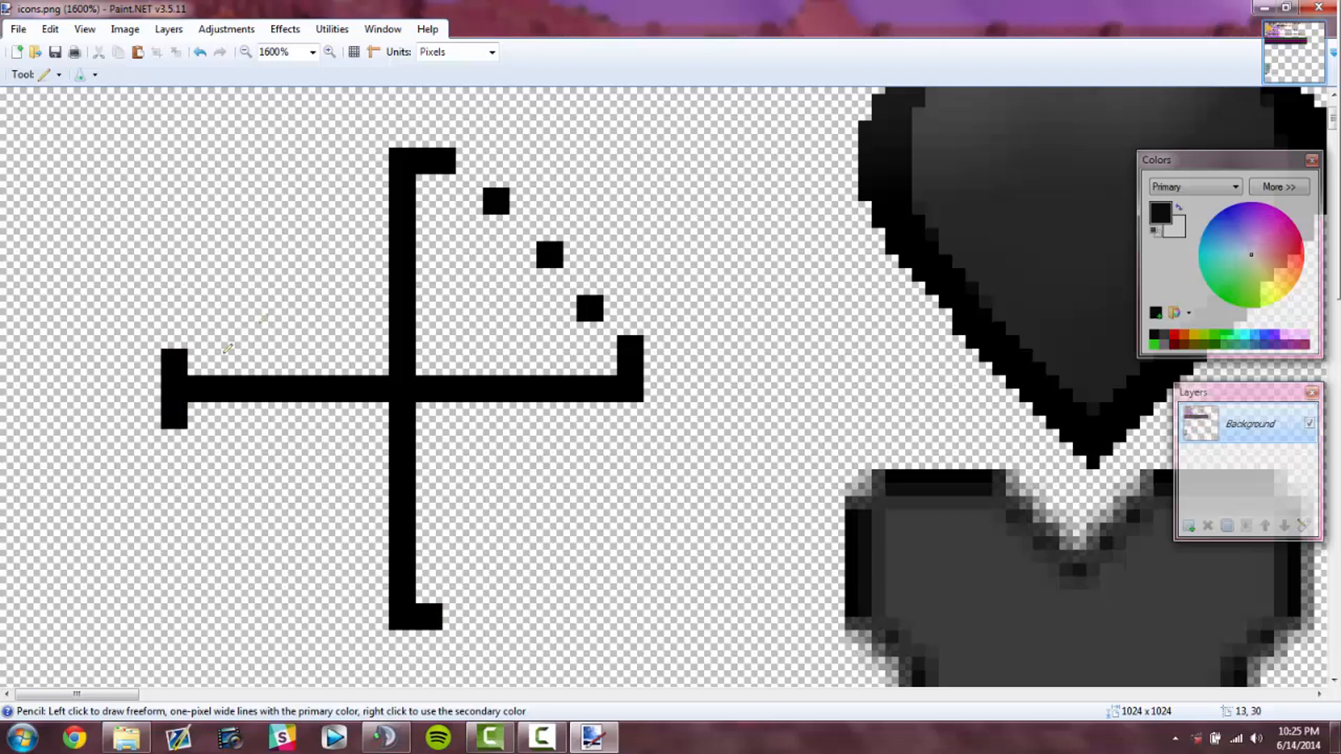
mouse_move(396, 155)
mouse_down()
mouse_move(366, 155)
mouse_move(389, 171)
mouse_move(356, 167)
mouse_move(364, 151)
mouse_up()
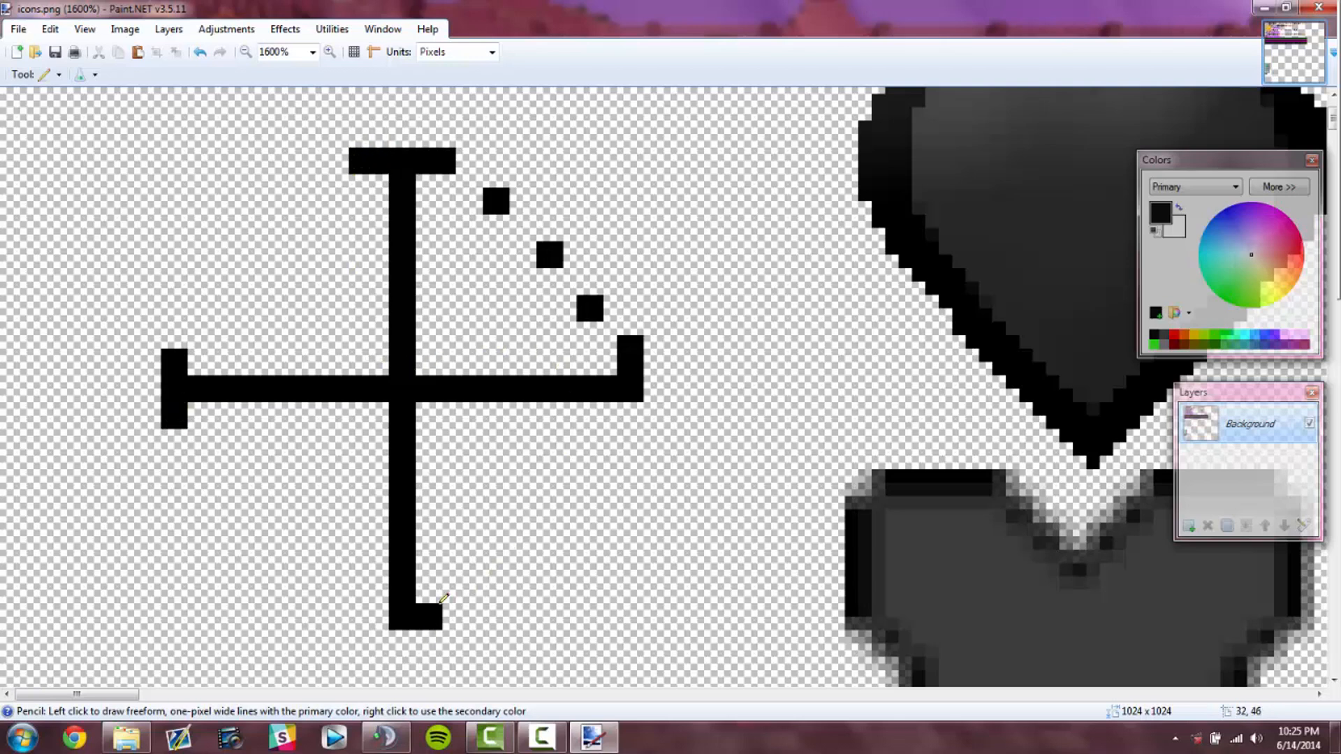
mouse_move(442, 600)
mouse_down()
mouse_move(452, 610)
mouse_move(372, 612)
mouse_move(386, 622)
mouse_move(357, 606)
mouse_up()
mouse_move(624, 396)
mouse_down()
mouse_move(620, 438)
mouse_move(637, 396)
mouse_up()
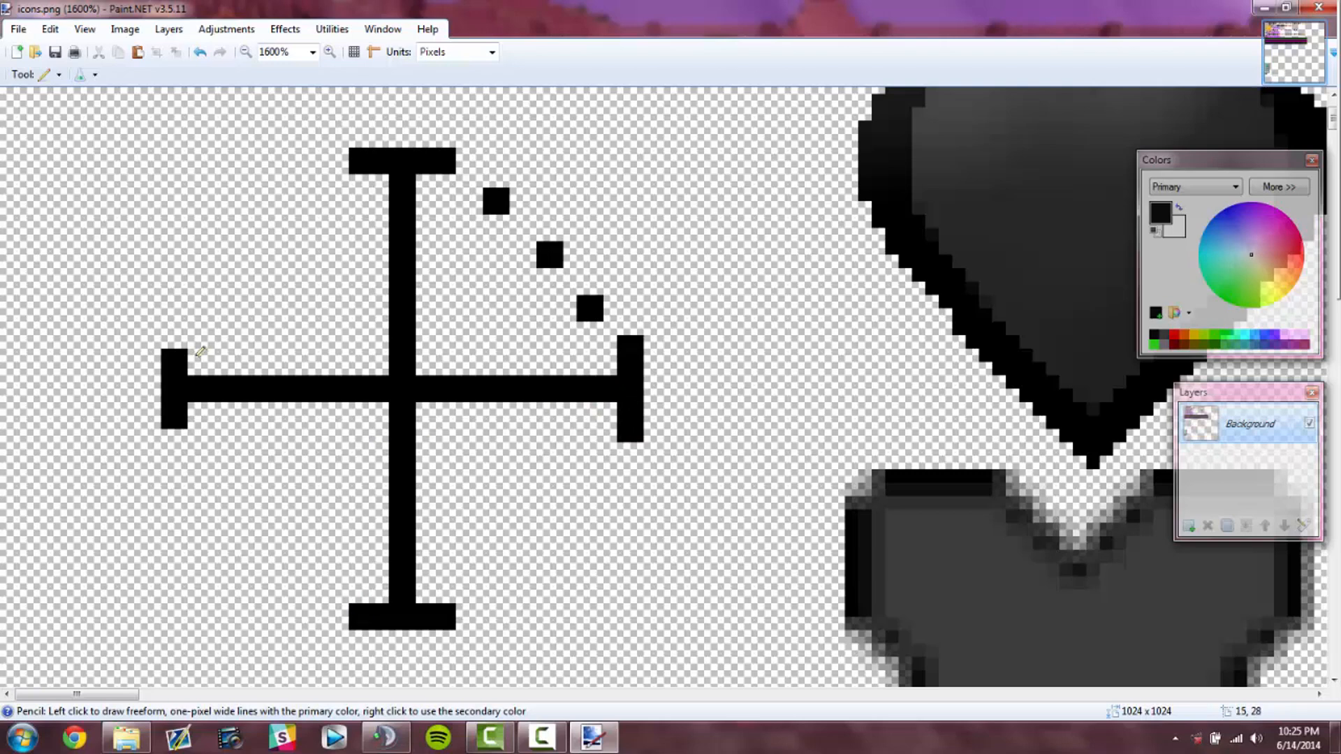
drag(189, 347, 177, 341)
drag(171, 428, 174, 436)
Step: Erase the three loose black blocks between the crosshair's upper and right end caps
click(58, 74)
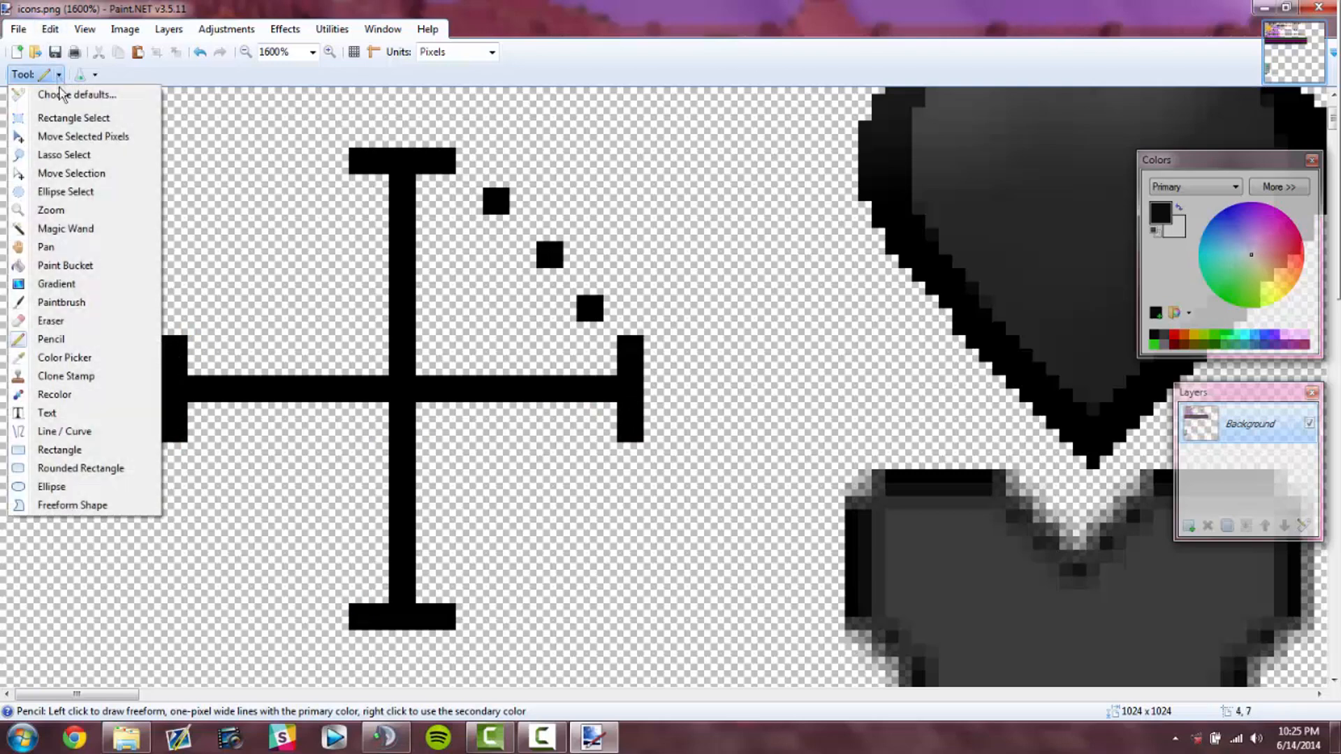
click(79, 326)
mouse_move(589, 306)
mouse_down()
mouse_move(523, 217)
mouse_move(491, 204)
mouse_up()
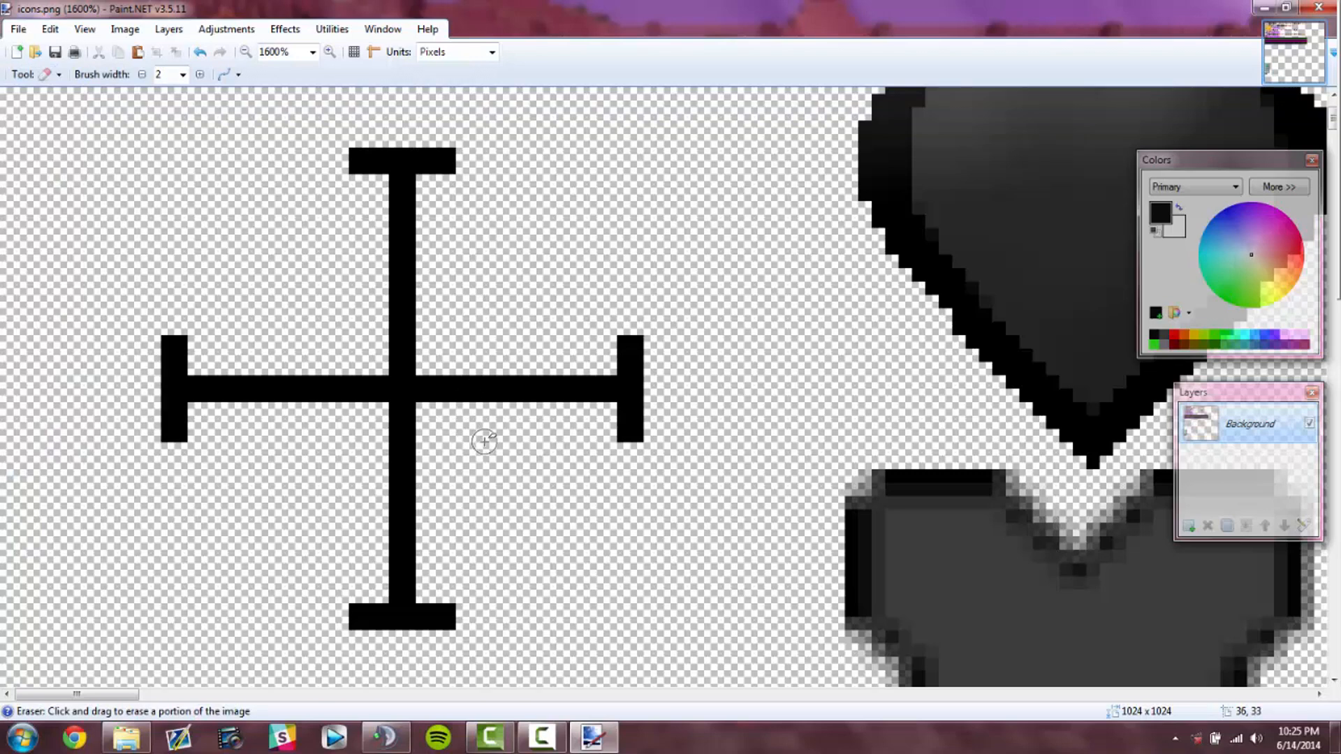
Step: Fill the capped crosshair with a very pale greenish white using the Paint Bucket
click(46, 74)
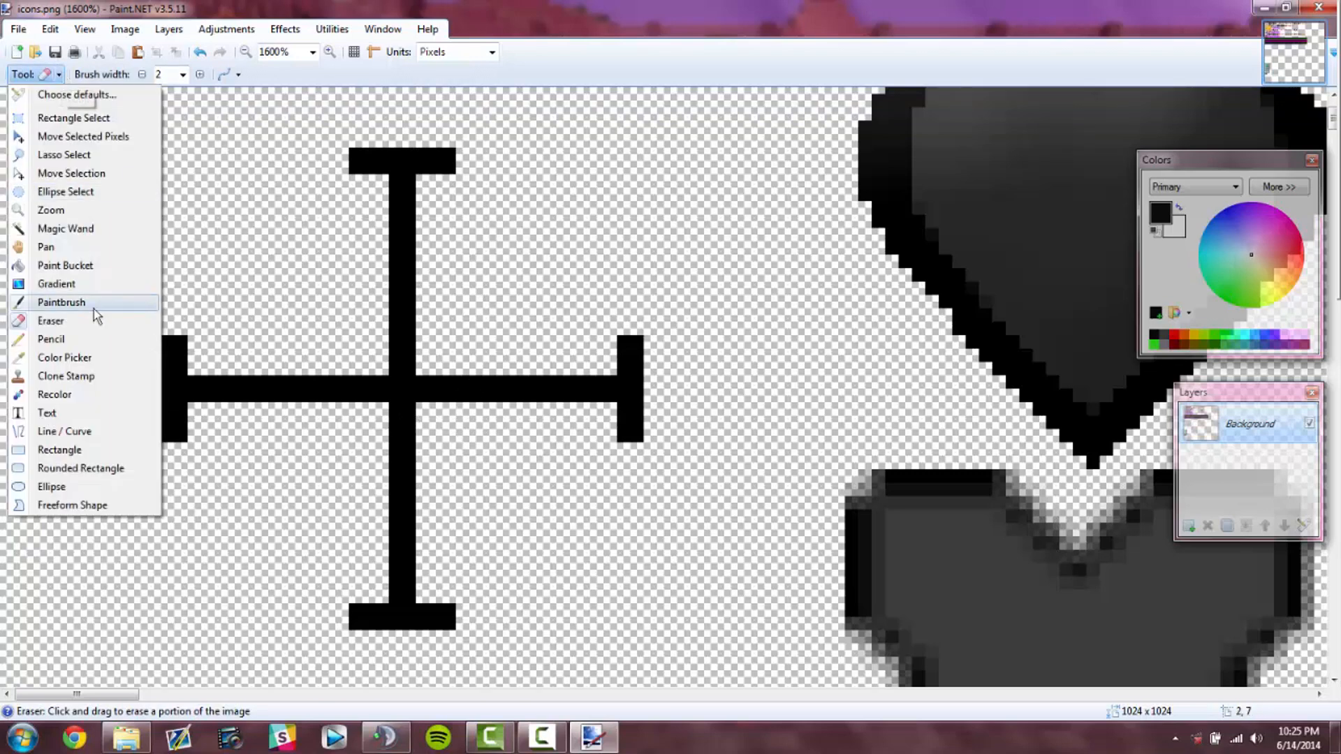
click(79, 264)
click(1250, 259)
click(402, 162)
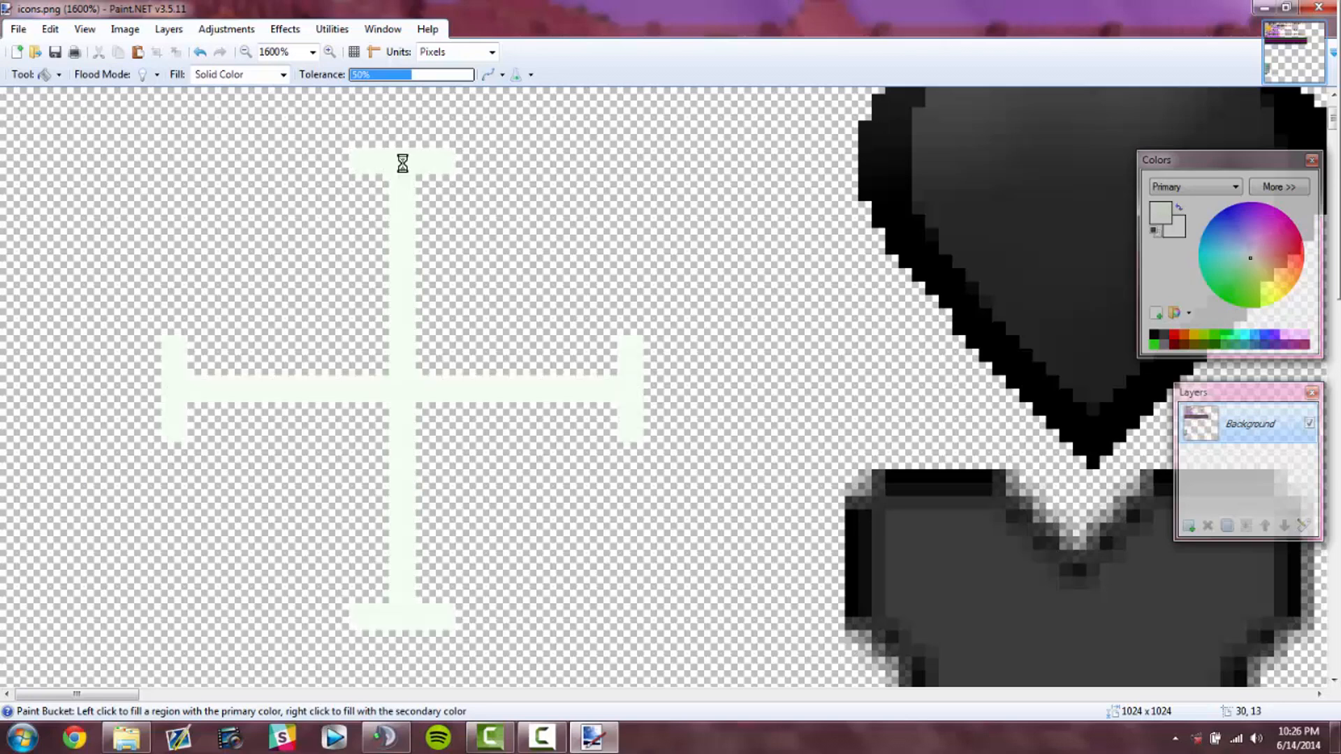
Step: Save icons.png as a 32-bit image and close Paint.NET
click(18, 29)
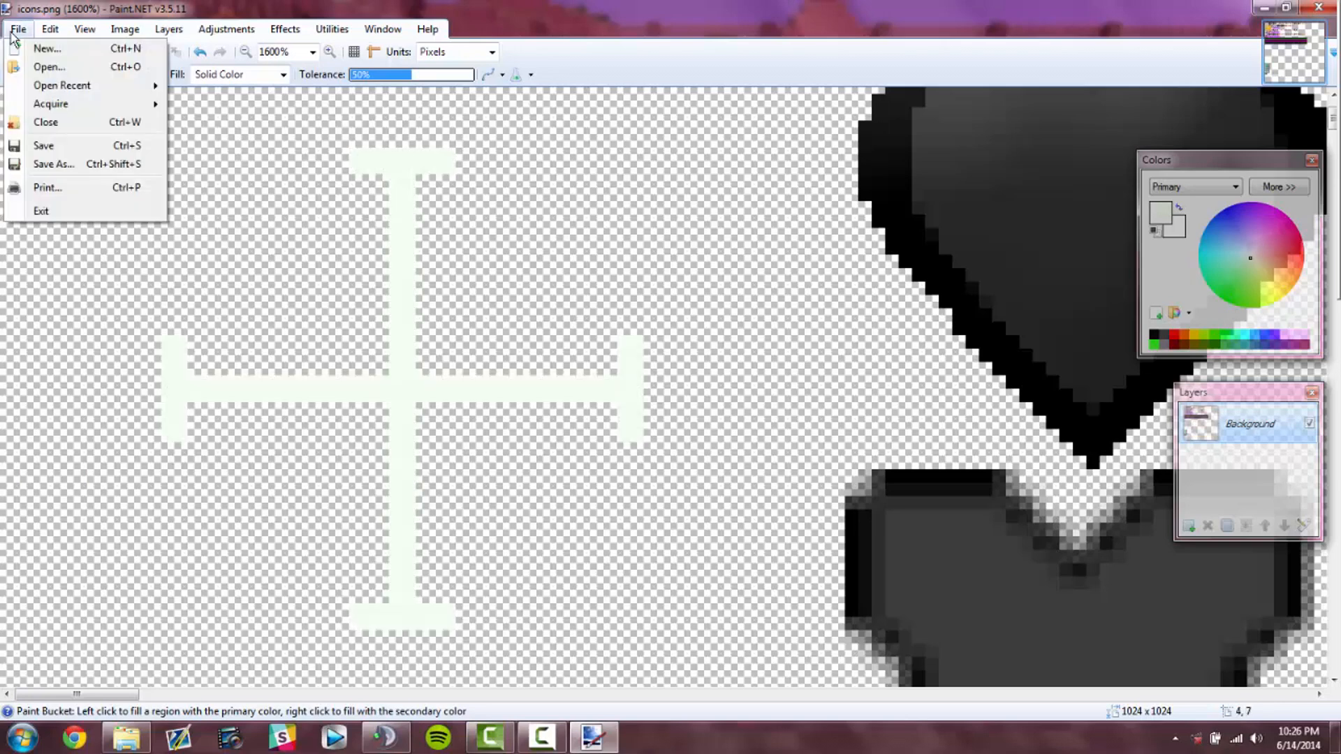
click(54, 150)
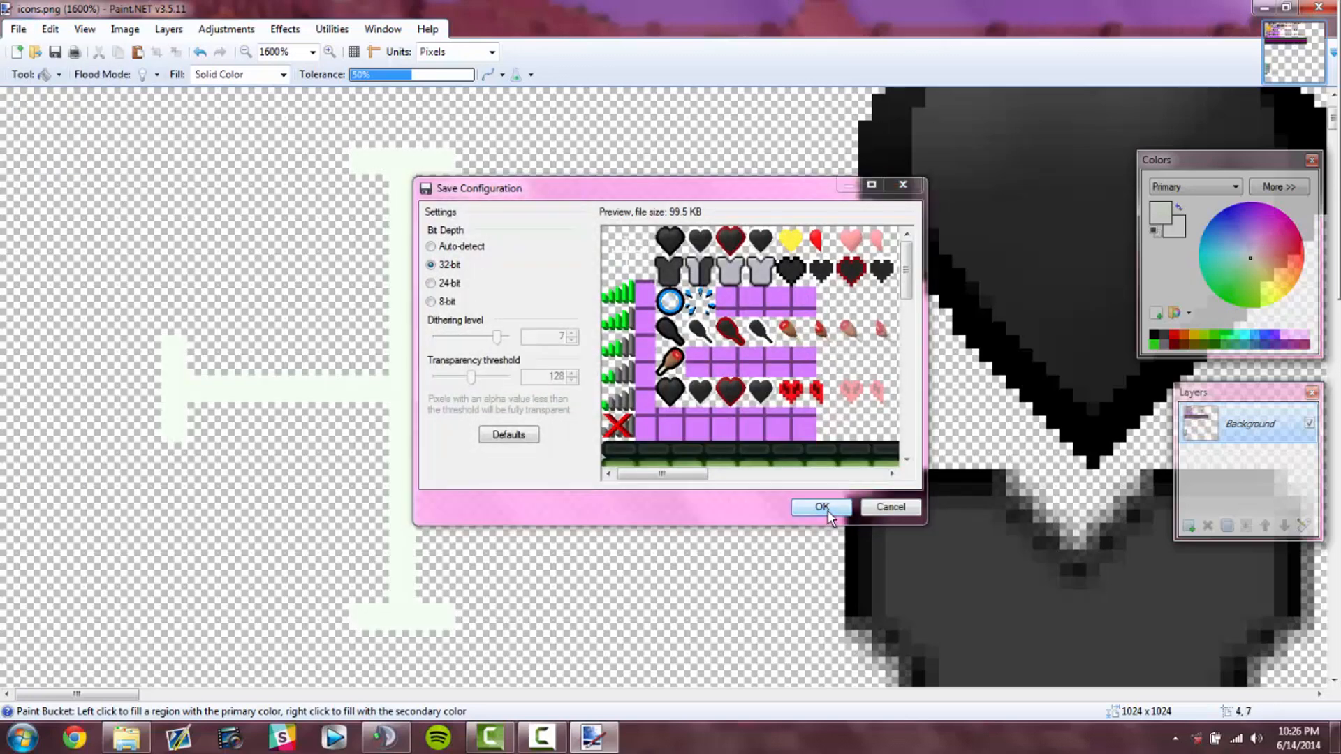
click(822, 507)
mouse_move(1325, 10)
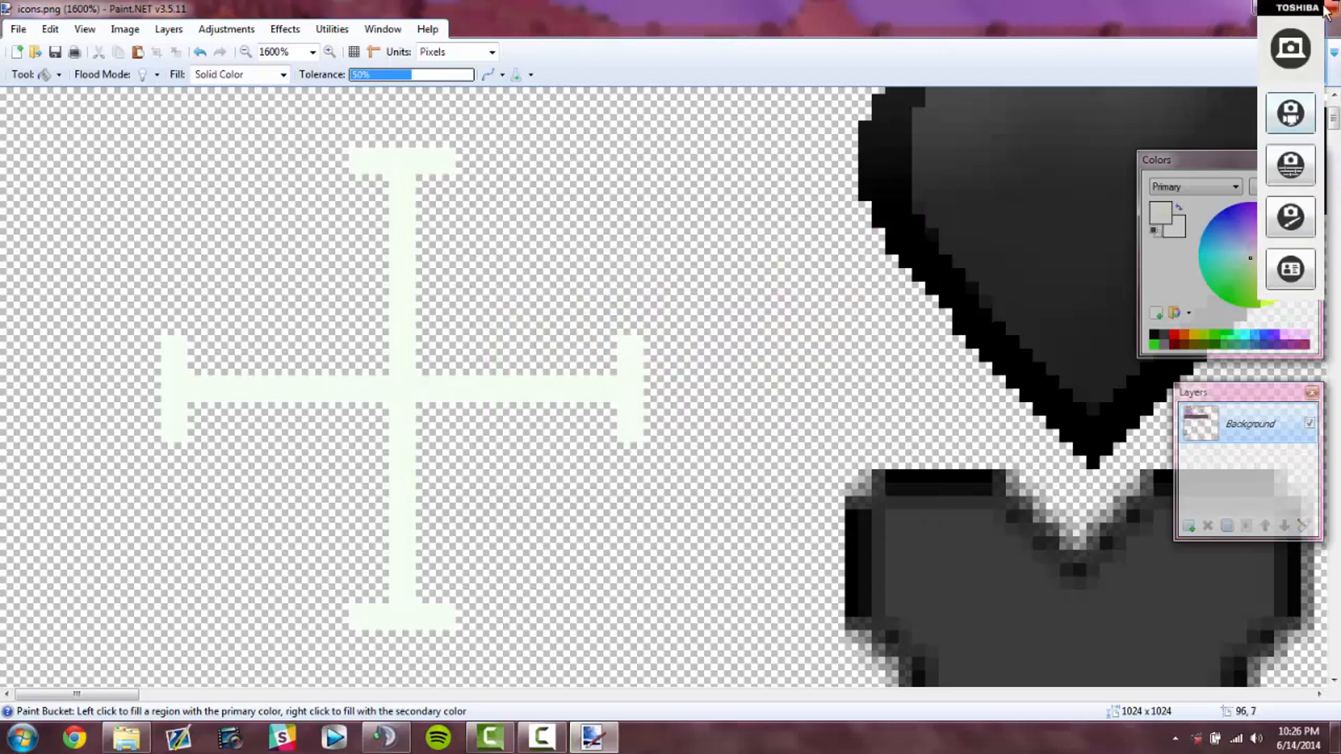
click(1331, 9)
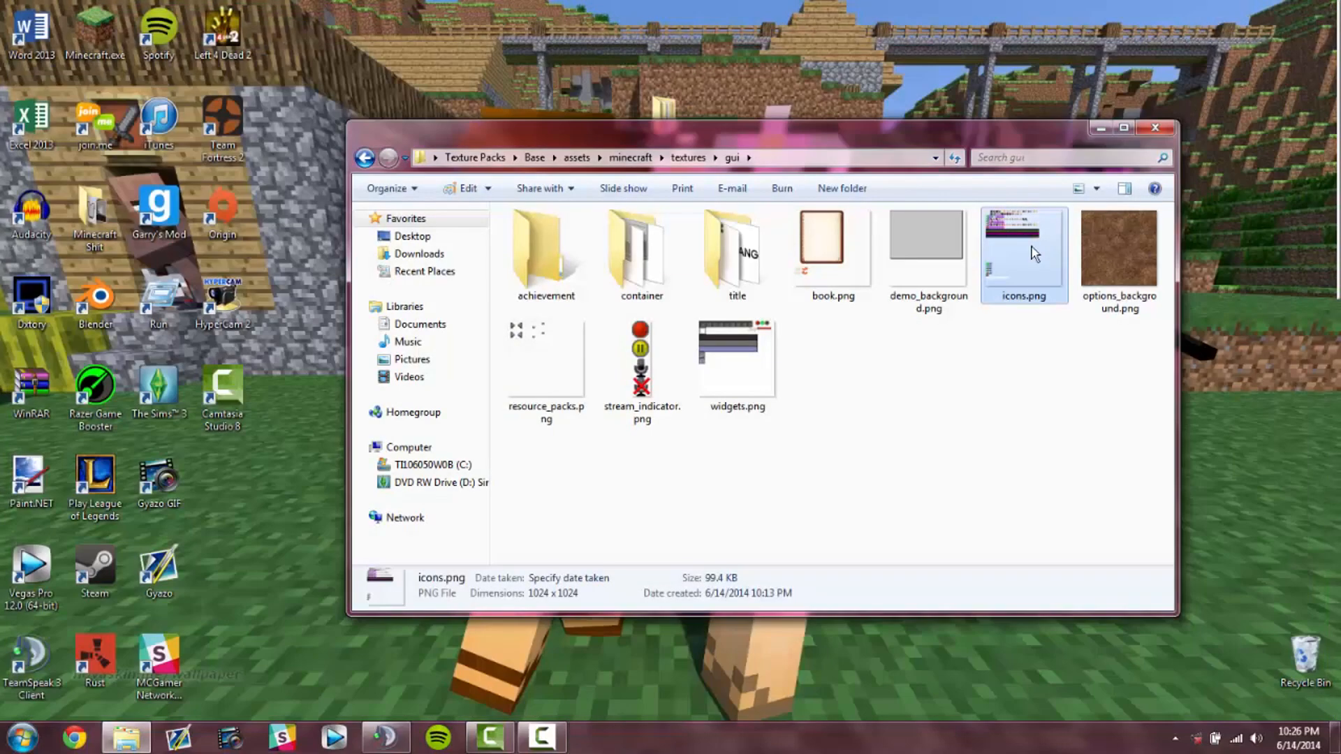
Step: Copy the edited icons.png and browse from Texture Packs to Base.zip/assets/minecraft/textures/gui
right_click(1034, 253)
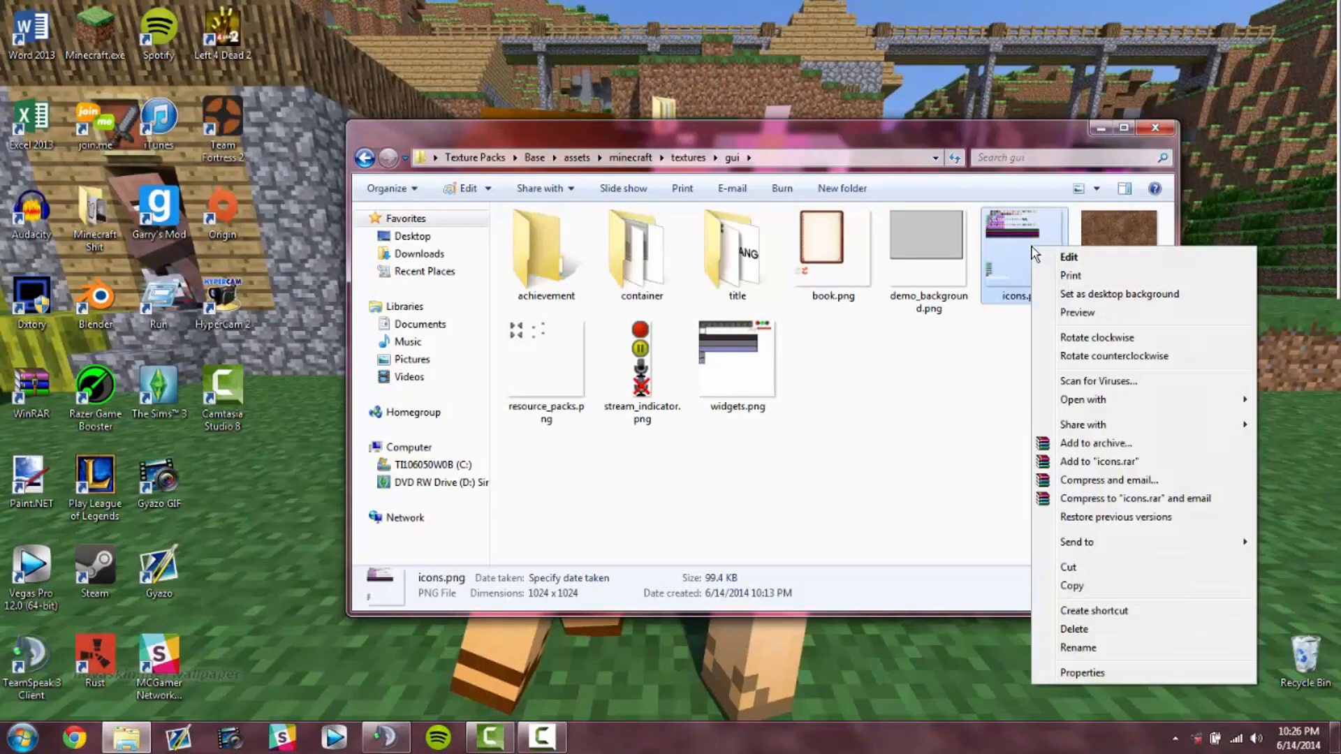
click(1108, 592)
click(364, 157)
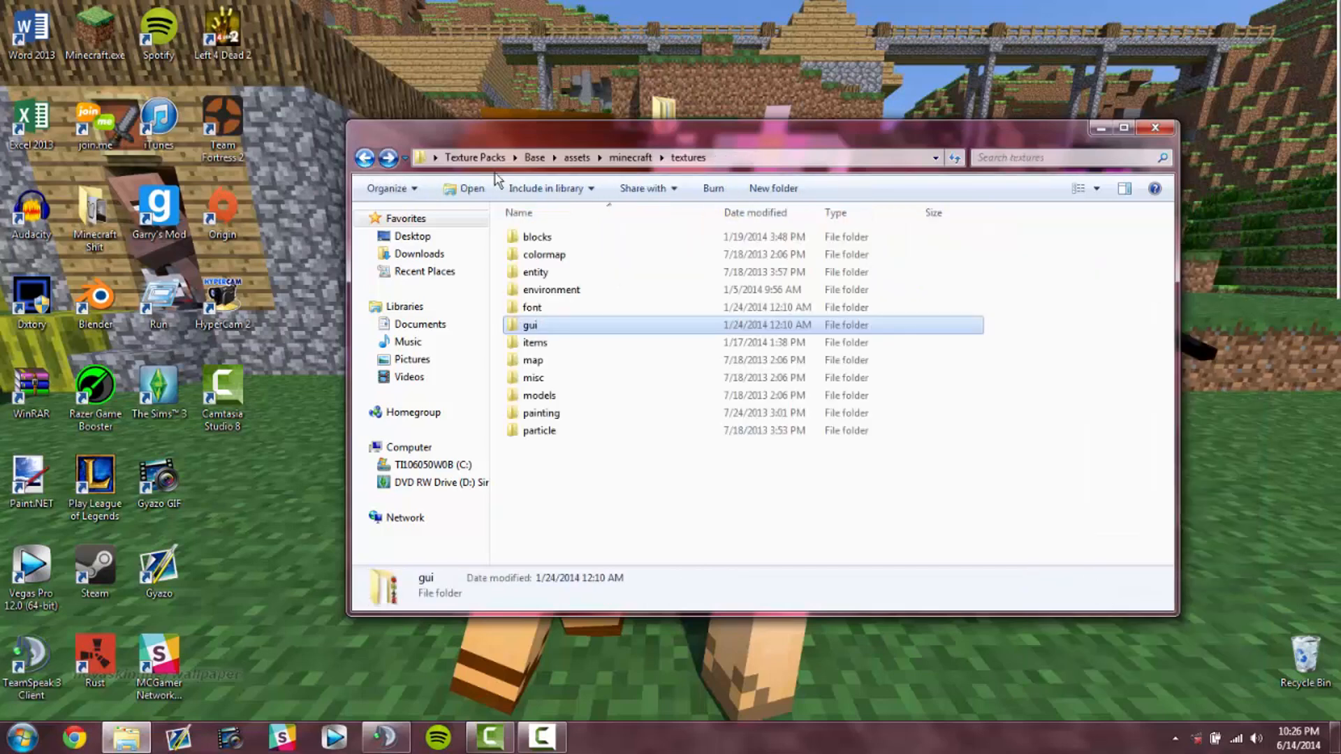
click(478, 161)
double_click(558, 278)
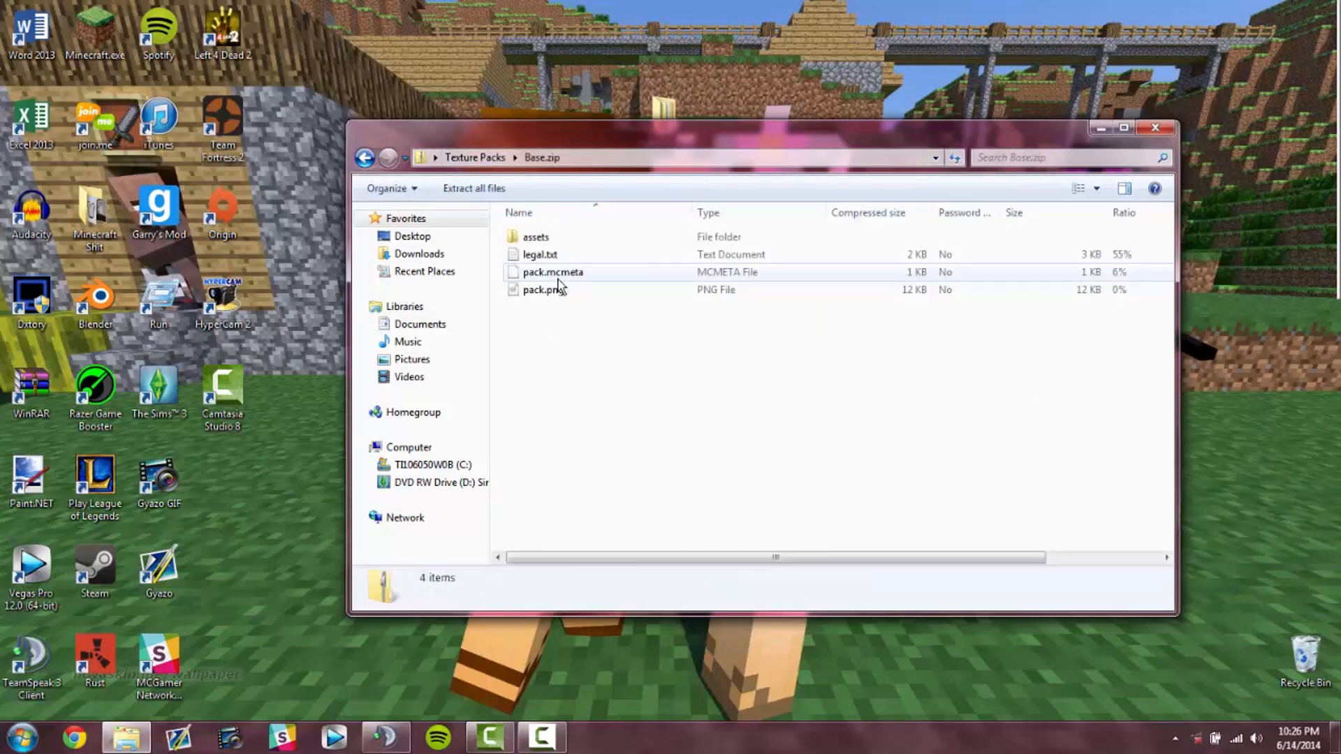
double_click(577, 245)
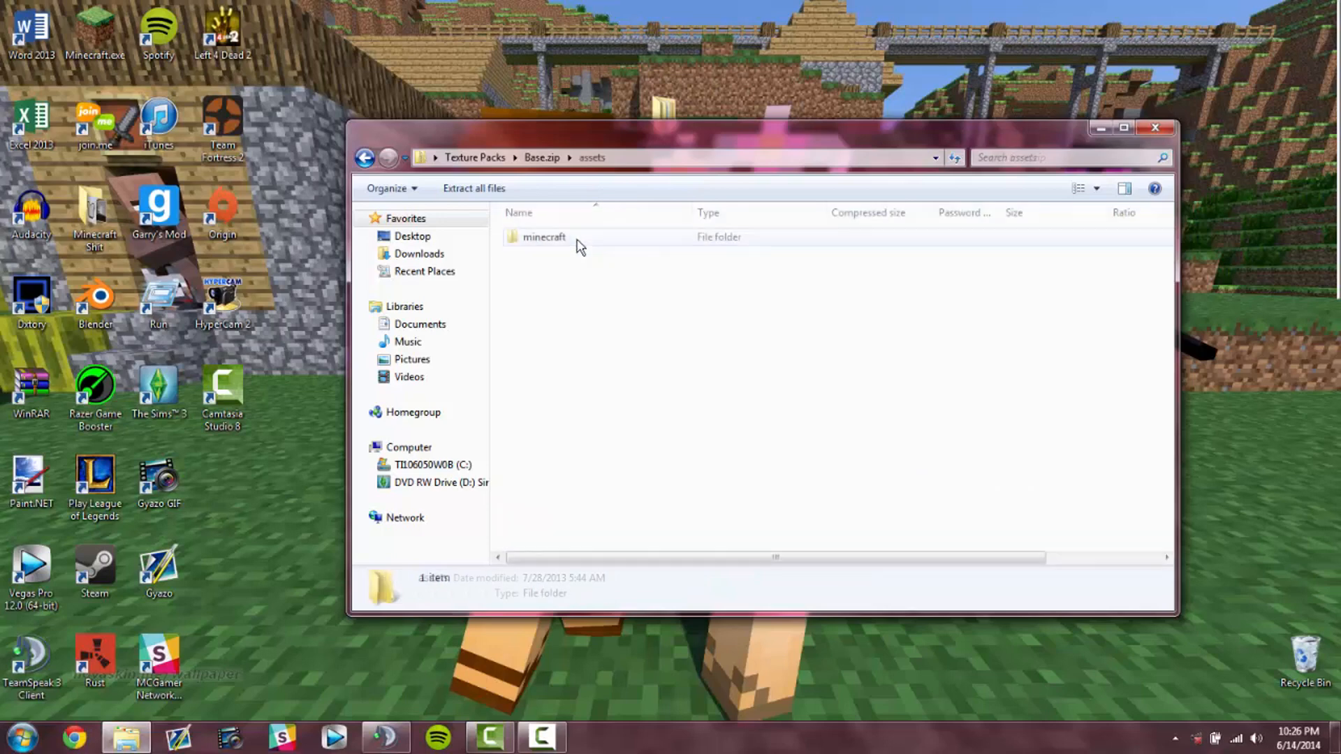
double_click(577, 241)
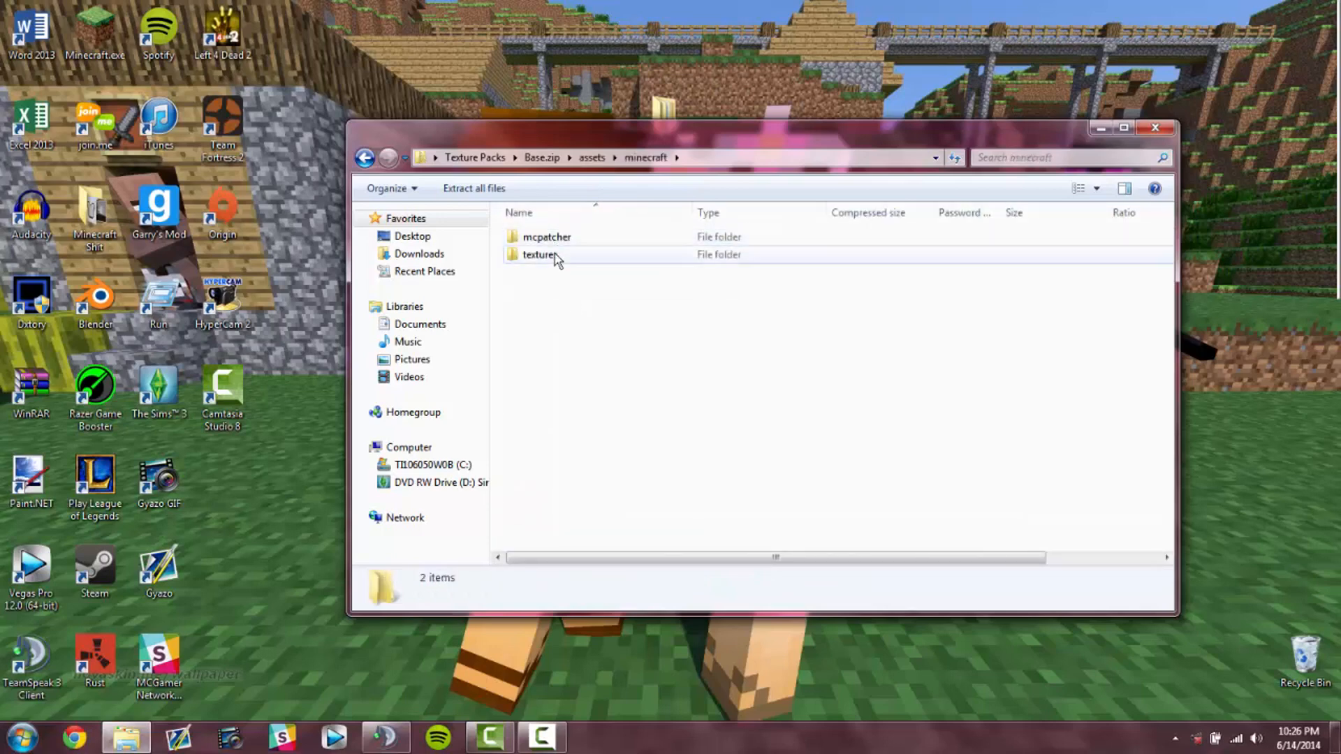
double_click(555, 254)
double_click(563, 330)
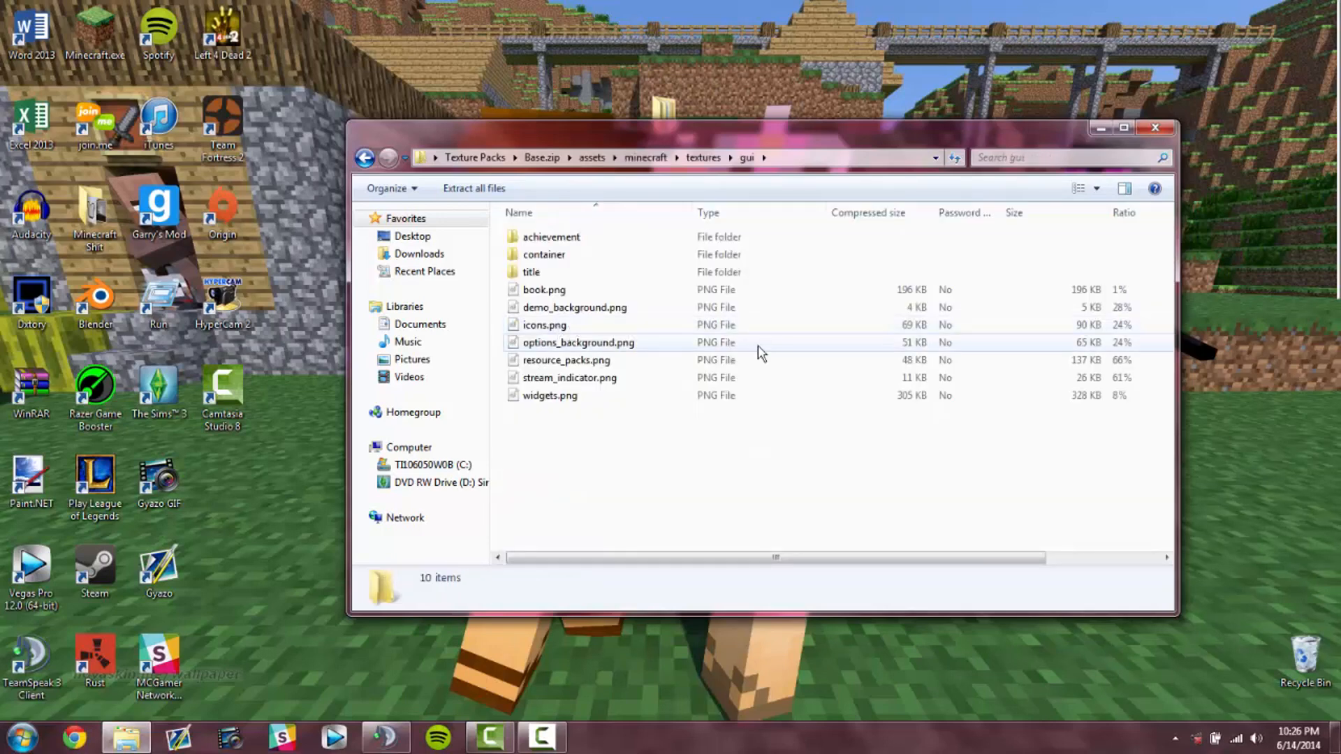
Step: Paste the copied icons.png into Base.zip's gui folder, replacing the existing file
right_click(593, 452)
click(657, 547)
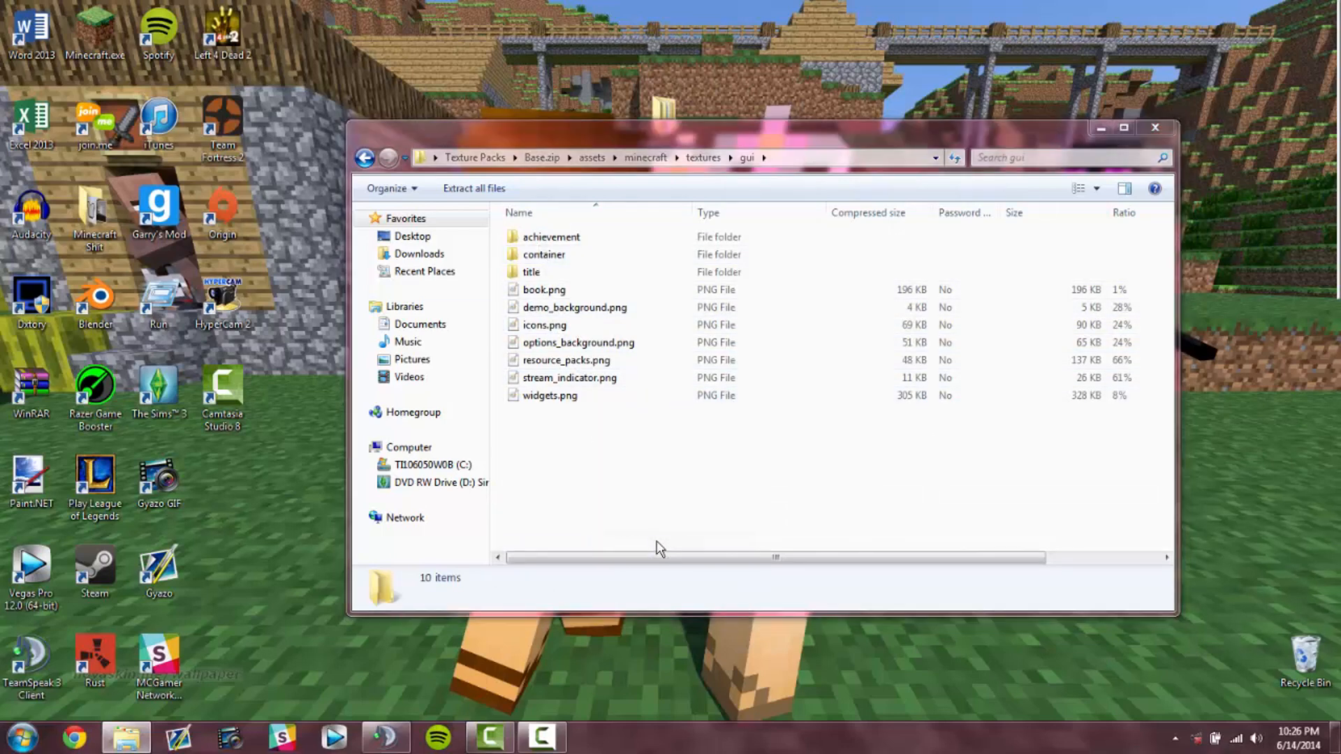
click(648, 316)
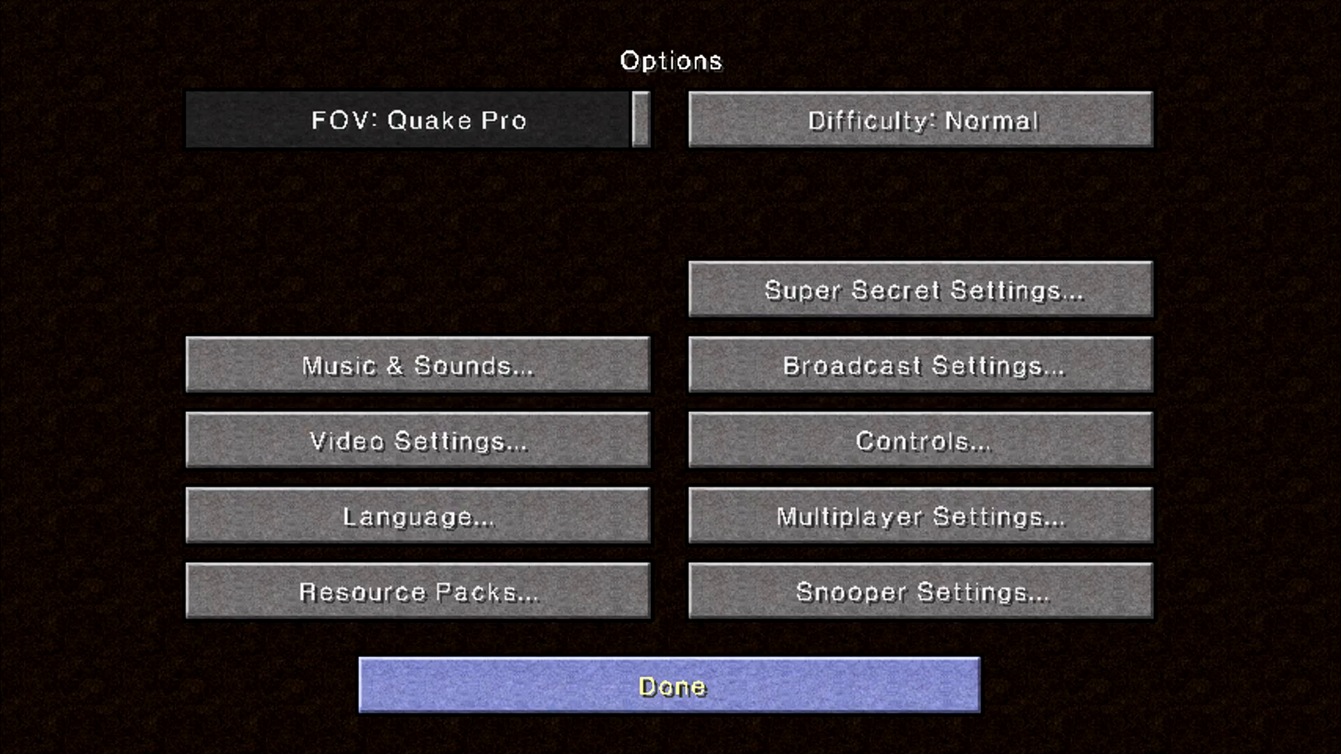
Step: In Minecraft, leave the options, load the singleplayer world Test and respawn the character
click(673, 686)
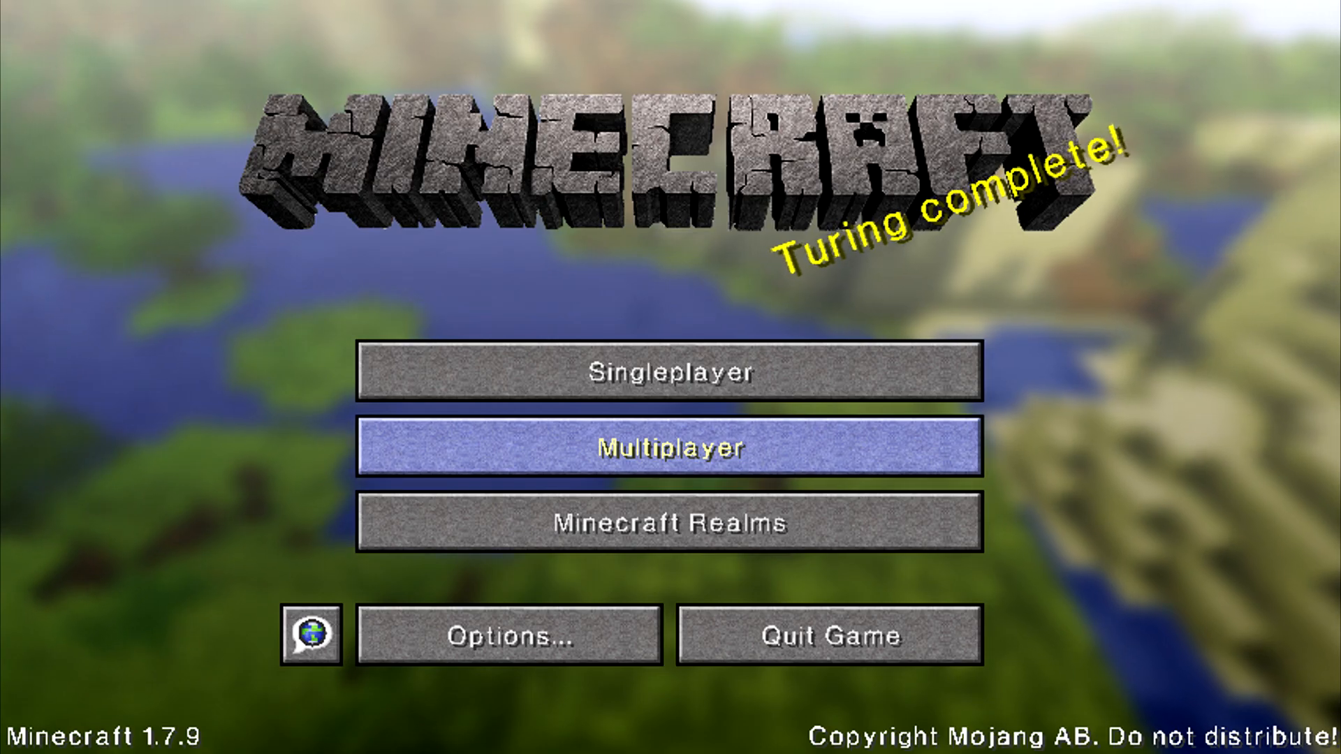
click(671, 447)
click(1036, 698)
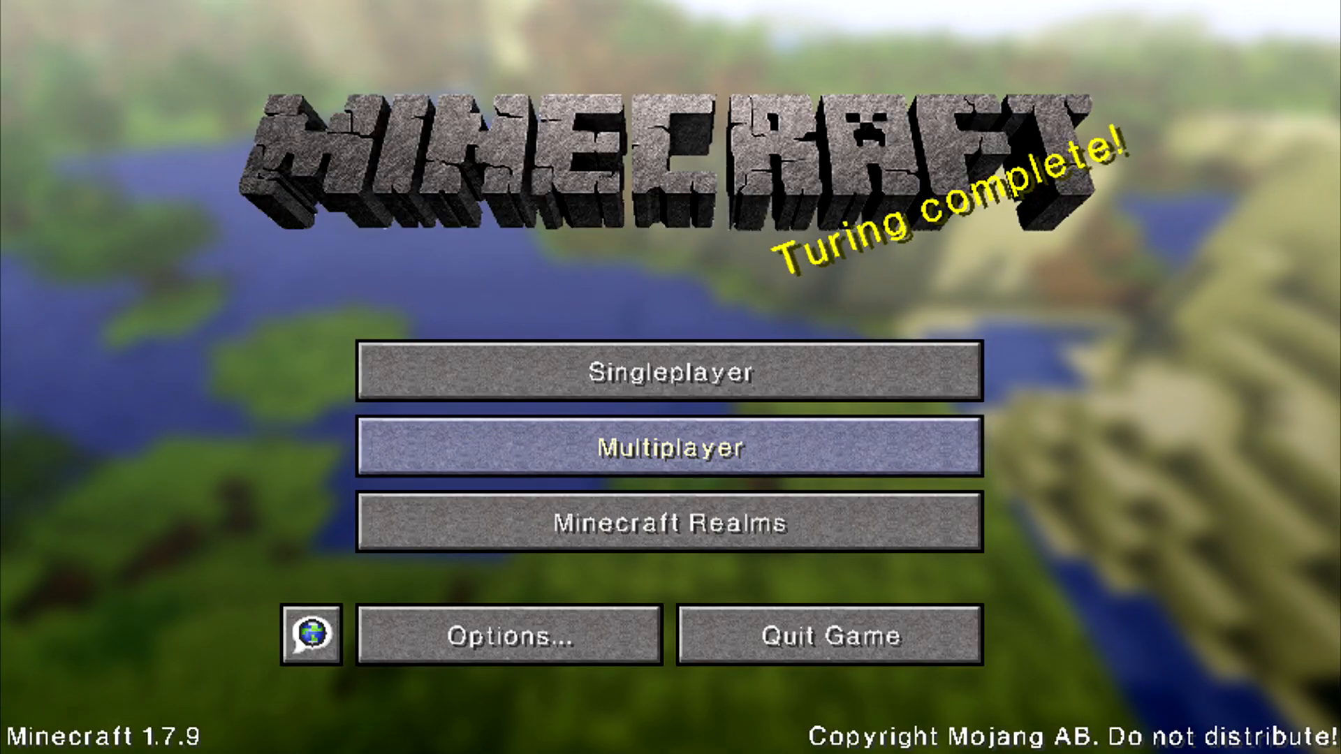
click(671, 371)
click(669, 163)
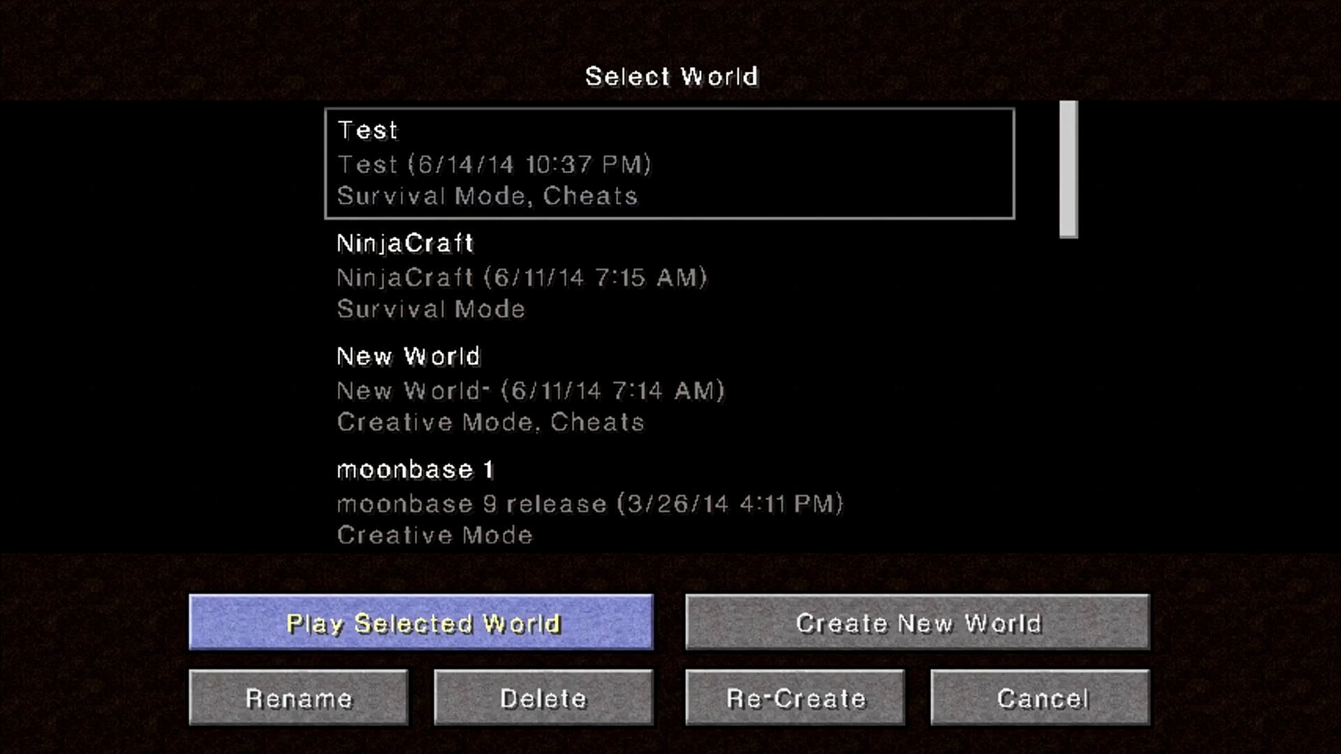
click(421, 622)
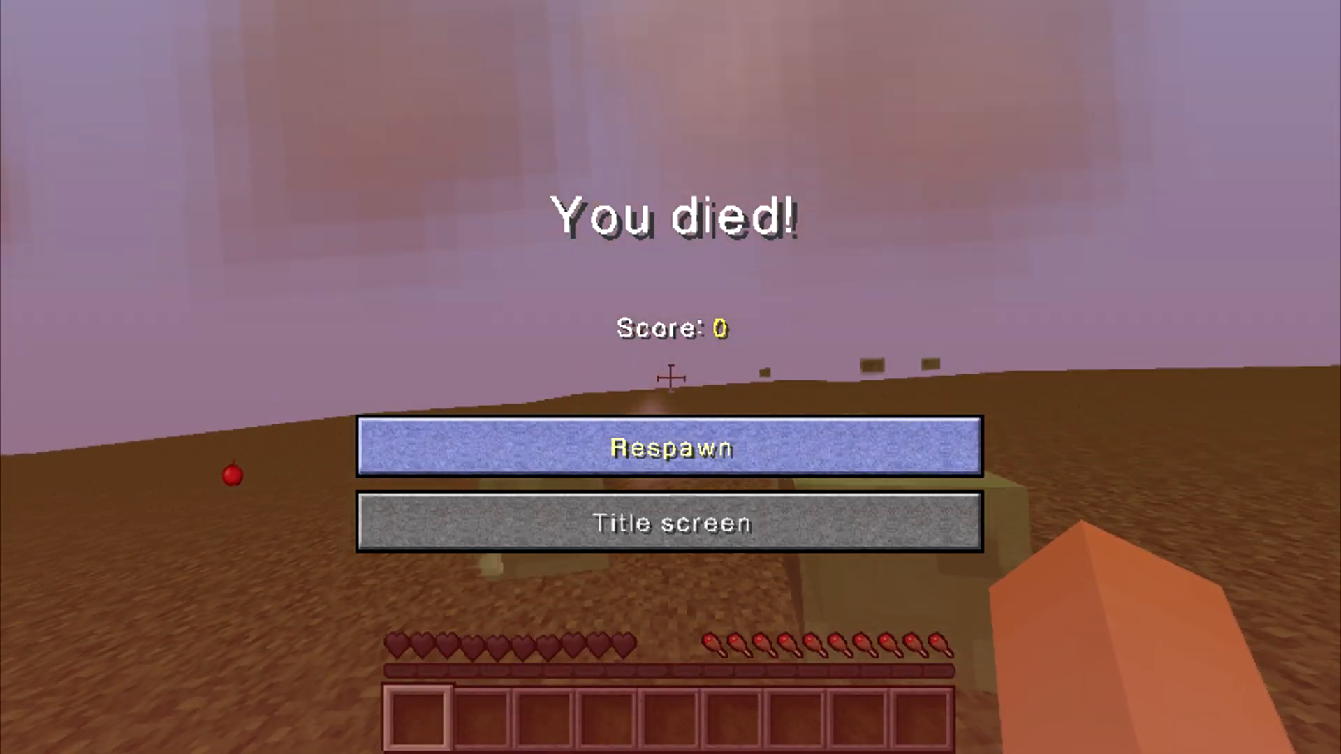
click(671, 448)
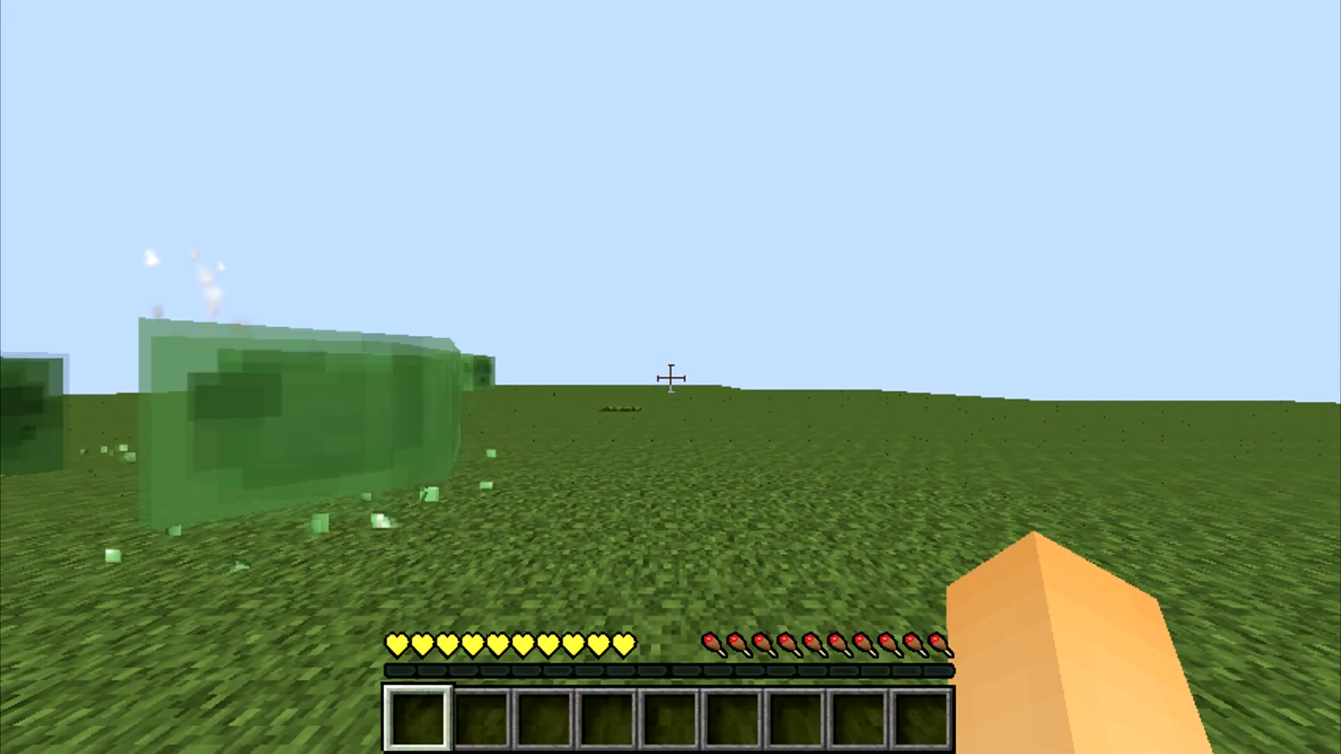
Step: Pause the game and set the difficulty to Peaceful in the options
key(Escape)
click(510, 473)
click(921, 120)
click(921, 119)
click(920, 120)
click(921, 119)
click(921, 120)
click(920, 119)
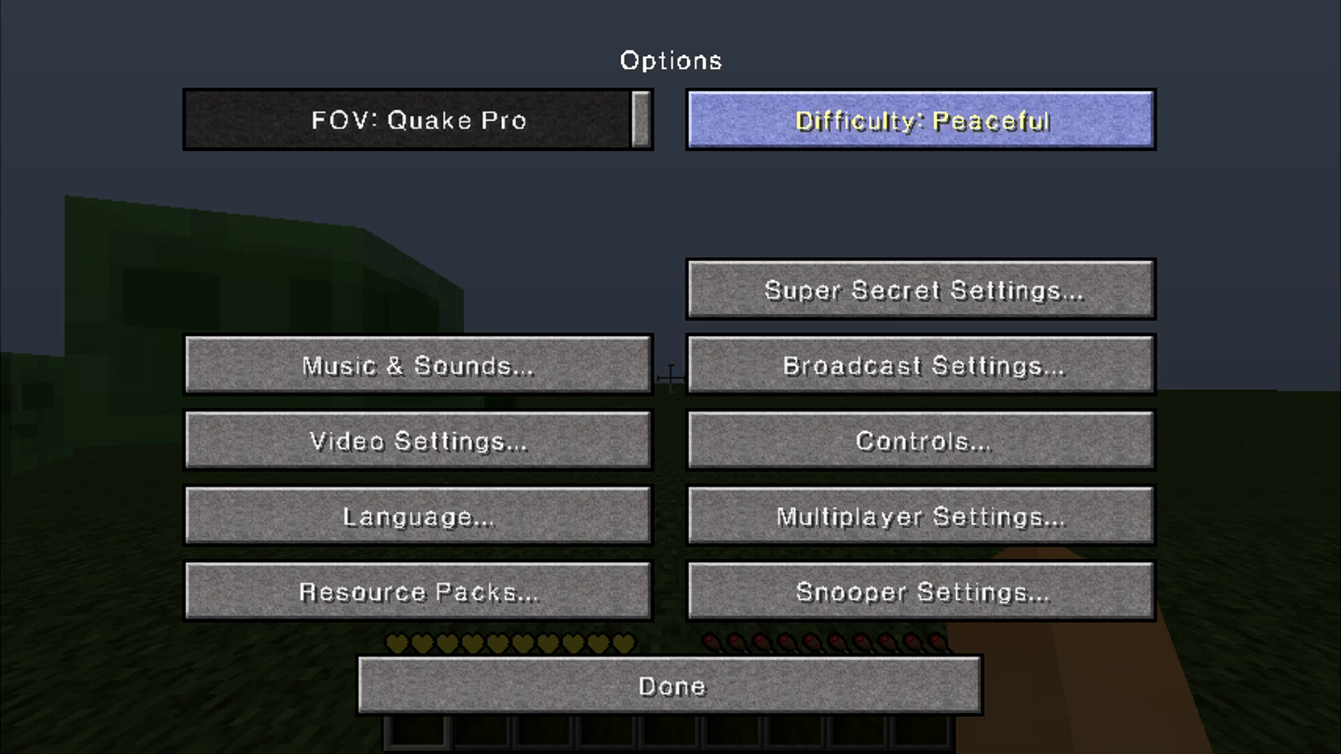
Step: Leave the options, resume the game and walk across the field to pick up the apple and the golden apple
click(671, 687)
click(671, 245)
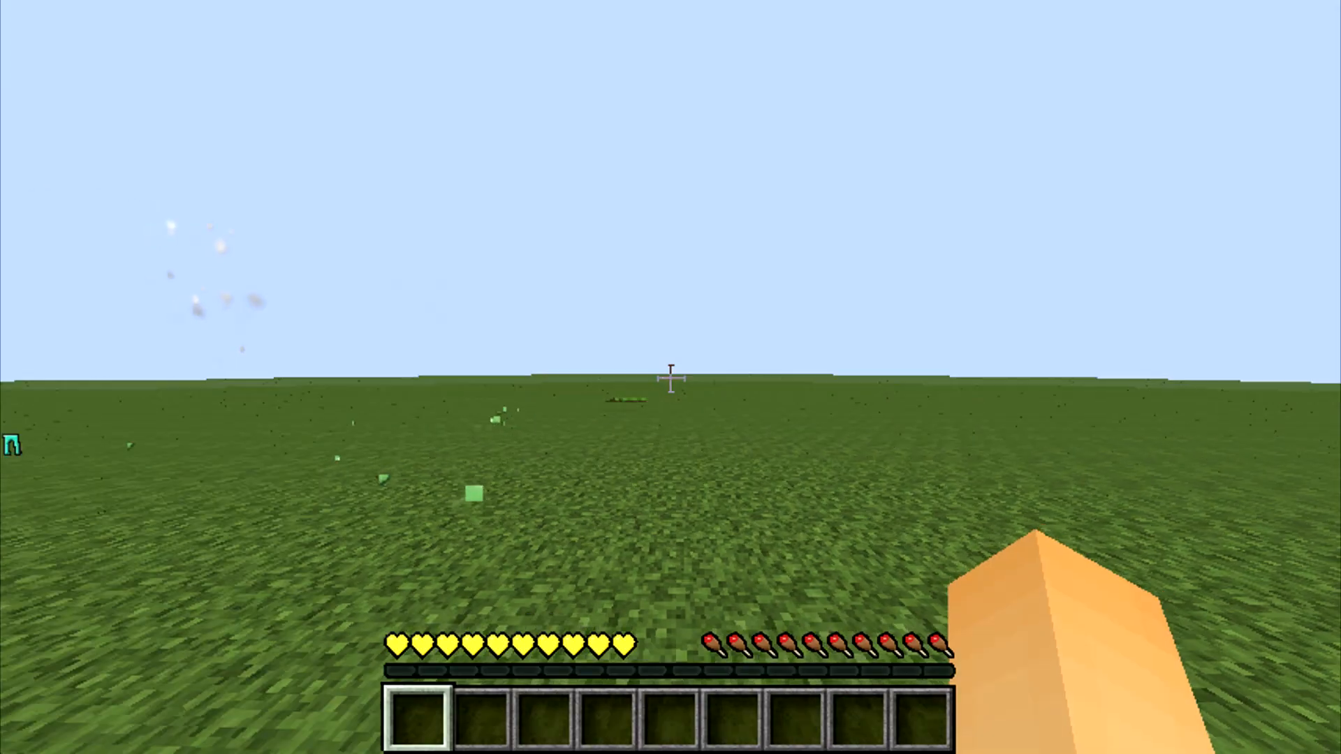
key(w)
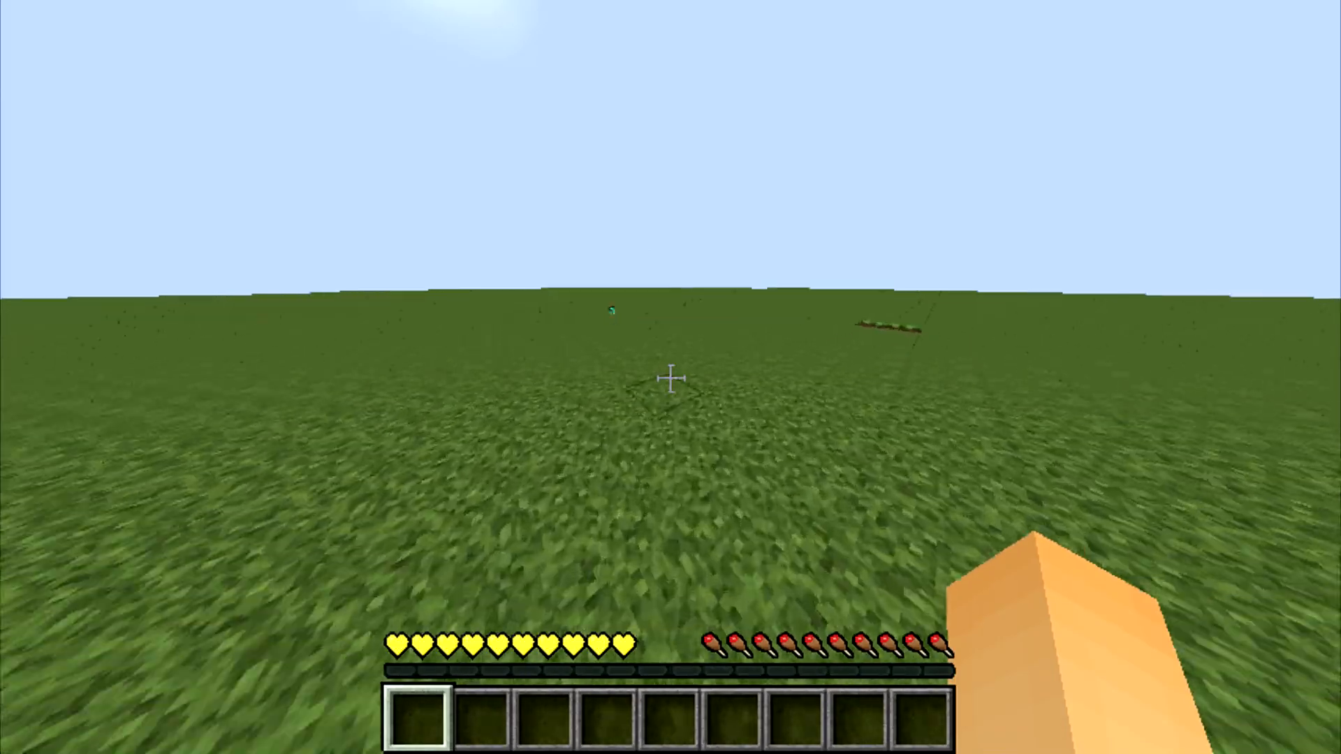
key(w)
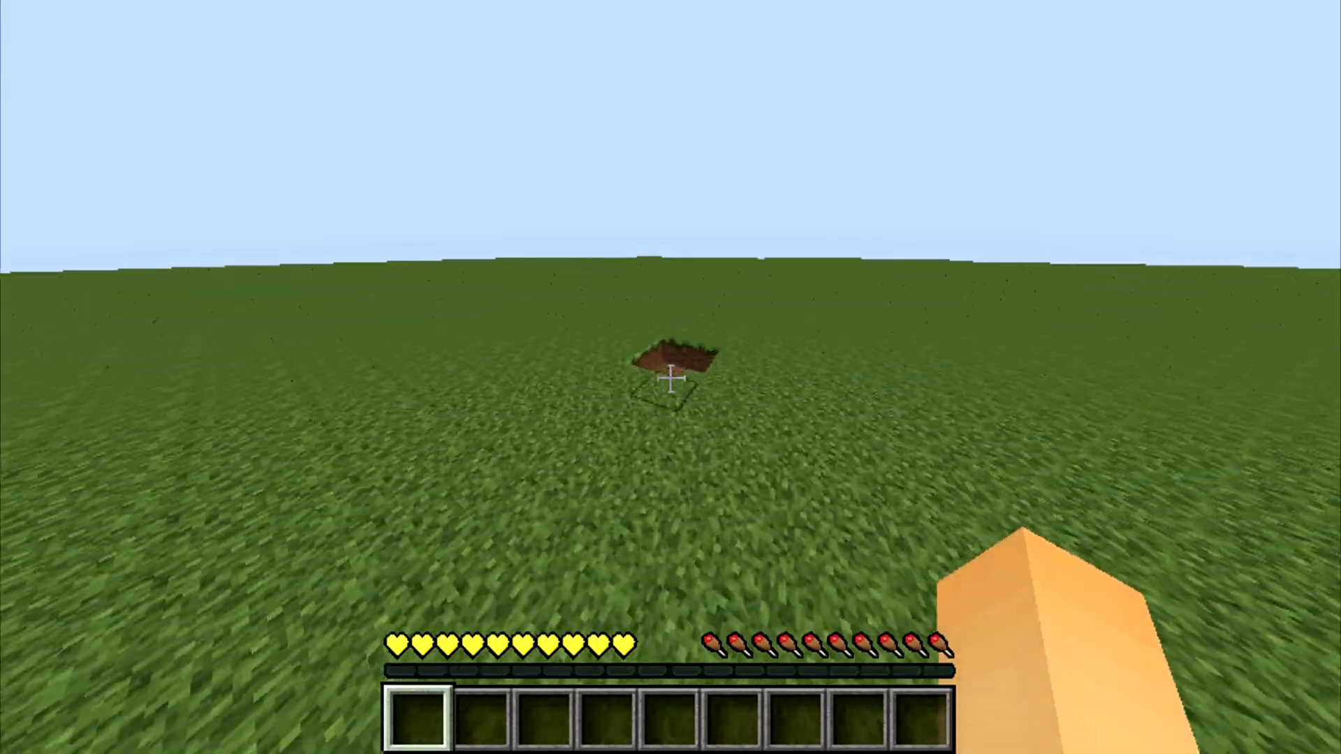
key(w)
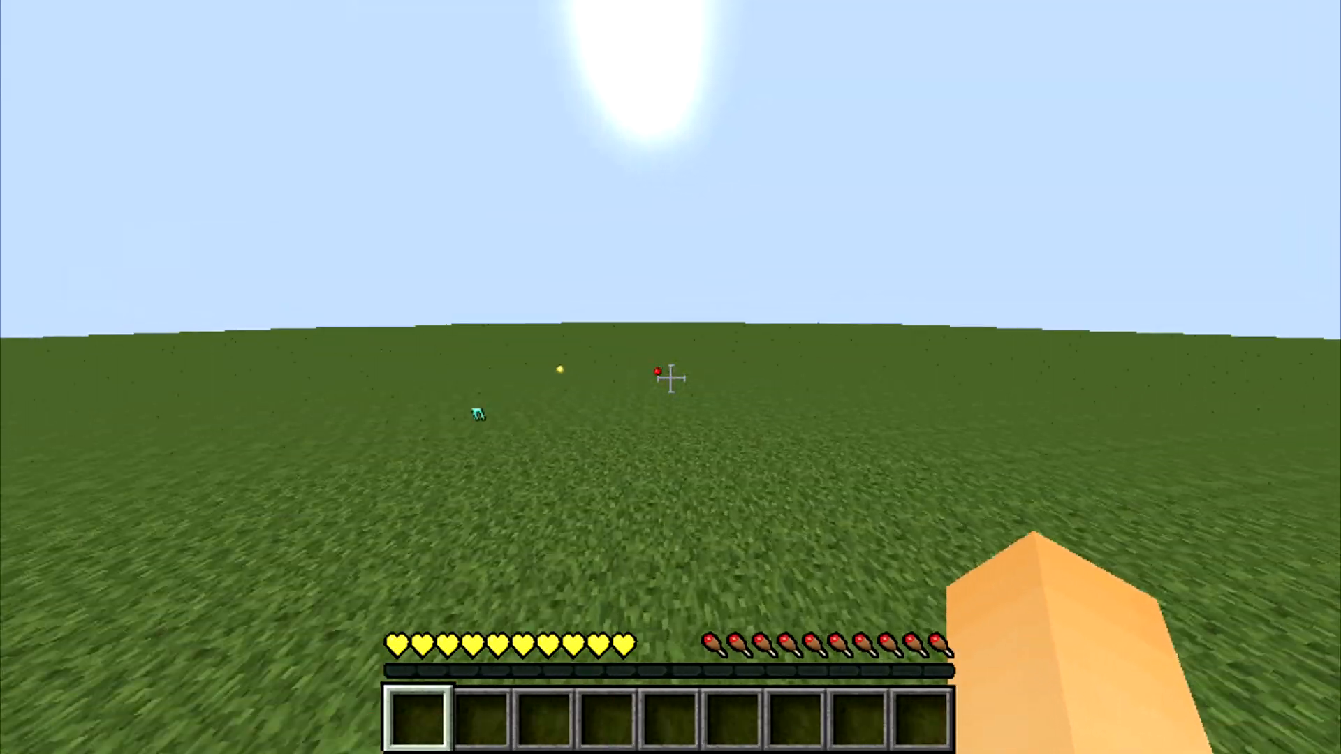
key(w)
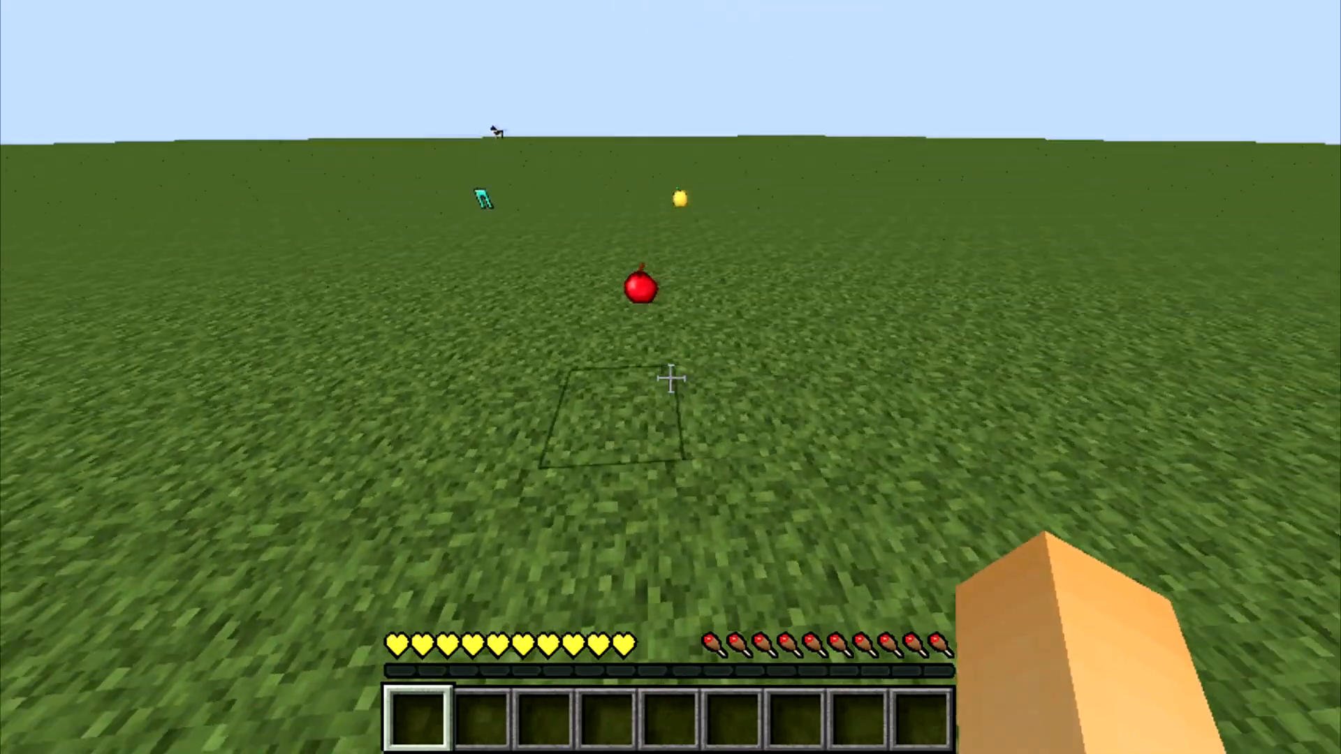
key(w)
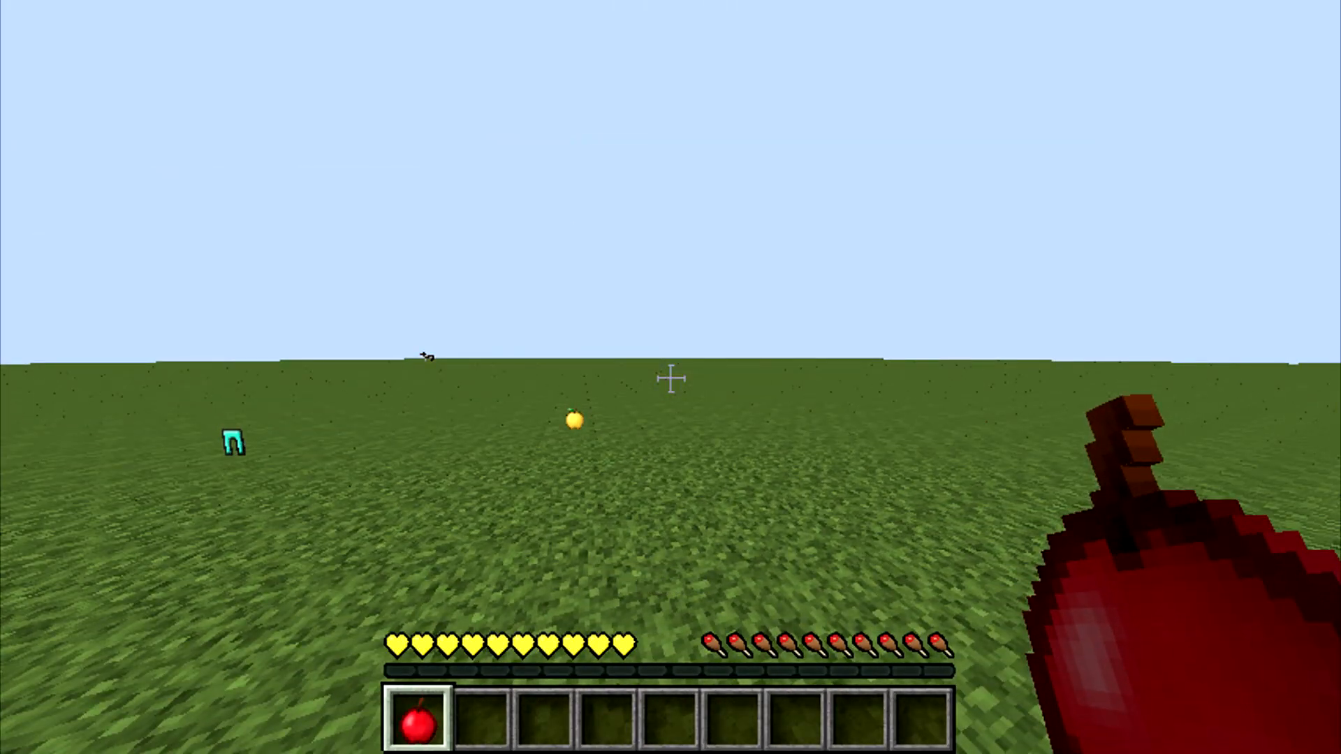
key(w)
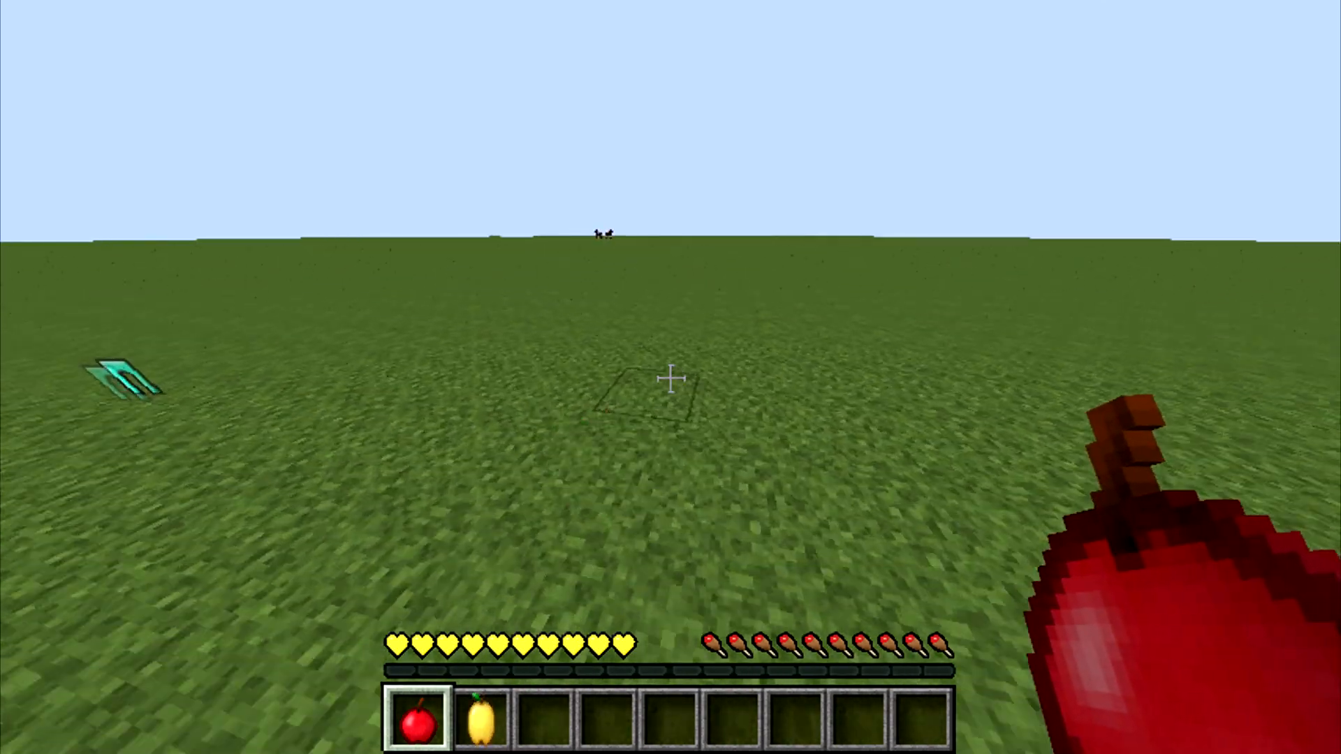
Step: Hold the apple and the golden apple in turn to inspect their textures, and zoom in on the distant field
scroll(670, 378, down, 1)
scroll(671, 378, up, 1)
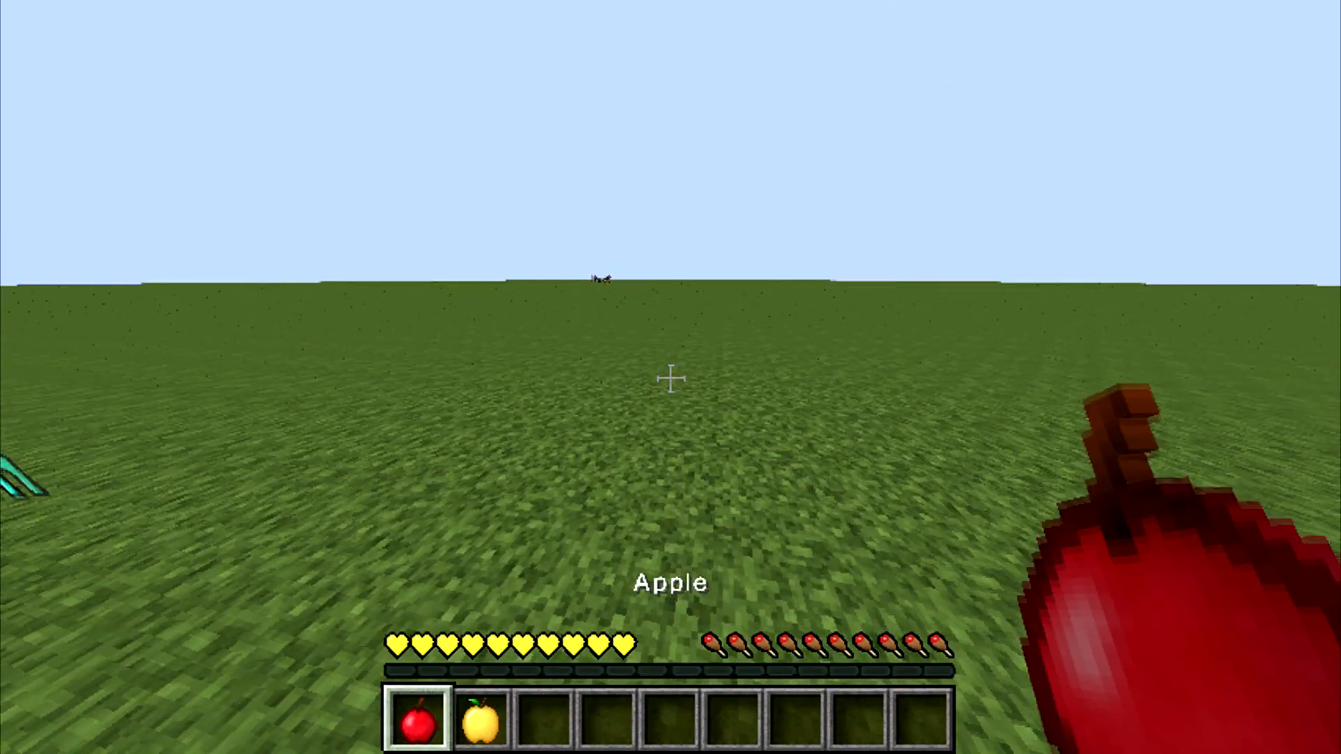
scroll(671, 378, down, 1)
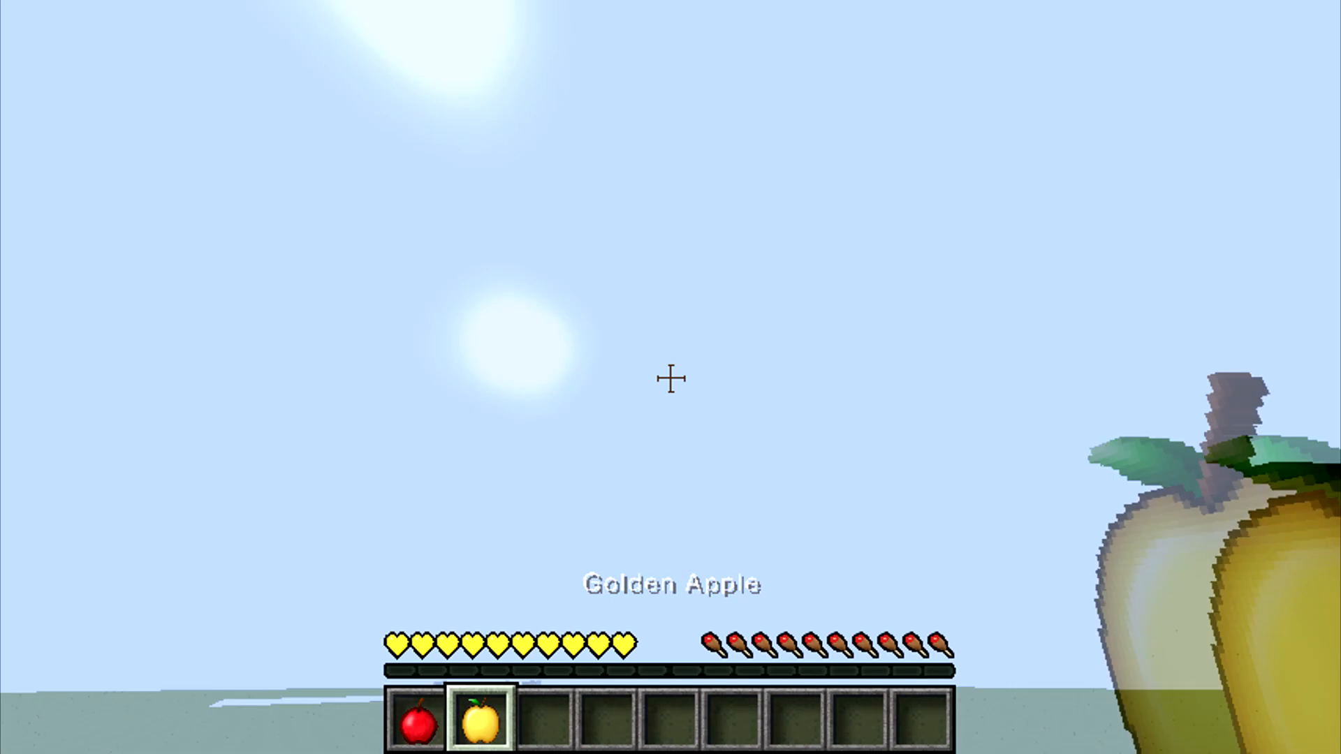
key(c)
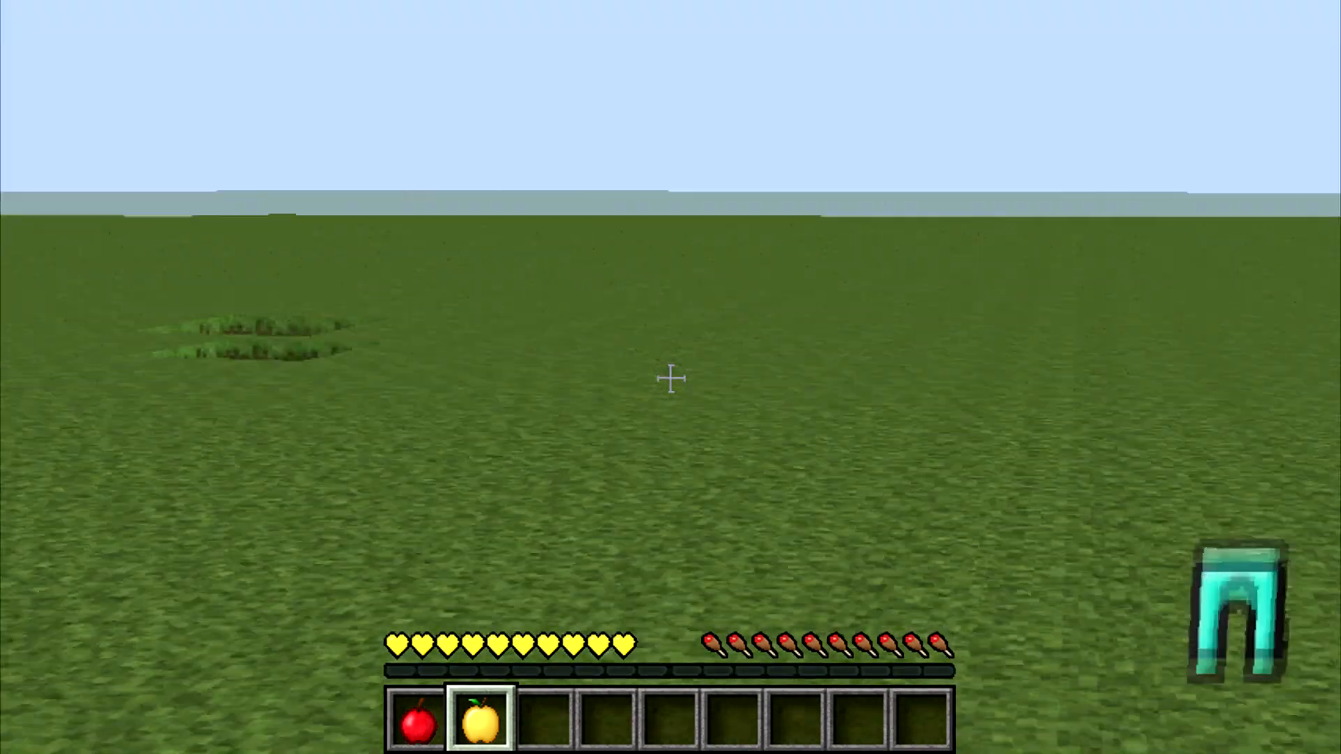
Step: Pick up the diamond leggings, put them on and cycle through the camera perspectives
key(w)
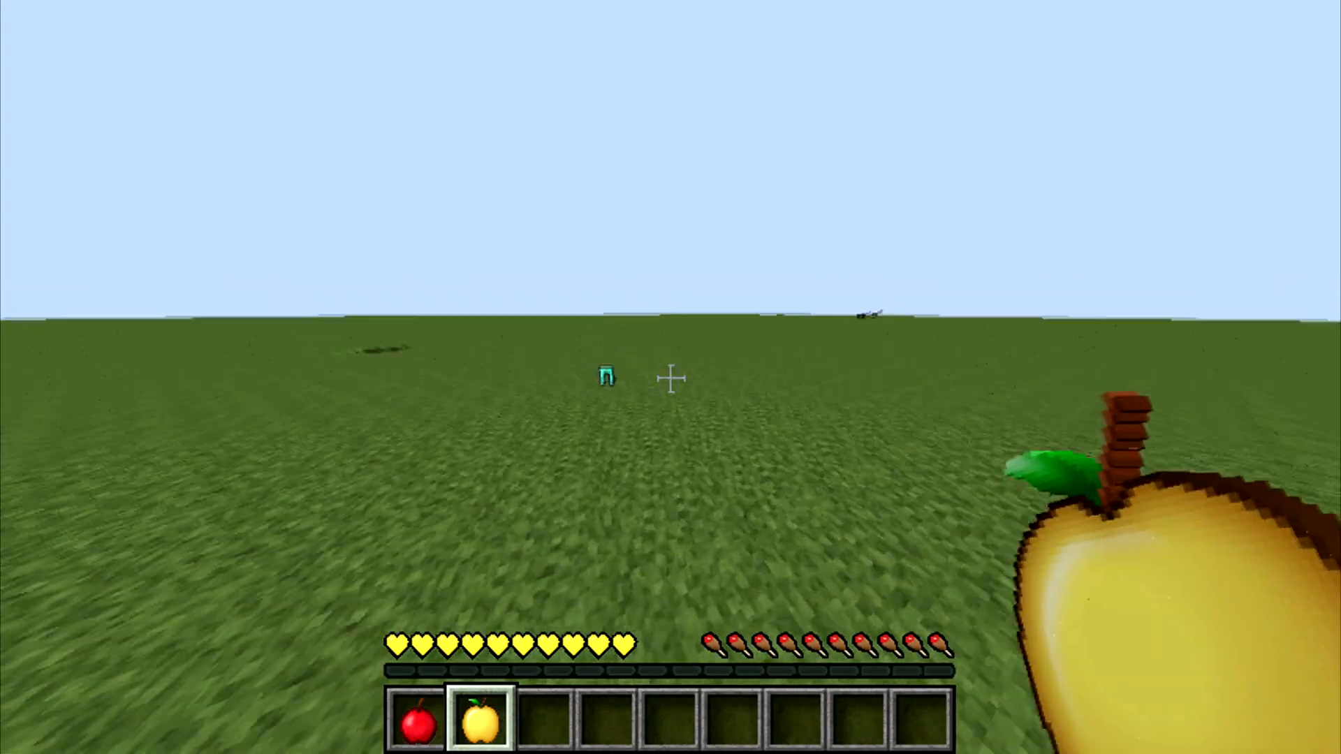
key(3)
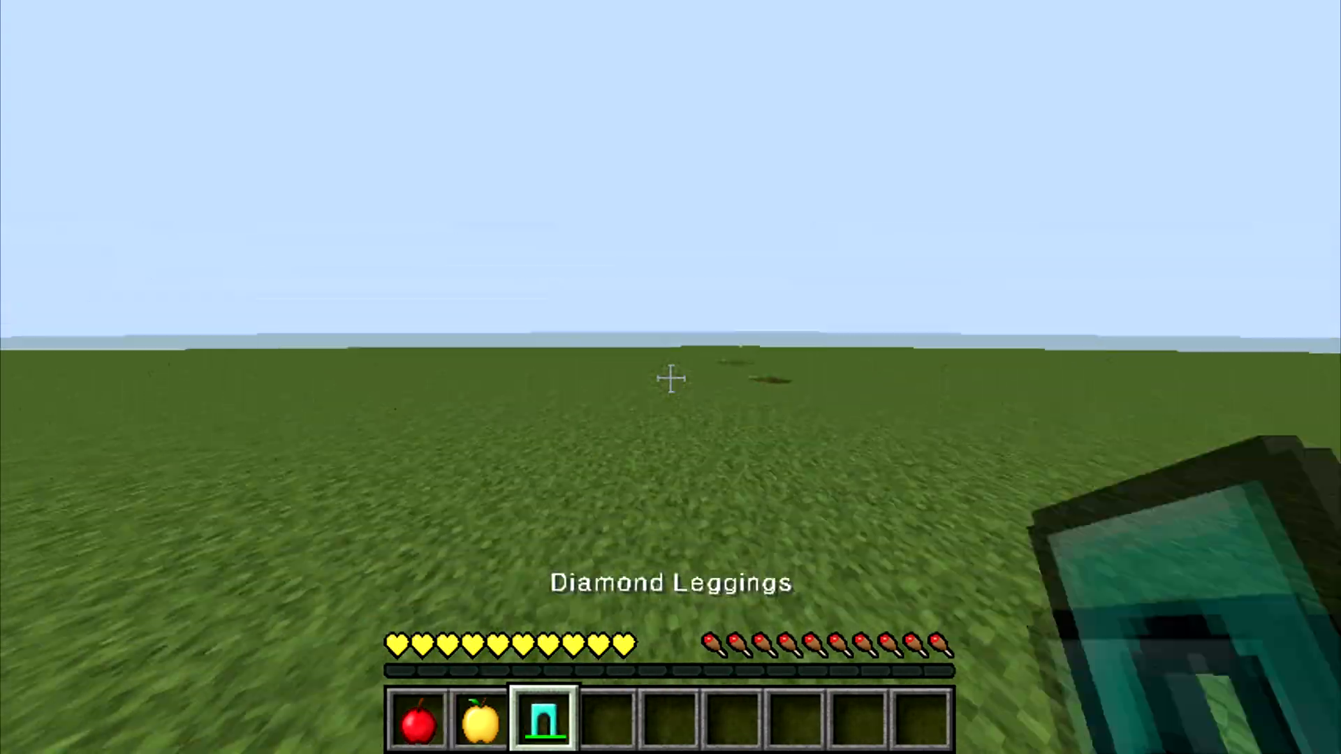
right_click(671, 380)
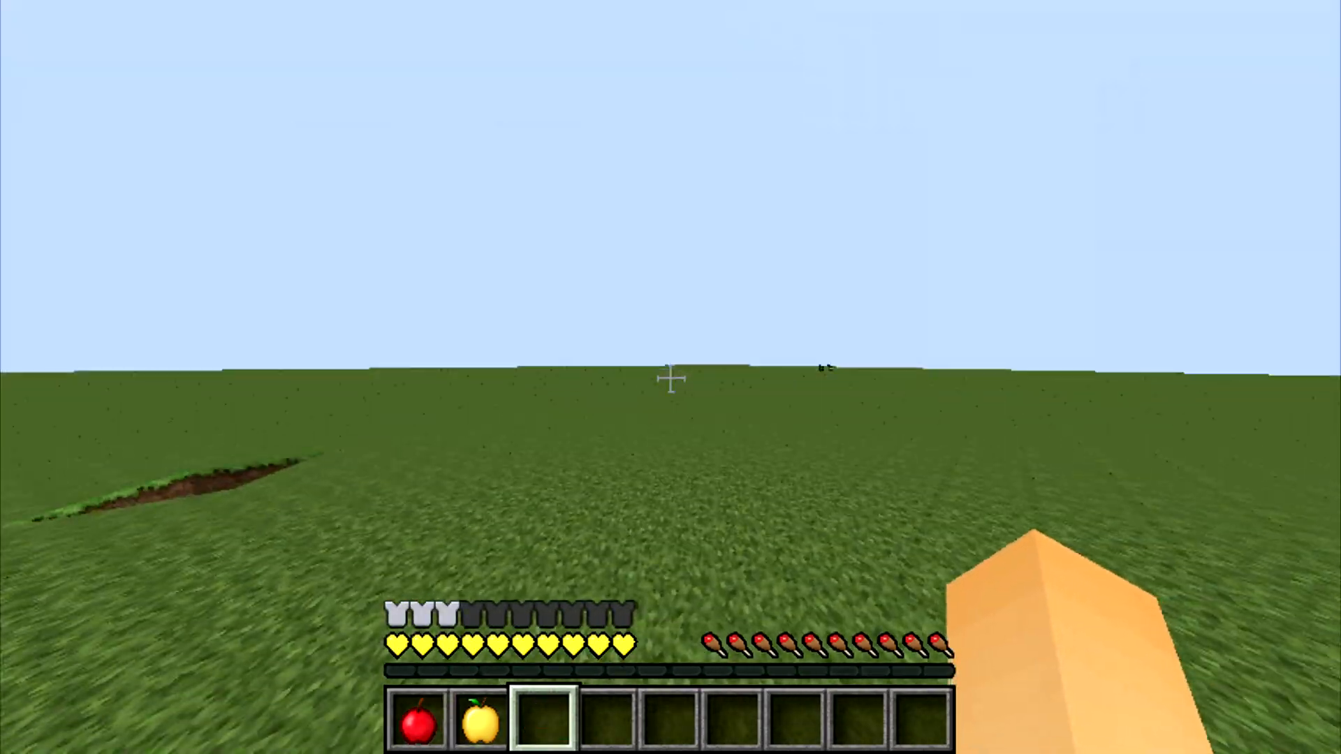
key(F5)
key(F5)
key(F5)
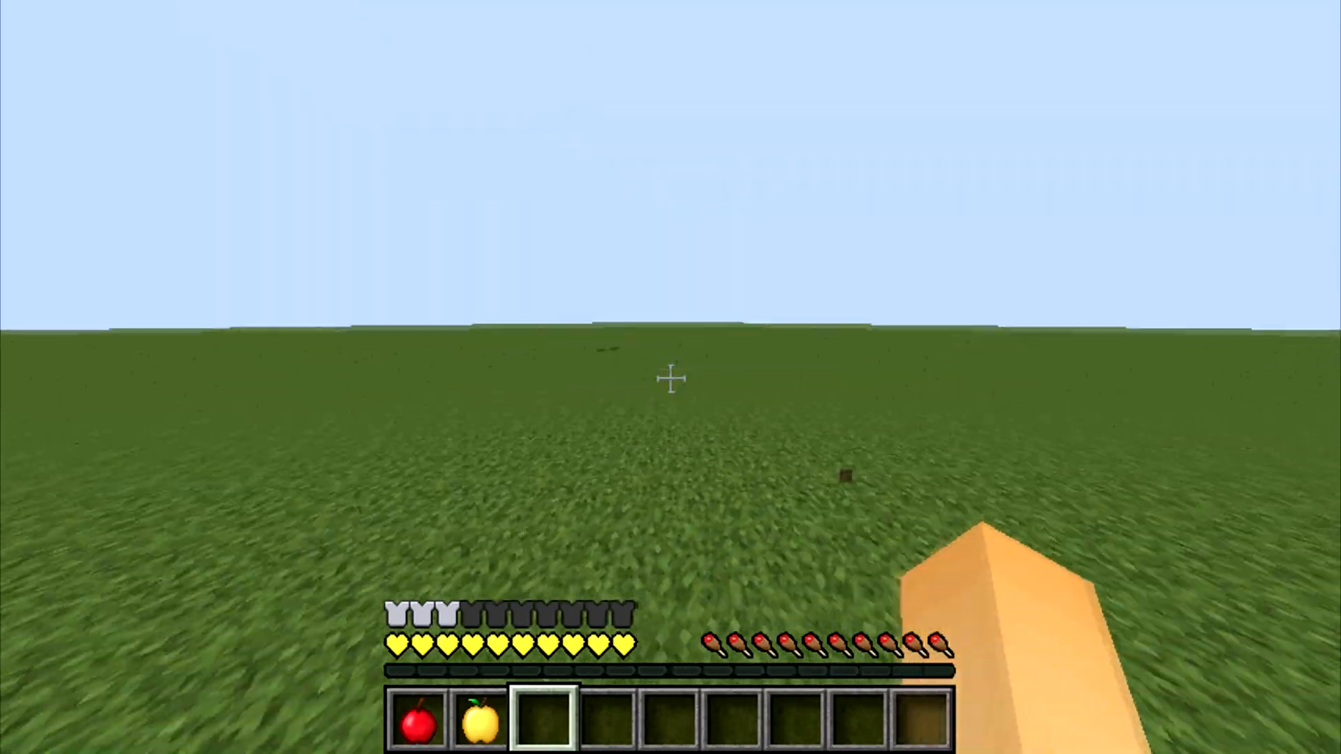
key(w)
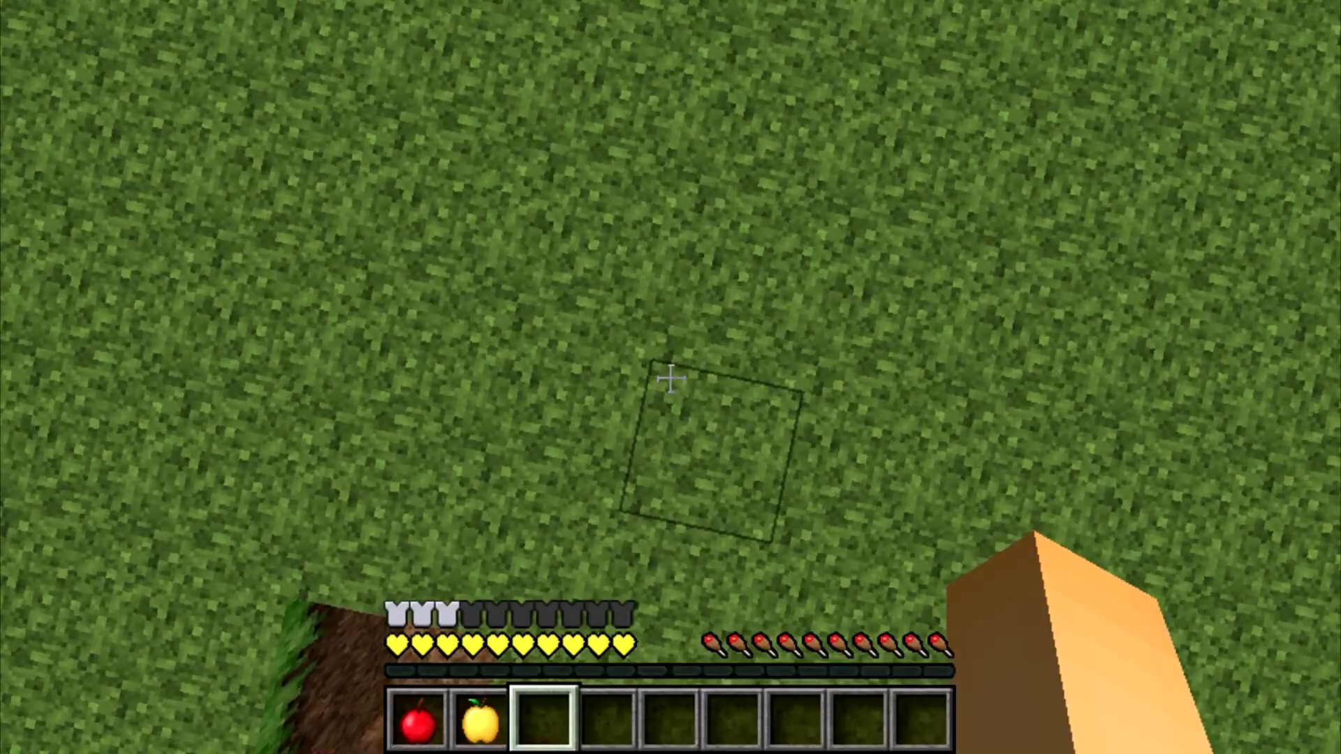
key(1)
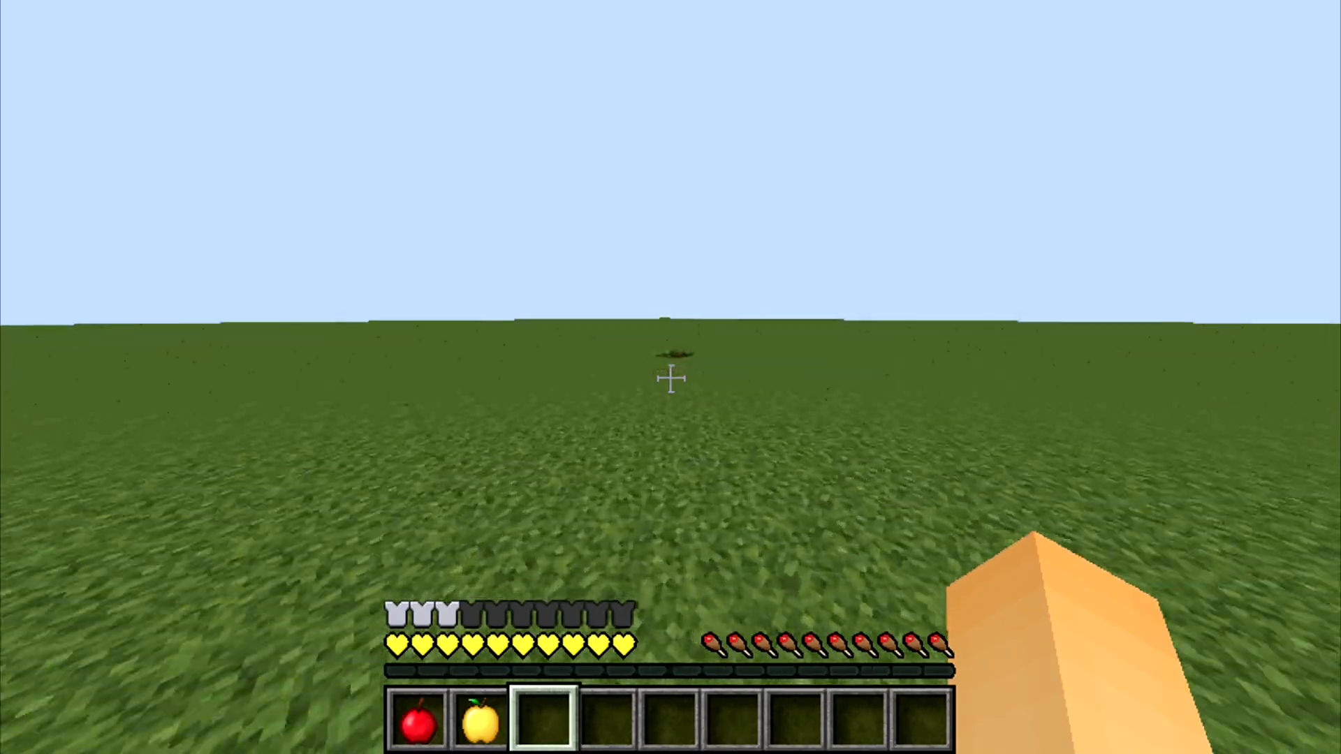
key(w)
key(space)
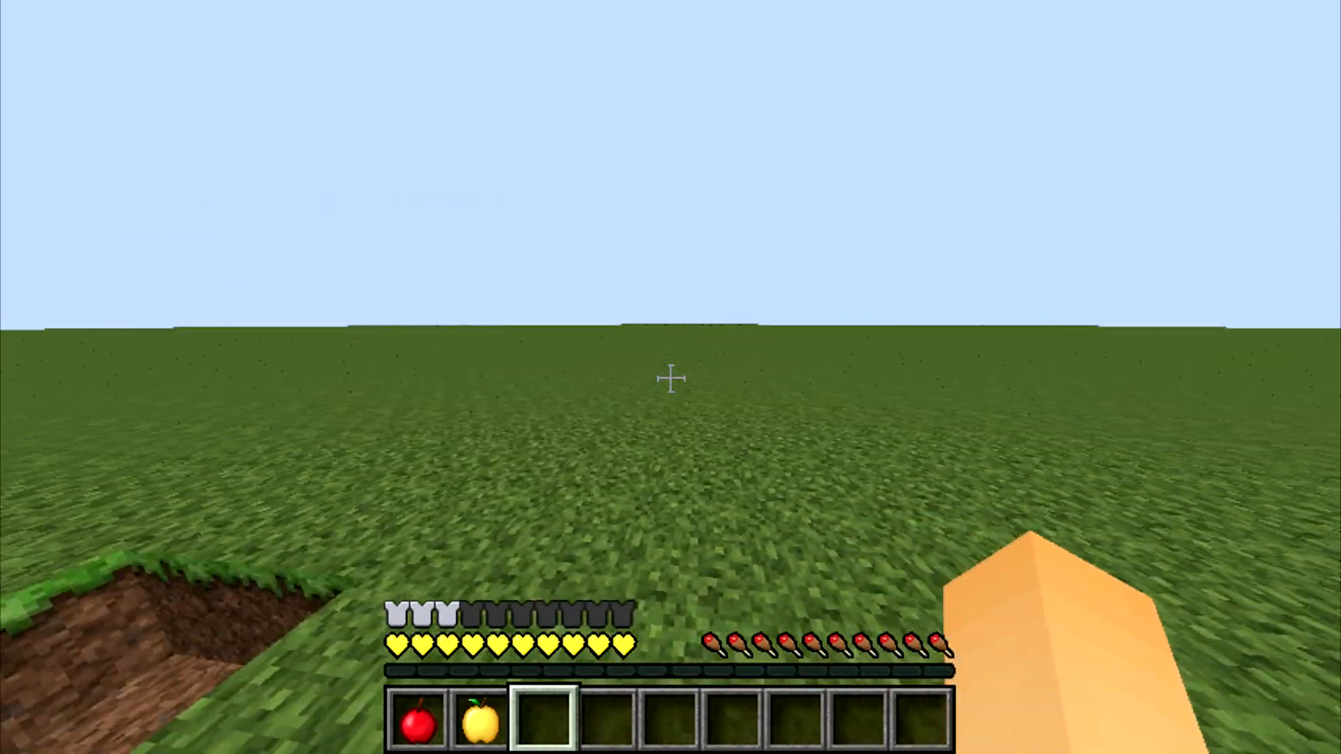
Step: Walk up to the pit in the grass, dig out and collect its loose dirt blocks, and climb out
key(s)
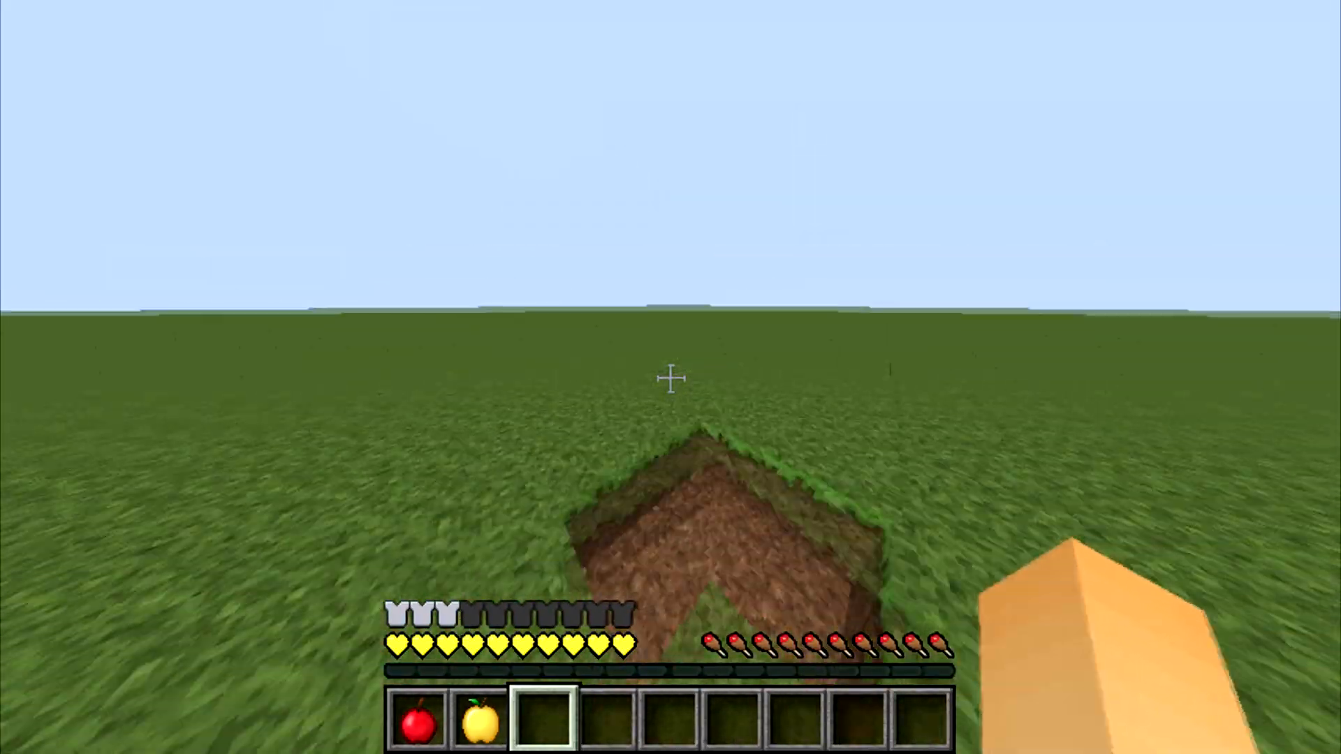
key(w)
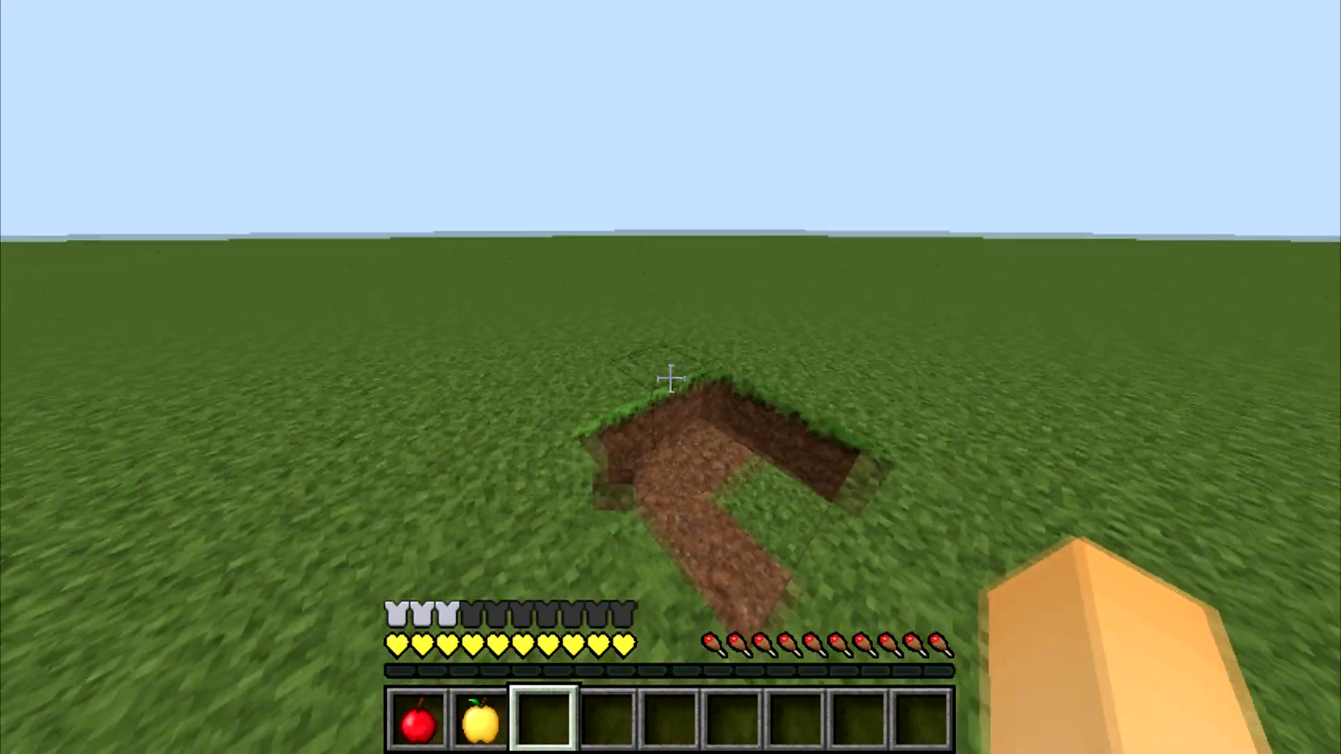
key(w)
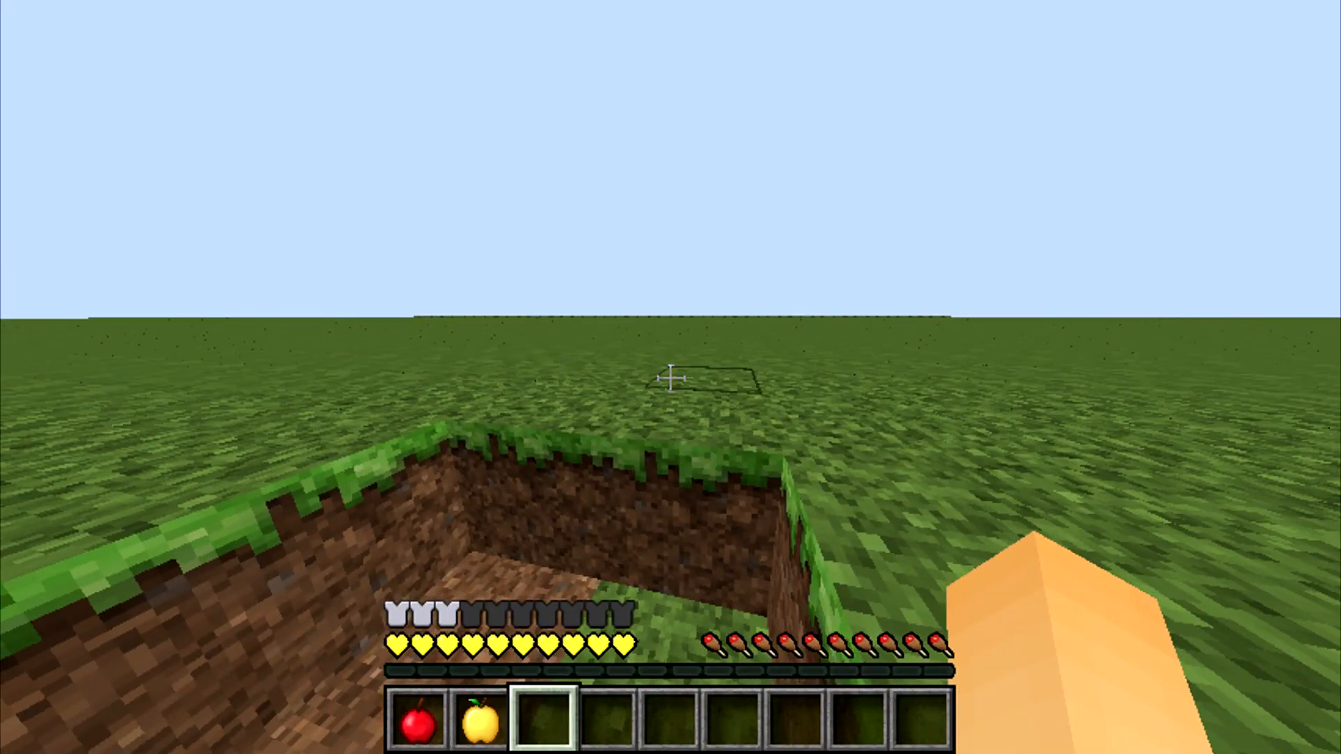
key(d)
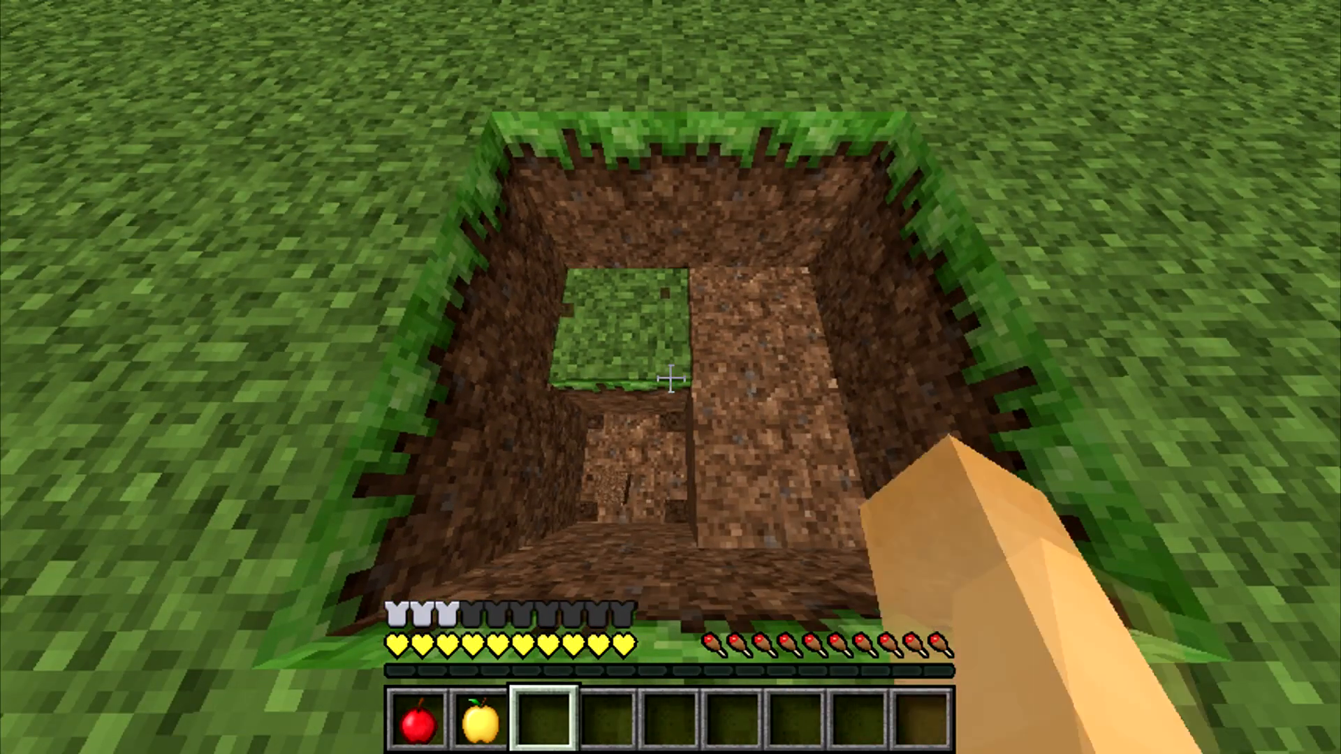
click(671, 378)
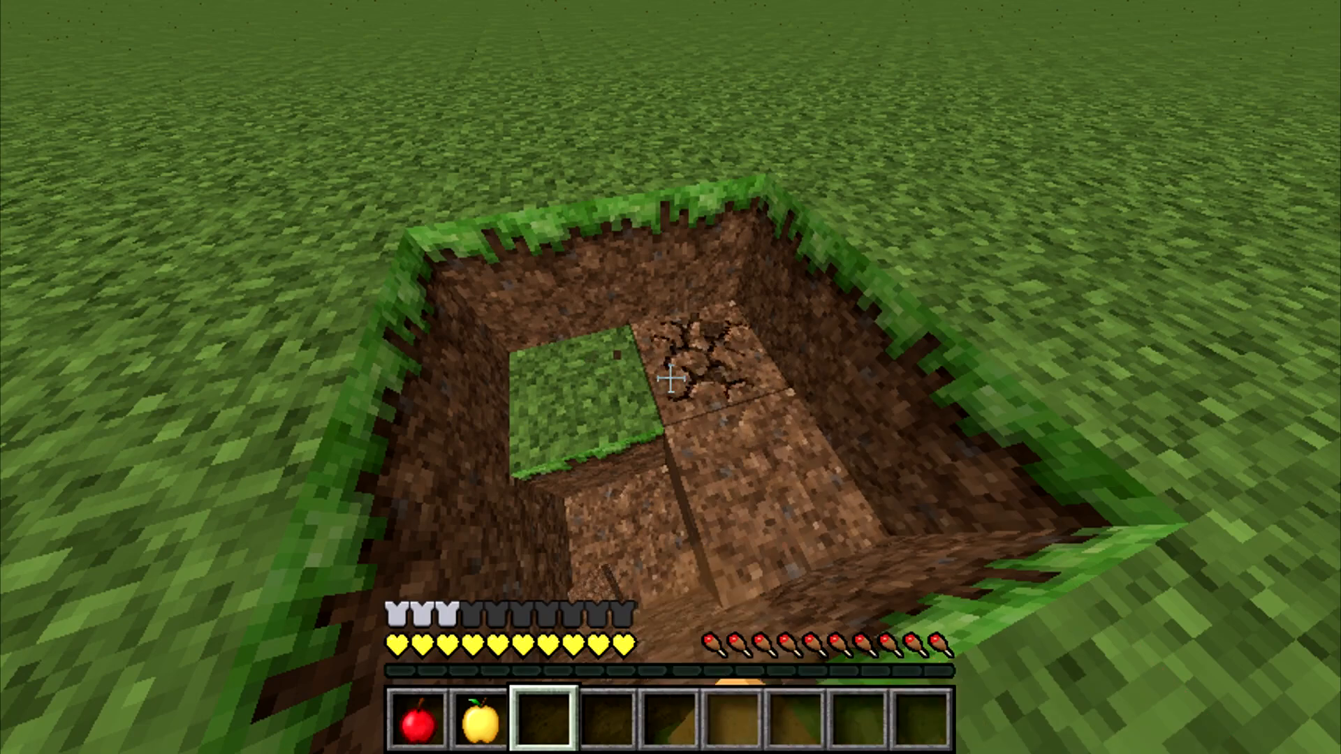
click(670, 378)
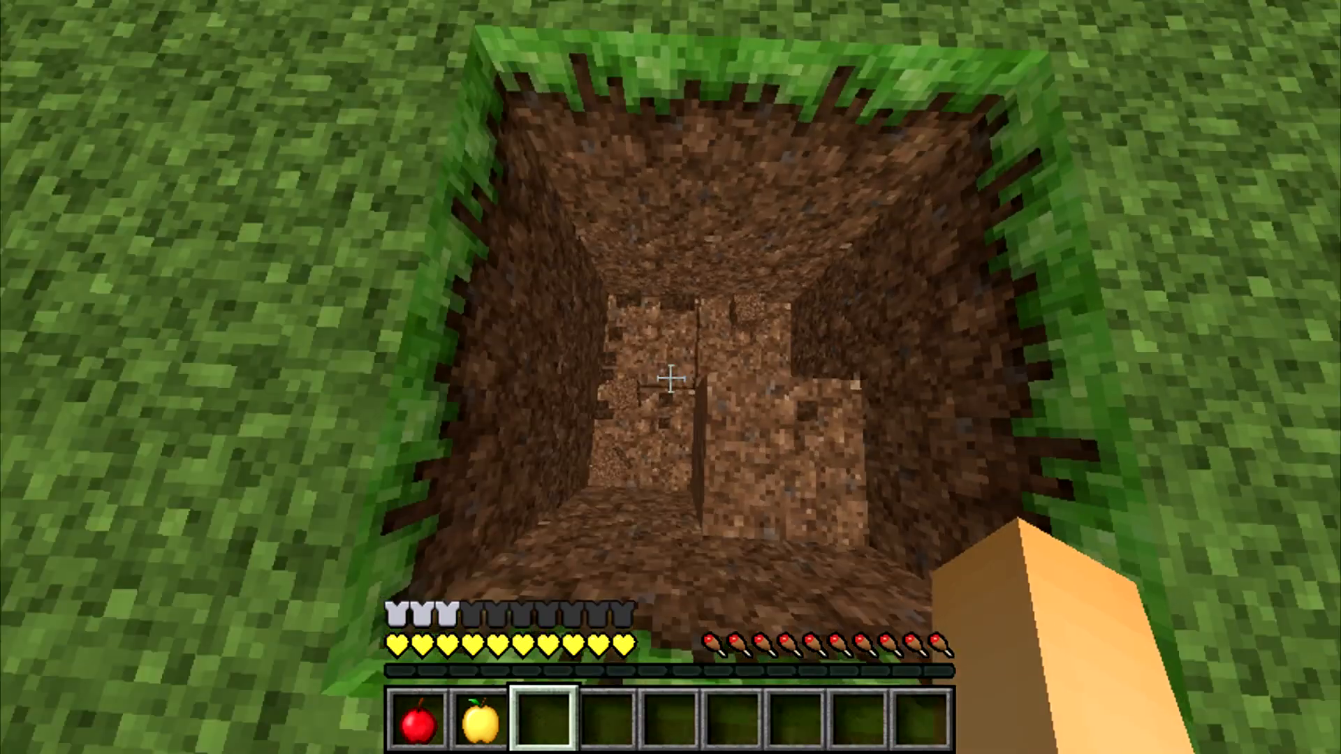
key(w)
click(671, 378)
click(671, 378)
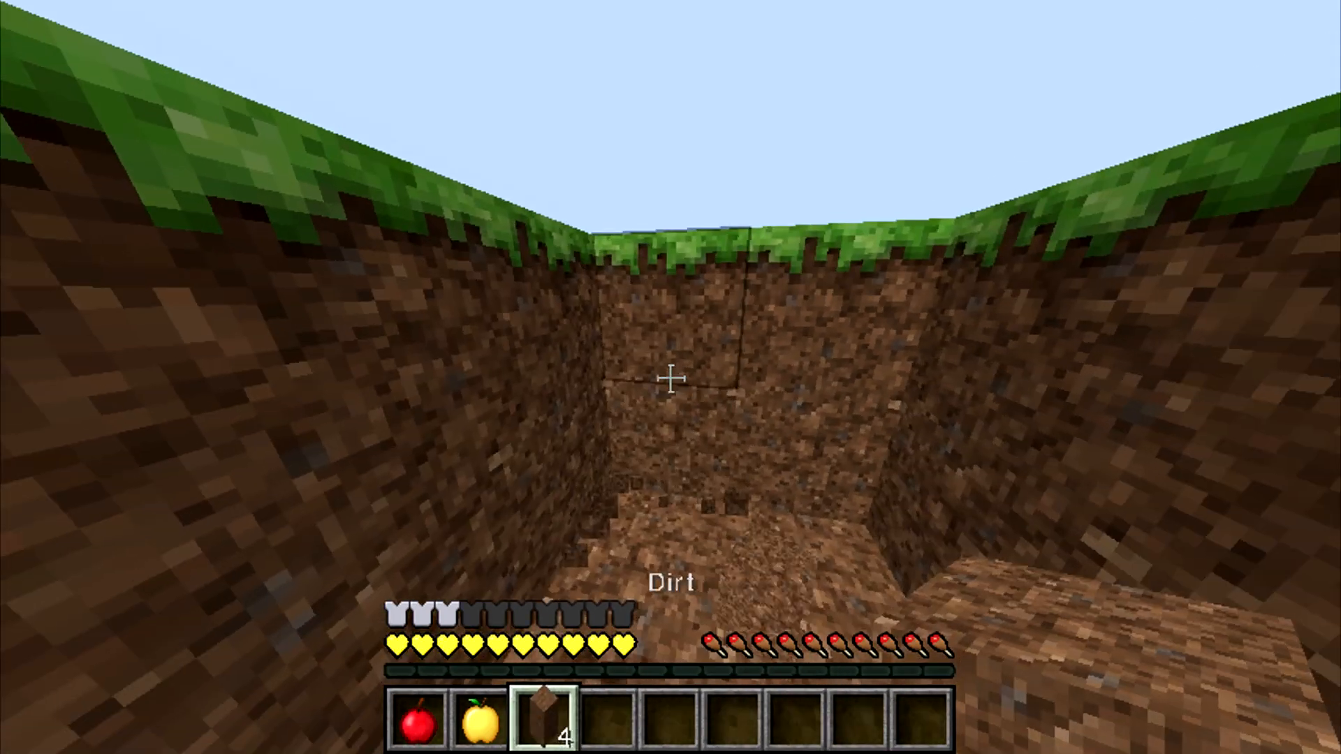
click(671, 378)
key(w)
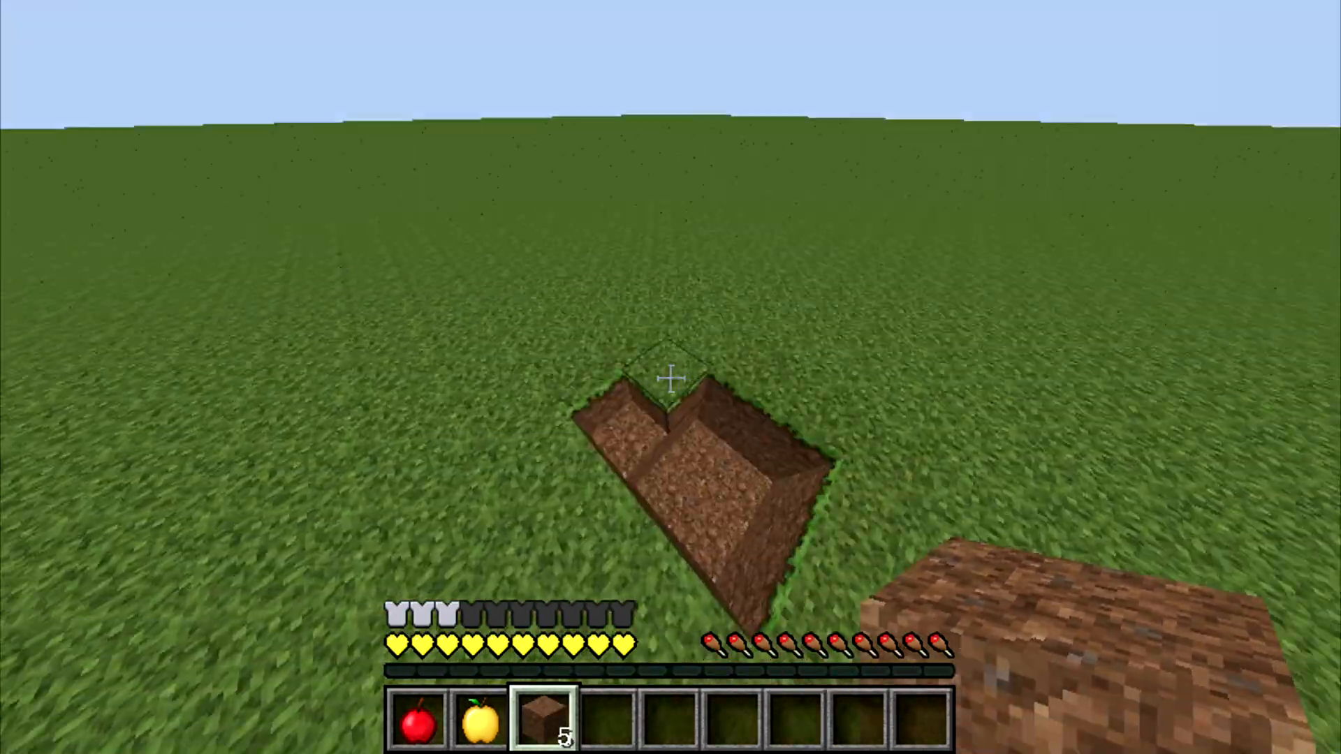
Step: Place the five collected dirt blocks to fill in the pit and walk on across the field
right_click(671, 378)
right_click(671, 378)
right_click(670, 378)
right_click(670, 378)
right_click(670, 378)
key(w)
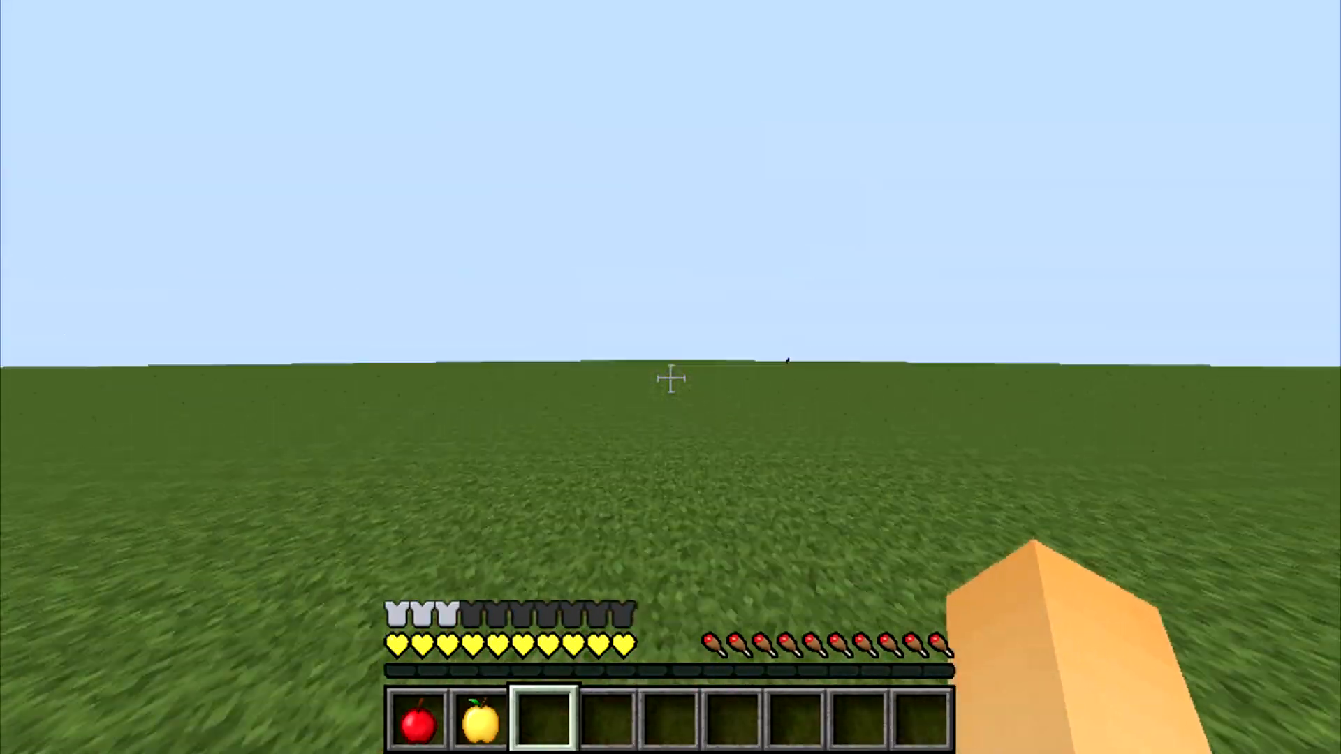
Step: Cycle between first-person and third-person views to examine the character wearing the diamond leggings from behind and in front
key(F5)
key(F5)
key(F5)
key(F5)
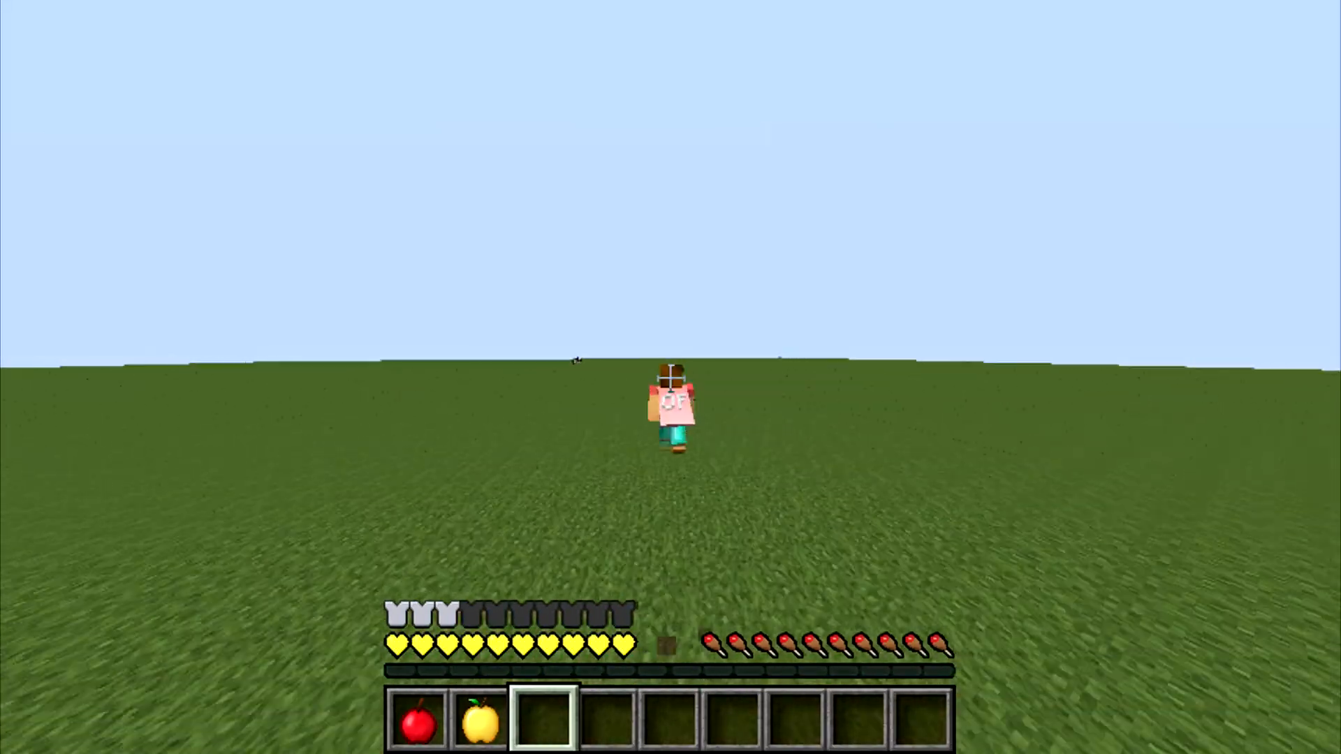
key(F5)
key(F5)
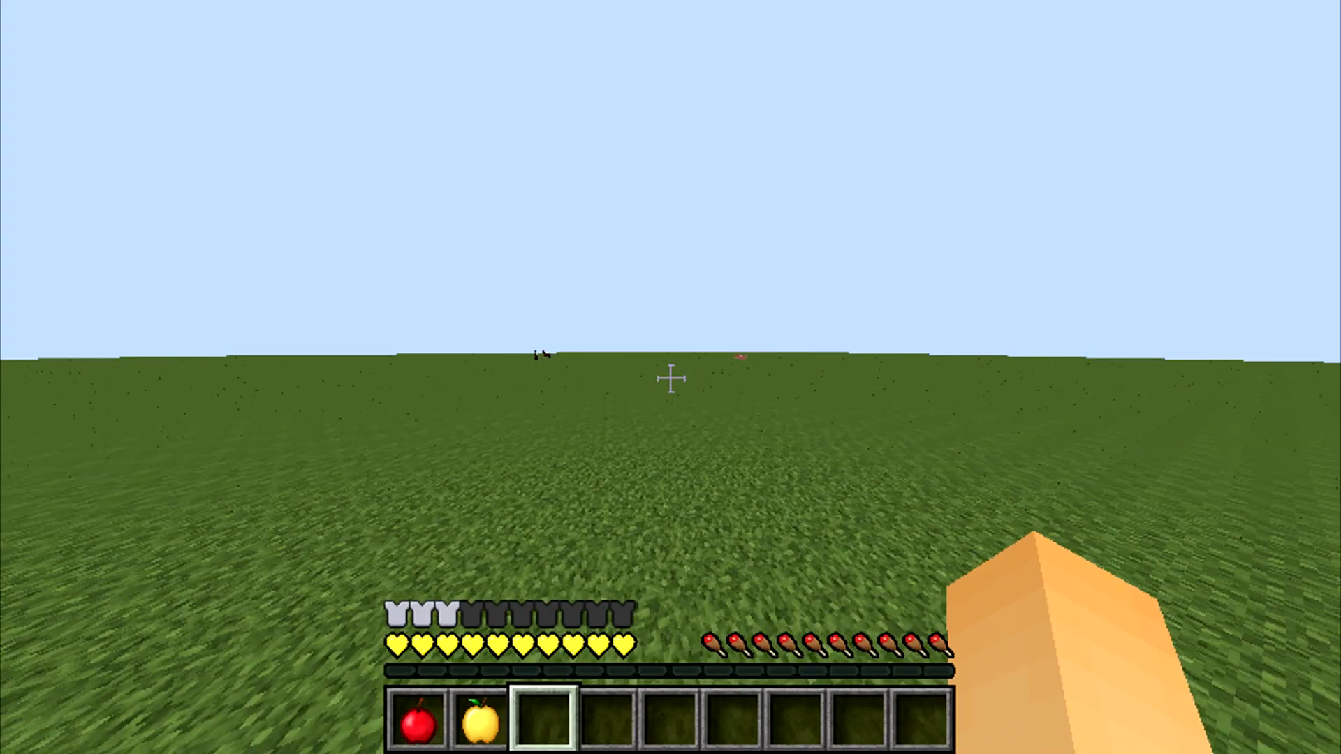
key(F5)
key(F5)
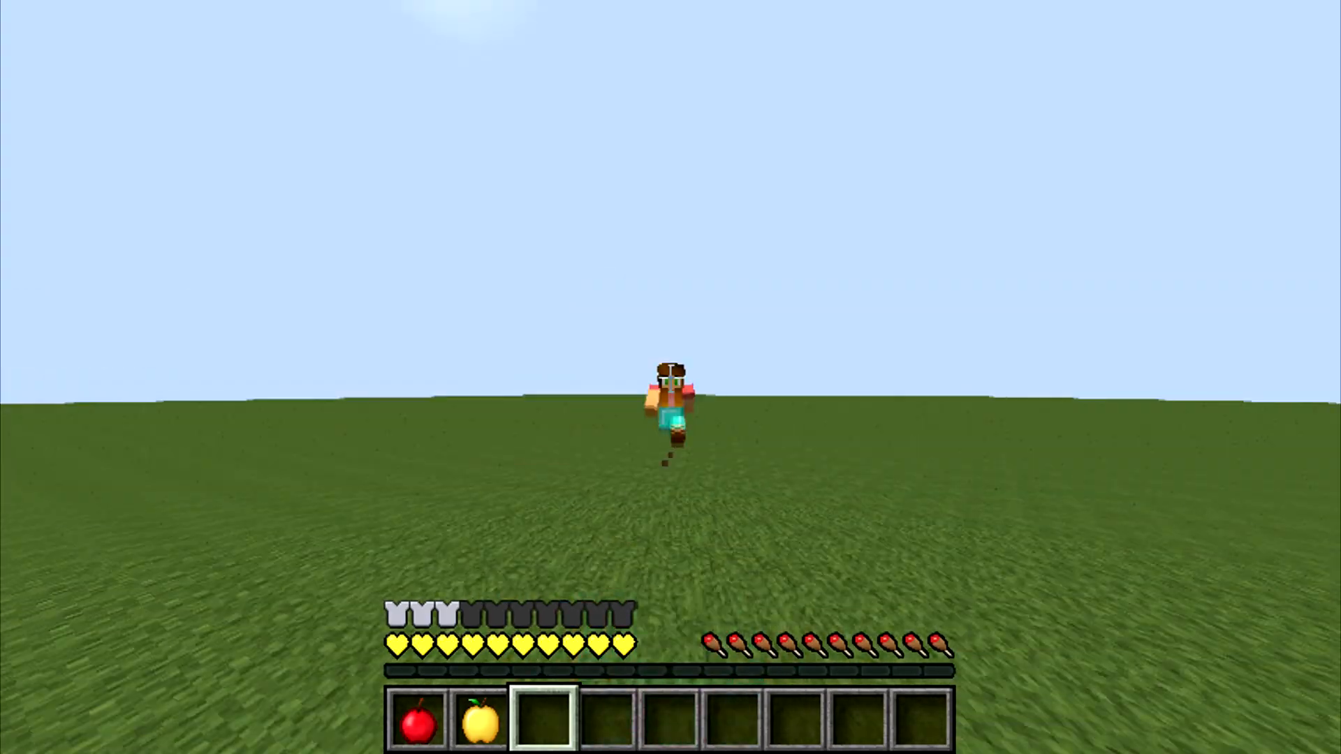